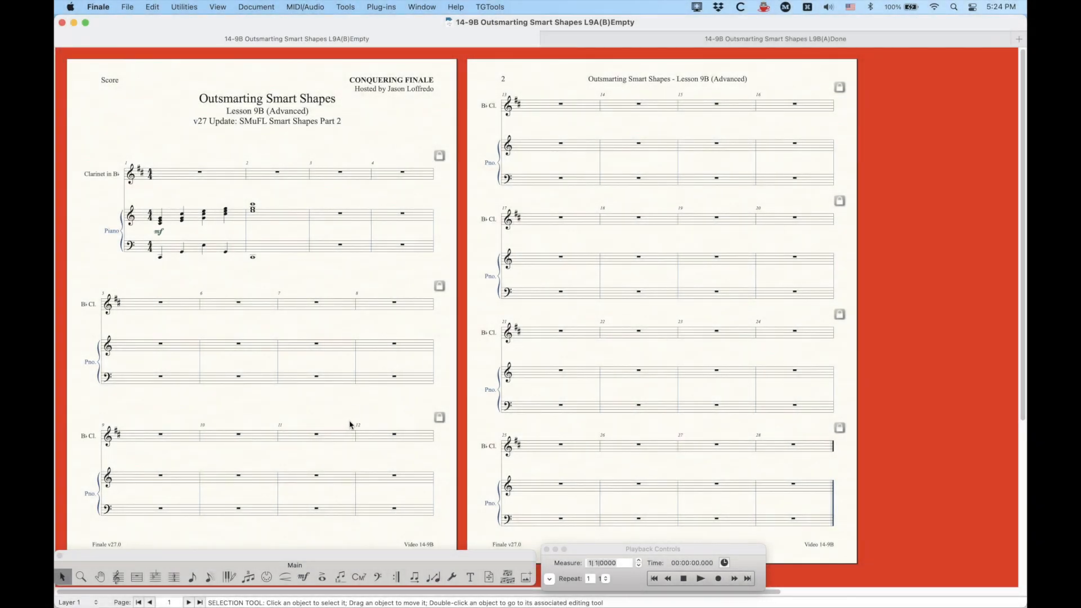
Step: Draw an 8va line above the piano treble staff across measures 1–2, then delete it
{"action": "key", "text": "super"}
{"action": "key", "text": "super+equal"}
{"action": "key", "text": "super+equal"}
{"action": "key", "text": "super+equal"}
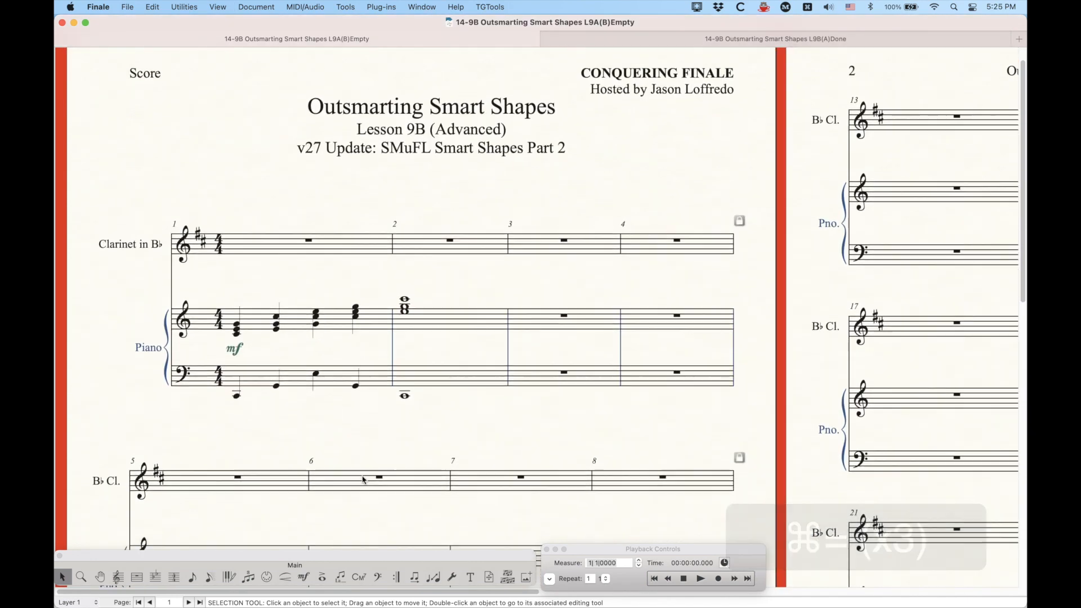
{"action": "scroll", "coordinate": [338, 496], "scroll_direction": "down", "scroll_amount": 2}
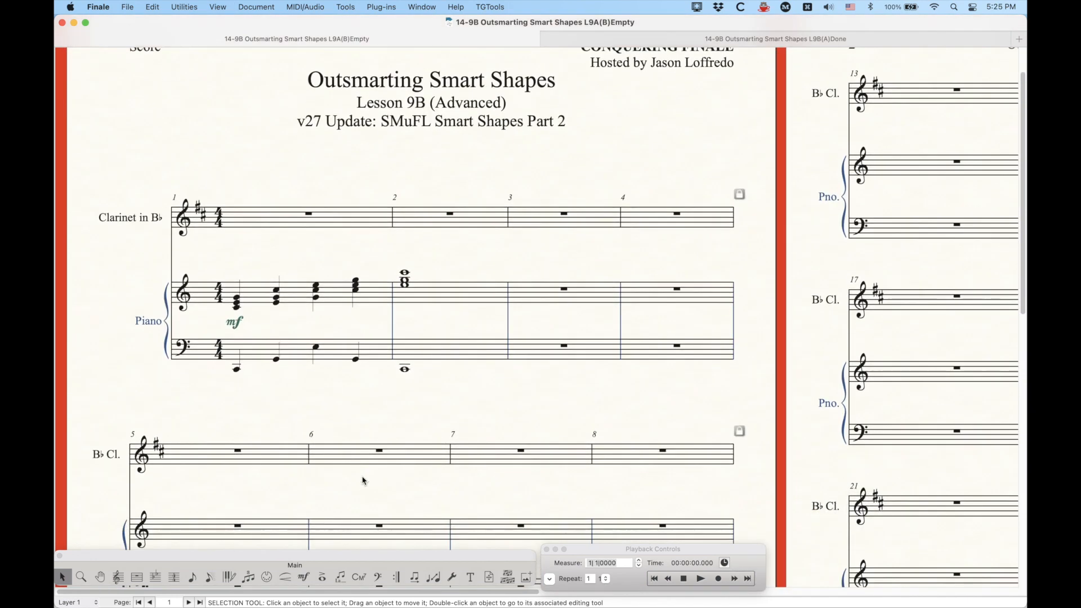
{"action": "left_click", "coordinate": [285, 577]}
{"action": "left_click", "coordinate": [250, 523]}
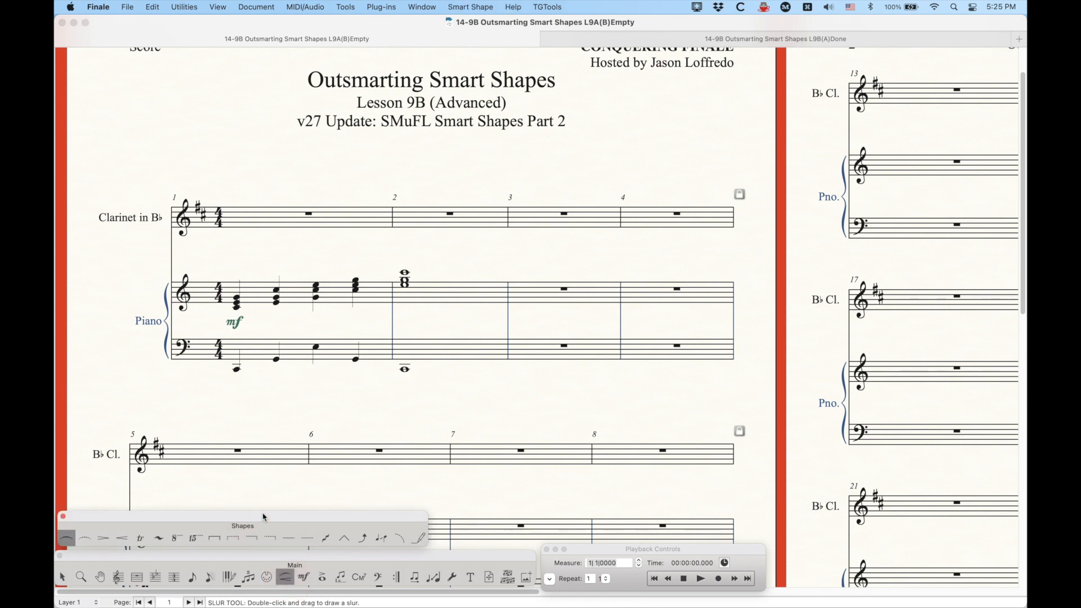
{"action": "left_click", "coordinate": [195, 538]}
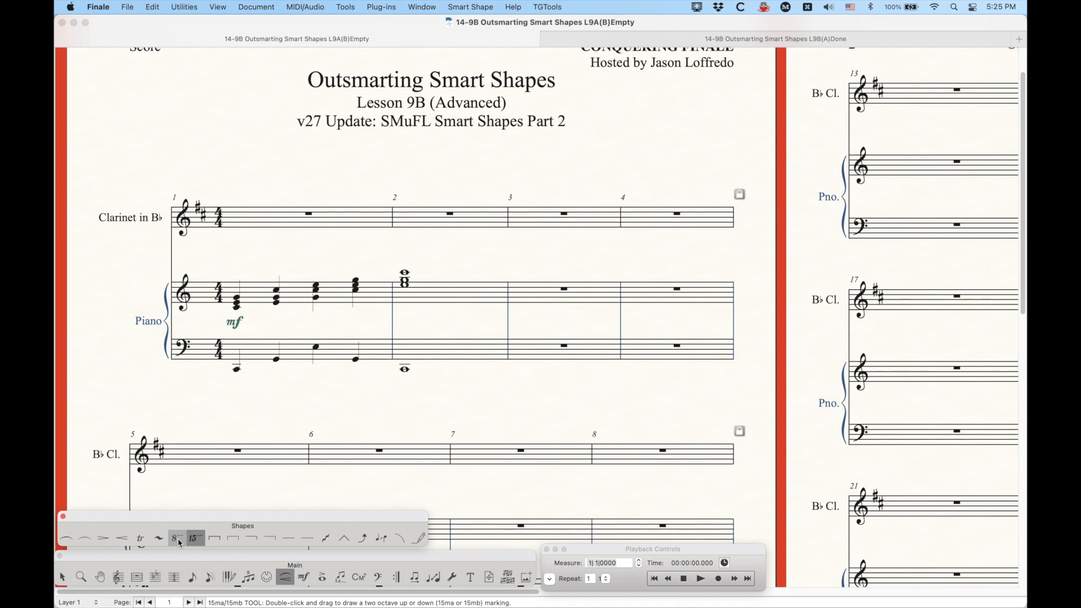
{"action": "left_click", "coordinate": [177, 540]}
{"action": "left_click", "coordinate": [233, 258]}
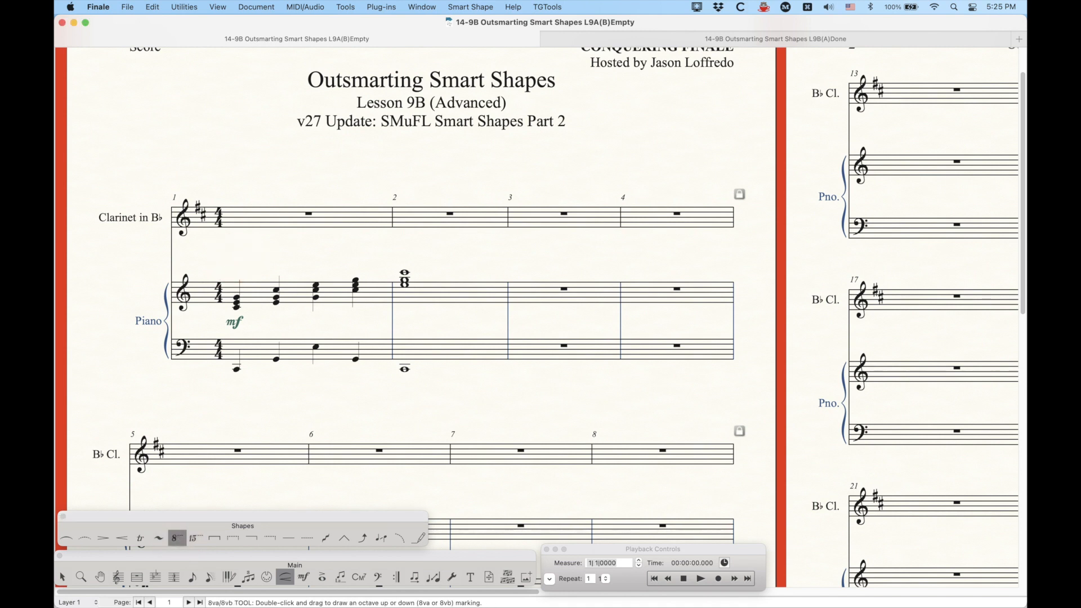
{"action": "left_click_drag", "start_coordinate": [234, 258], "coordinate": [407, 285]}
{"action": "key", "text": "super+equal"}
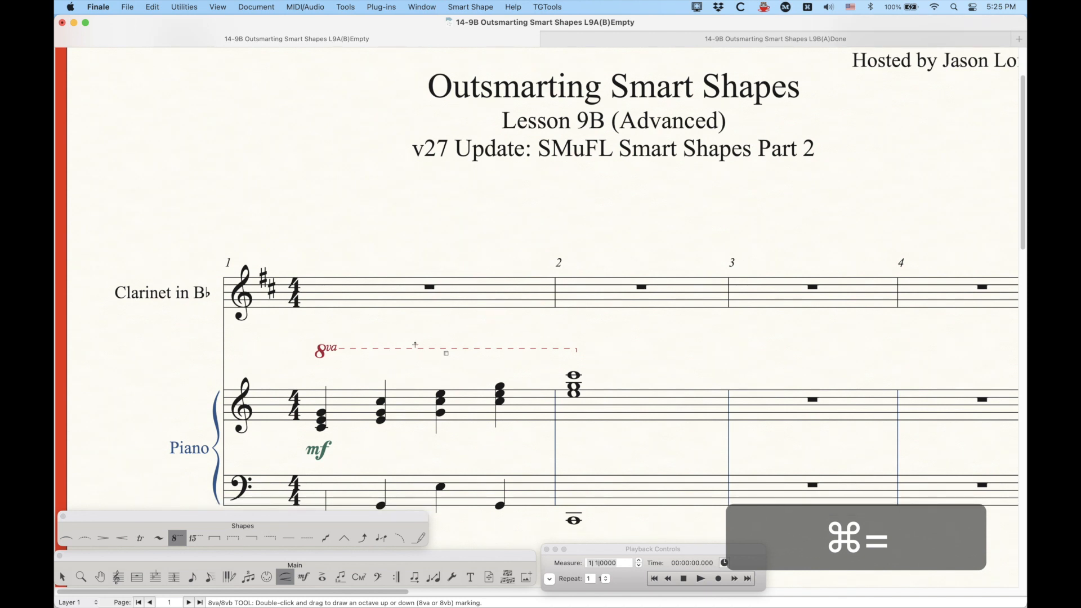
{"action": "left_click", "coordinate": [480, 384]}
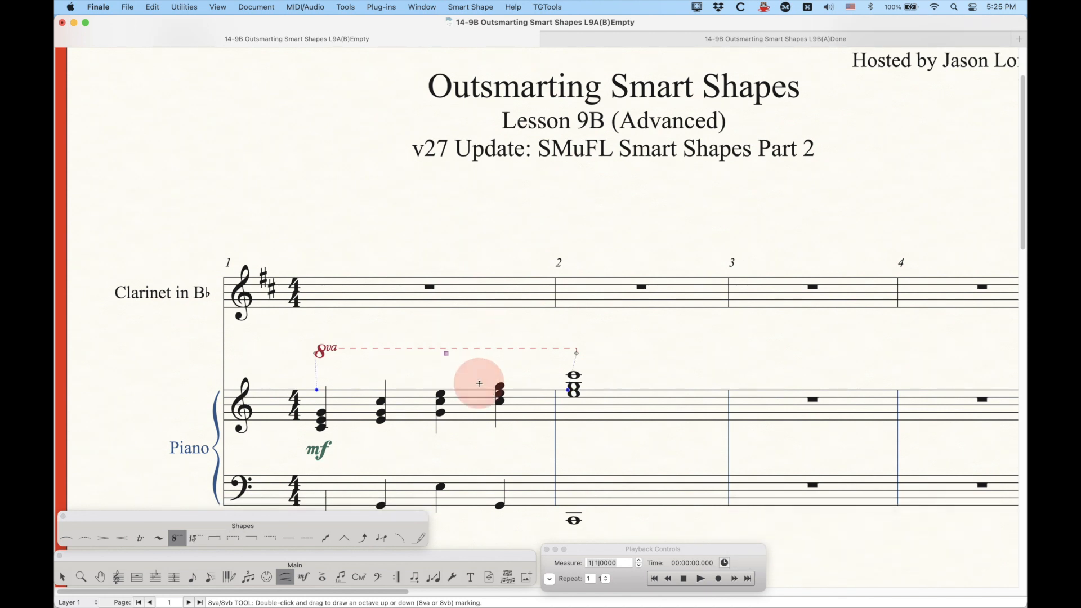
{"action": "key", "text": "BackSpace"}
Step: Draw a 15ma line above the piano treble staff across measures 1–2, then delete it
{"action": "left_click", "coordinate": [196, 538]}
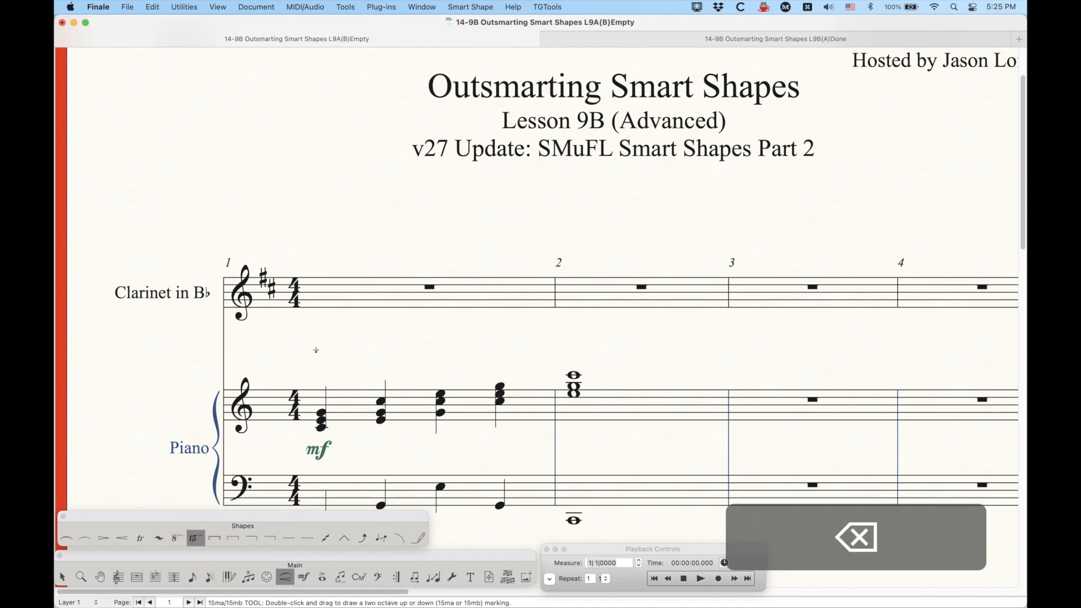
{"action": "left_click_drag", "start_coordinate": [316, 350], "coordinate": [579, 394]}
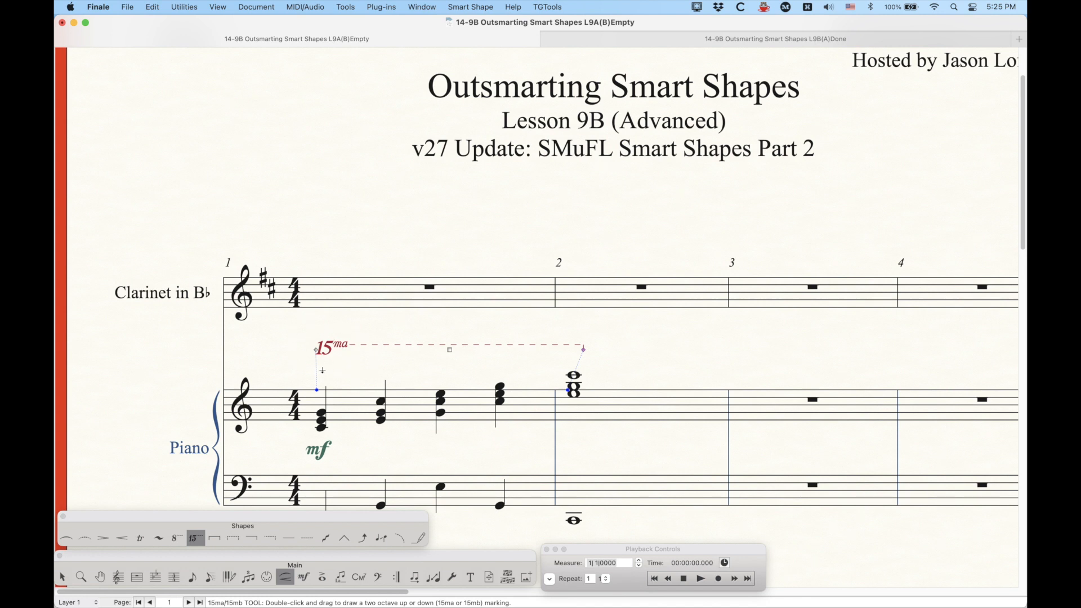
{"action": "key", "text": "BackSpace"}
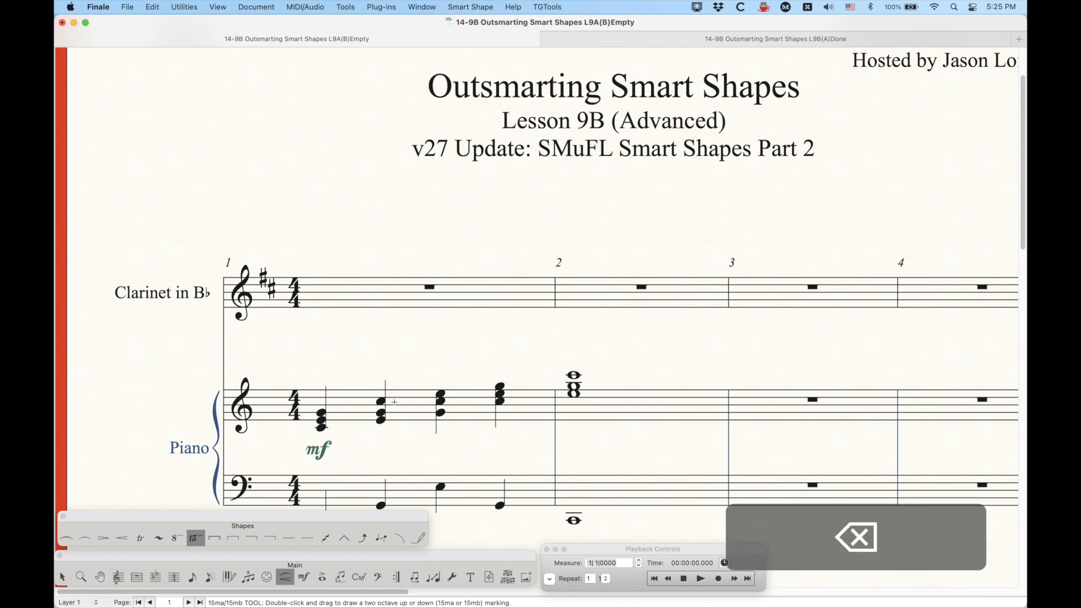
Step: Draw an octave-down line below the piano bass staff, nudge it lower, and an octave-up line above the treble staff, both across measures 1–2
{"action": "scroll", "coordinate": [396, 403], "scroll_direction": "down", "scroll_amount": 5}
{"action": "left_click", "coordinate": [177, 538]}
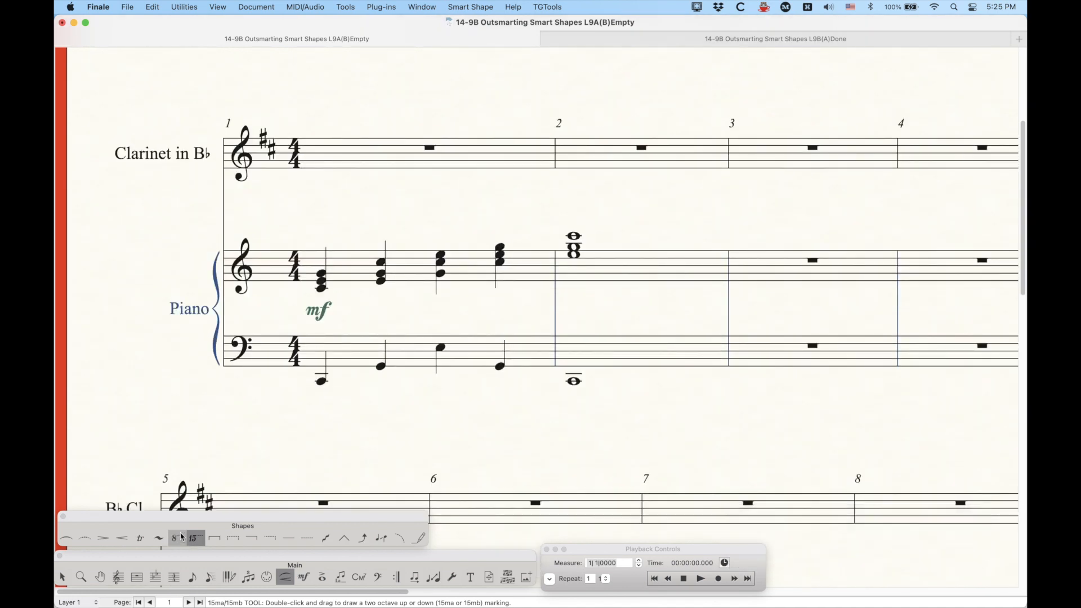
{"action": "double_click", "coordinate": [316, 400]}
{"action": "mouse_move", "coordinate": [316, 400]}
{"action": "left_mouse_down"}
{"action": "mouse_move", "coordinate": [489, 428]}
{"action": "mouse_move", "coordinate": [604, 428]}
{"action": "mouse_move", "coordinate": [595, 427]}
{"action": "left_mouse_up"}
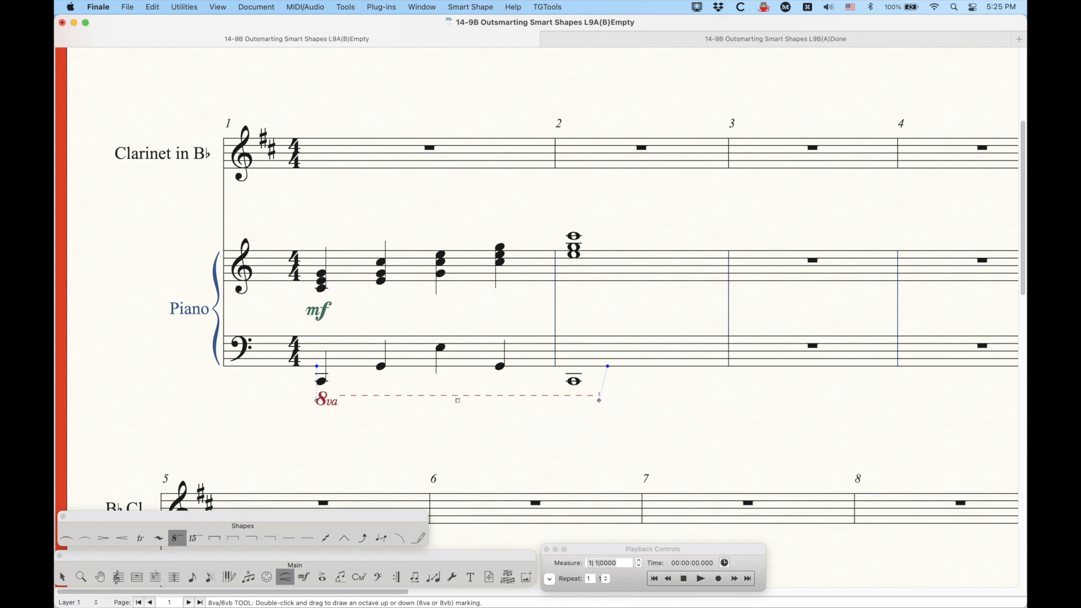
{"action": "left_click_drag", "start_coordinate": [458, 401], "coordinate": [453, 409]}
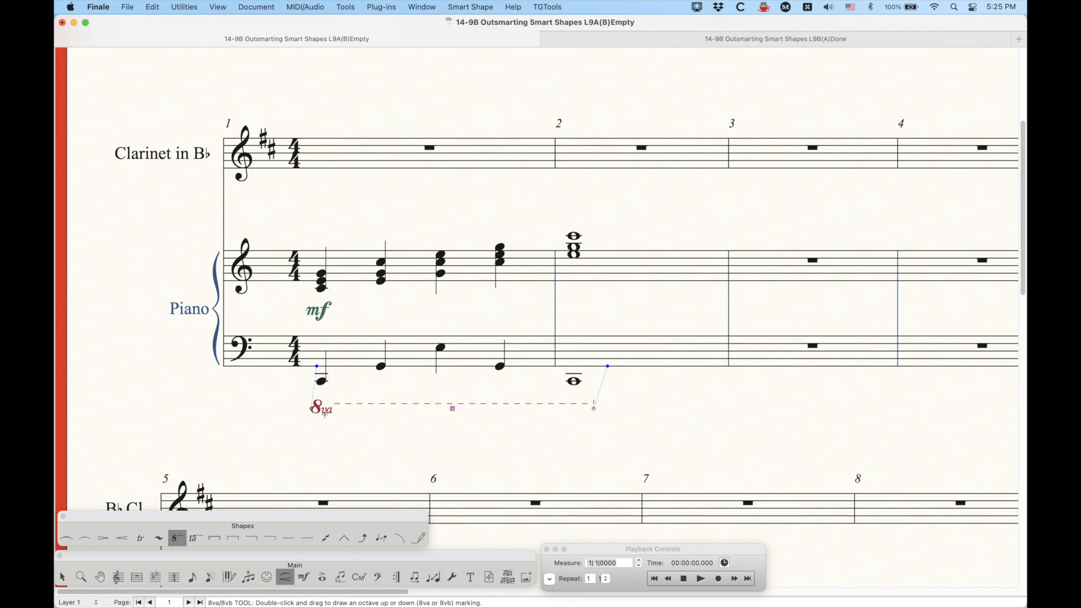
{"action": "mouse_move", "coordinate": [312, 220]}
{"action": "left_mouse_down"}
{"action": "mouse_move", "coordinate": [500, 261]}
{"action": "mouse_move", "coordinate": [605, 255]}
{"action": "left_mouse_up"}
Step: Open Smart Shape Options, choose the Octave Up (8va) symbol, and browse the Octaves glyphs in Symbol Selection without choosing one
{"action": "left_click", "coordinate": [459, 7]}
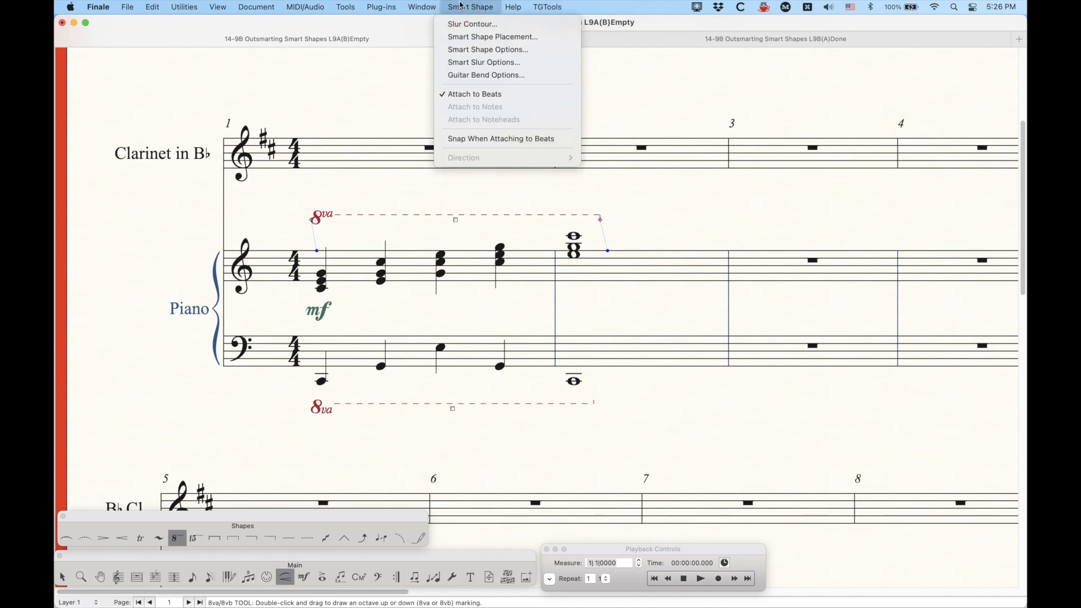
{"action": "left_click", "coordinate": [487, 50]}
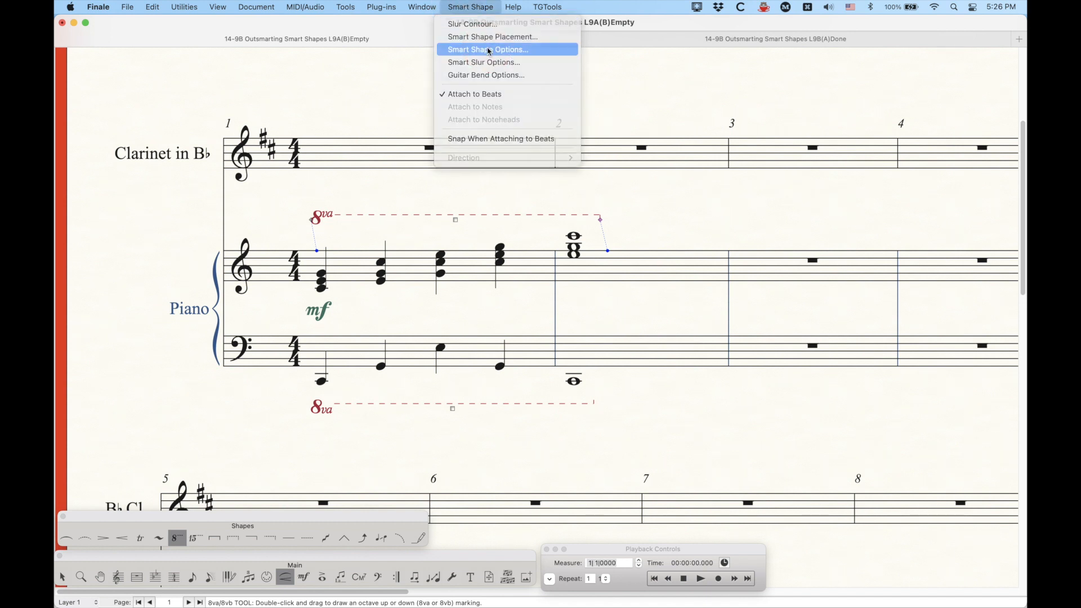
{"action": "left_click_drag", "start_coordinate": [478, 129], "coordinate": [530, 144]}
{"action": "left_click", "coordinate": [536, 163]}
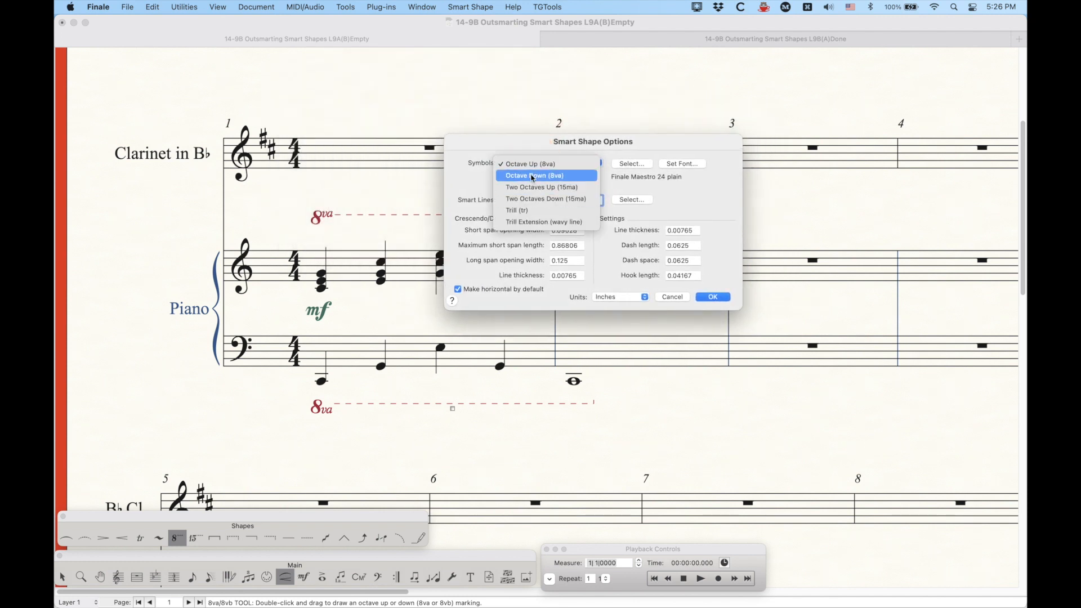
{"action": "left_click", "coordinate": [528, 165]}
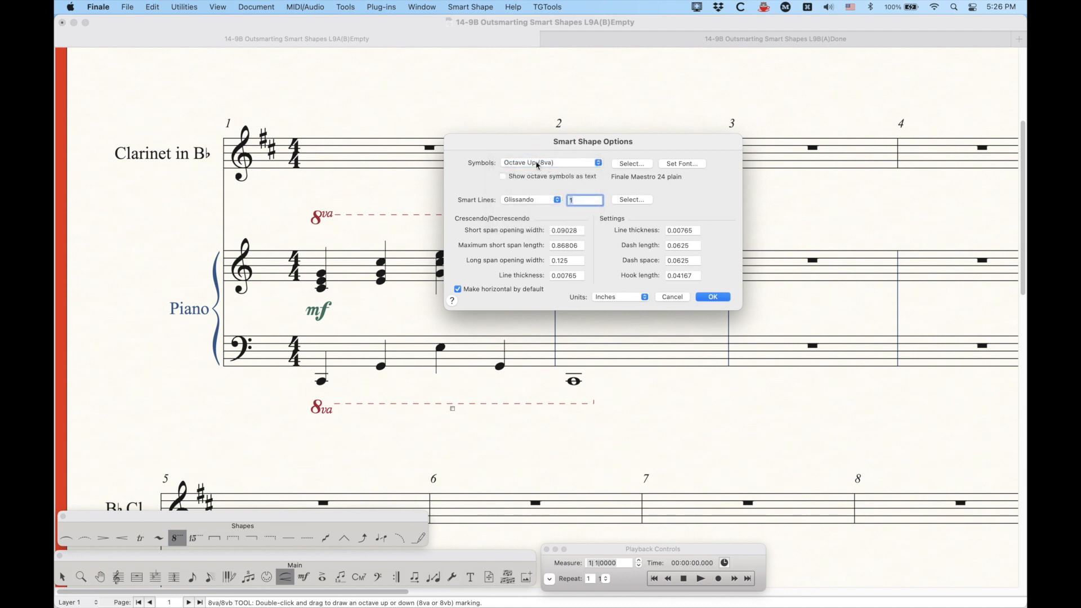
{"action": "left_click", "coordinate": [632, 164]}
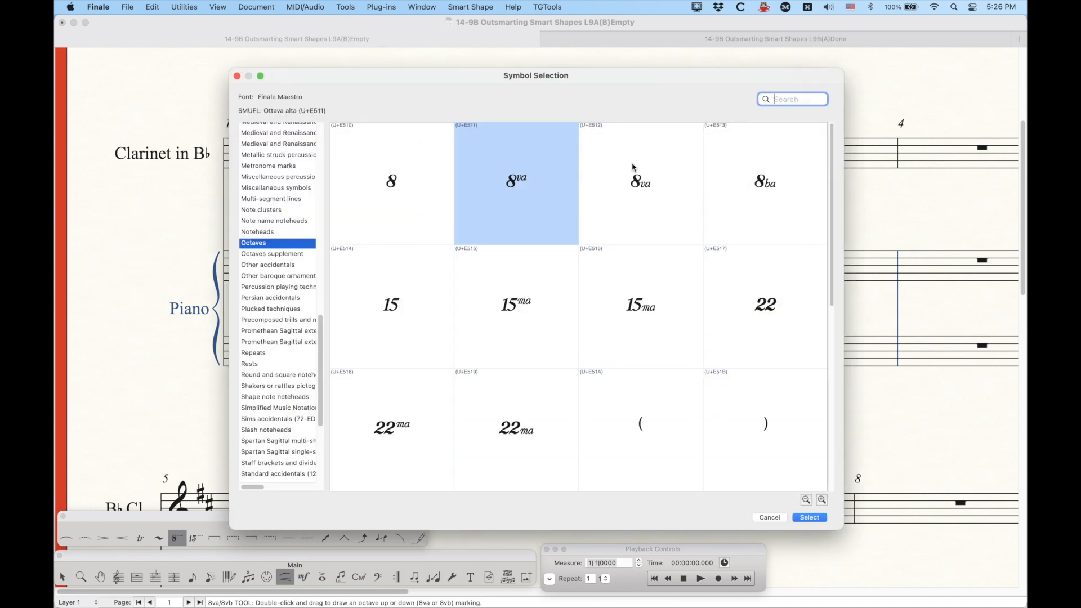
{"action": "left_click", "coordinate": [563, 76]}
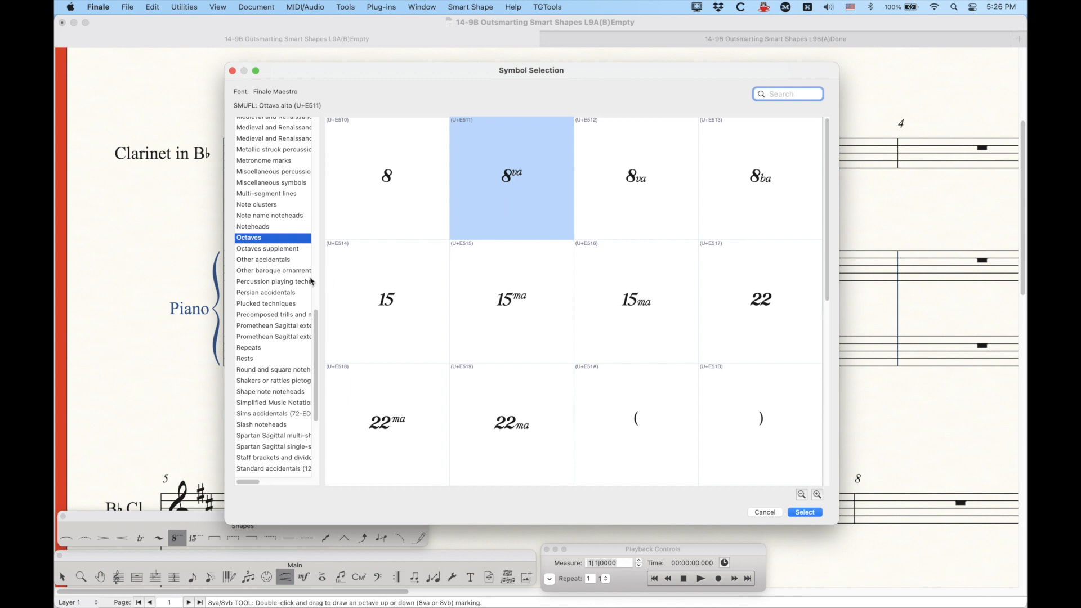
{"action": "left_click", "coordinate": [246, 241]}
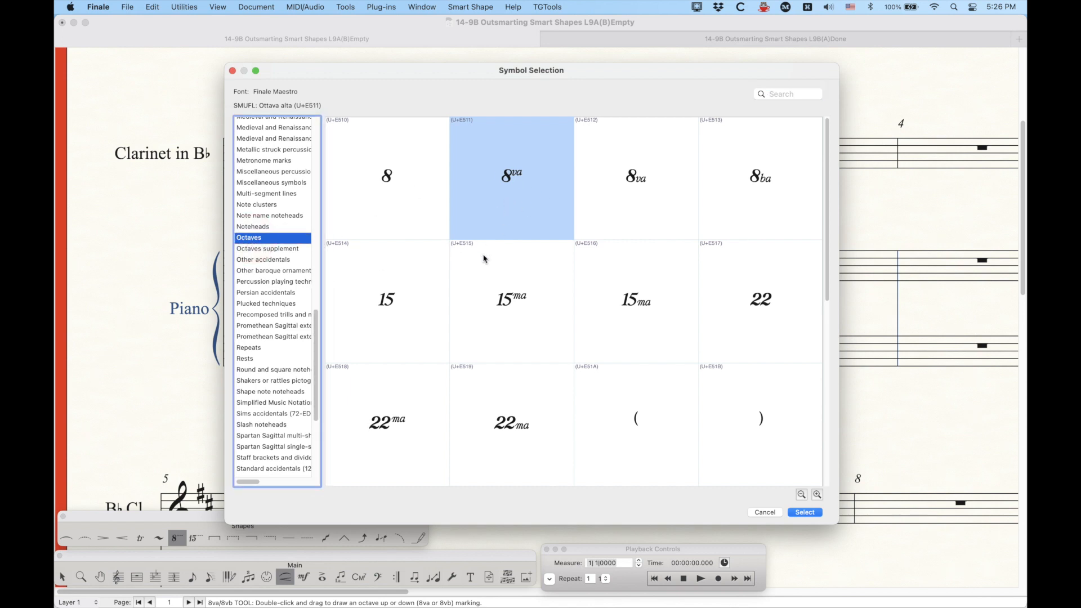
{"action": "scroll", "coordinate": [479, 261], "scroll_direction": "down", "scroll_amount": 2}
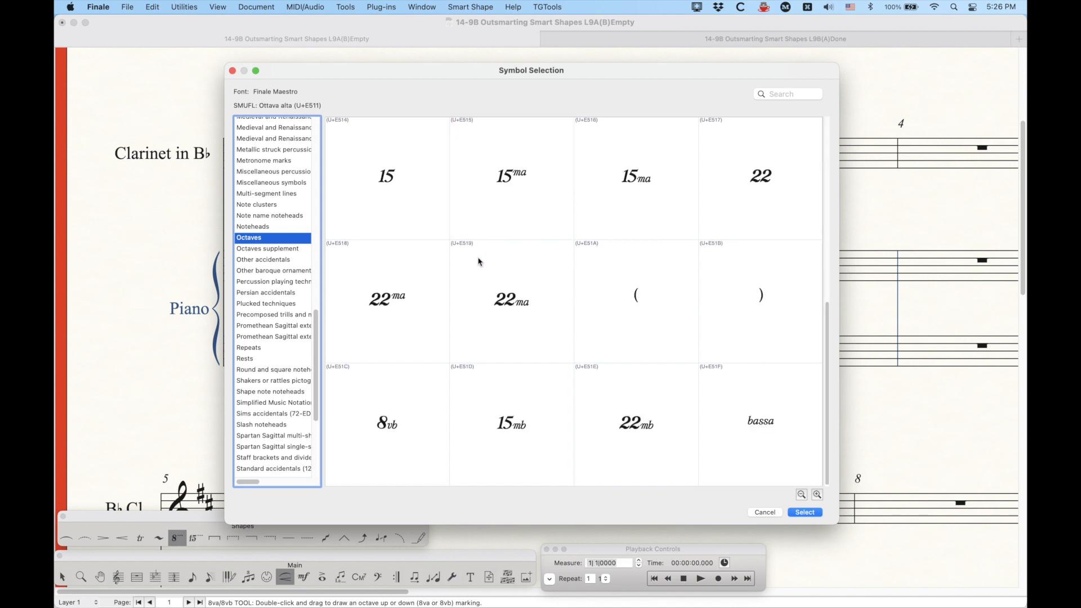
{"action": "scroll", "coordinate": [470, 276], "scroll_direction": "up", "scroll_amount": 2}
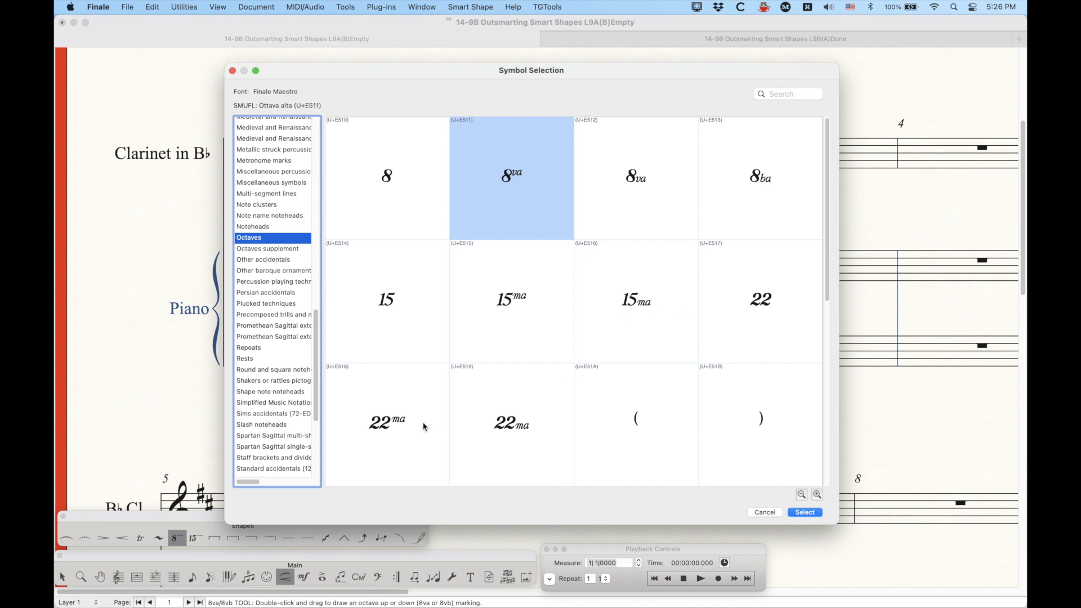
{"action": "scroll", "coordinate": [524, 423], "scroll_direction": "down", "scroll_amount": 2}
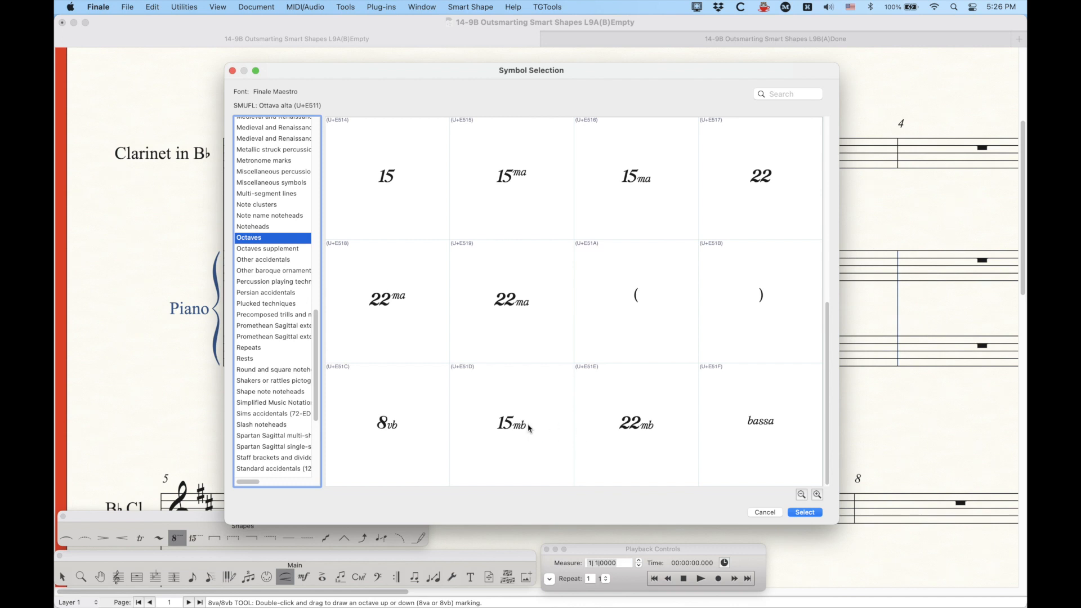
{"action": "scroll", "coordinate": [529, 429], "scroll_direction": "up", "scroll_amount": 2}
{"action": "scroll", "coordinate": [525, 433], "scroll_direction": "down", "scroll_amount": 2}
{"action": "scroll", "coordinate": [646, 350], "scroll_direction": "up", "scroll_amount": 2}
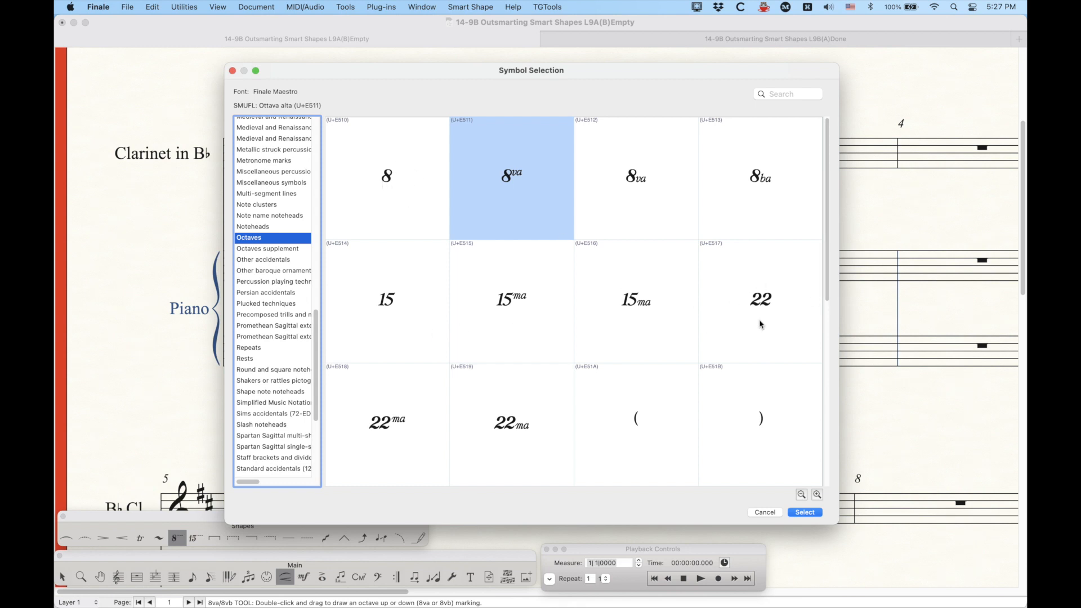
{"action": "scroll", "coordinate": [704, 383], "scroll_direction": "down", "scroll_amount": 2}
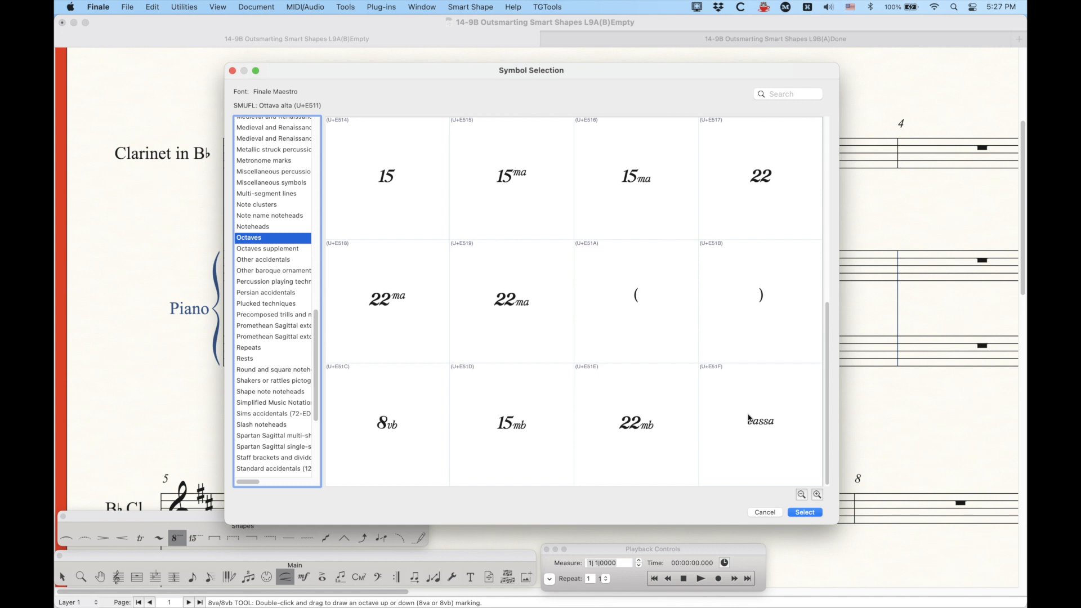
{"action": "left_click", "coordinate": [771, 513]}
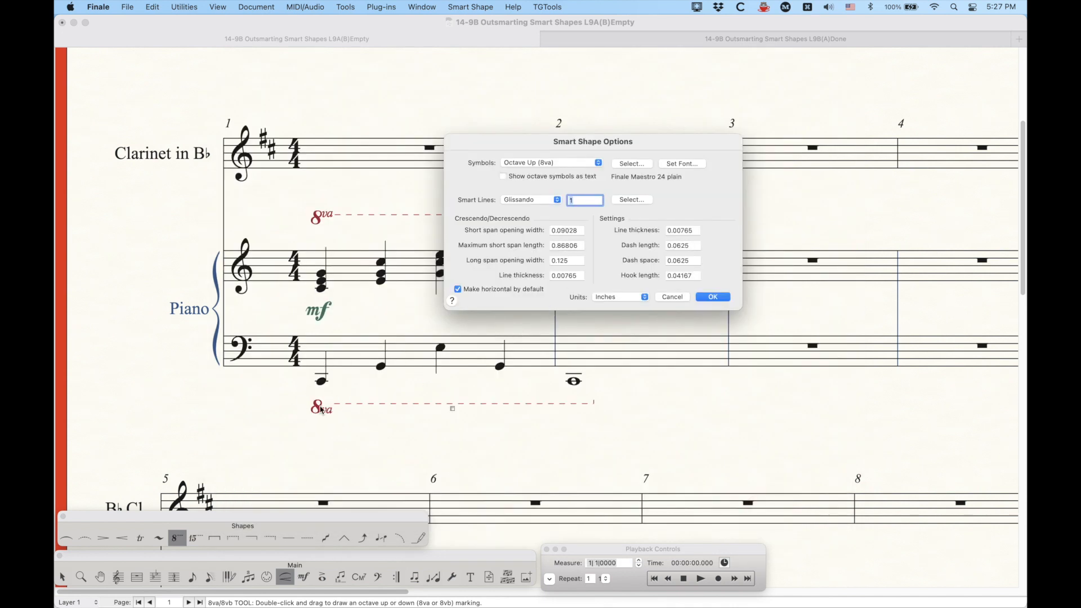
Step: Set the Octave Down (8va) symbol to the raised 8va glyph (U+E511), confirm the options, and undo the change
{"action": "left_click", "coordinate": [558, 163]}
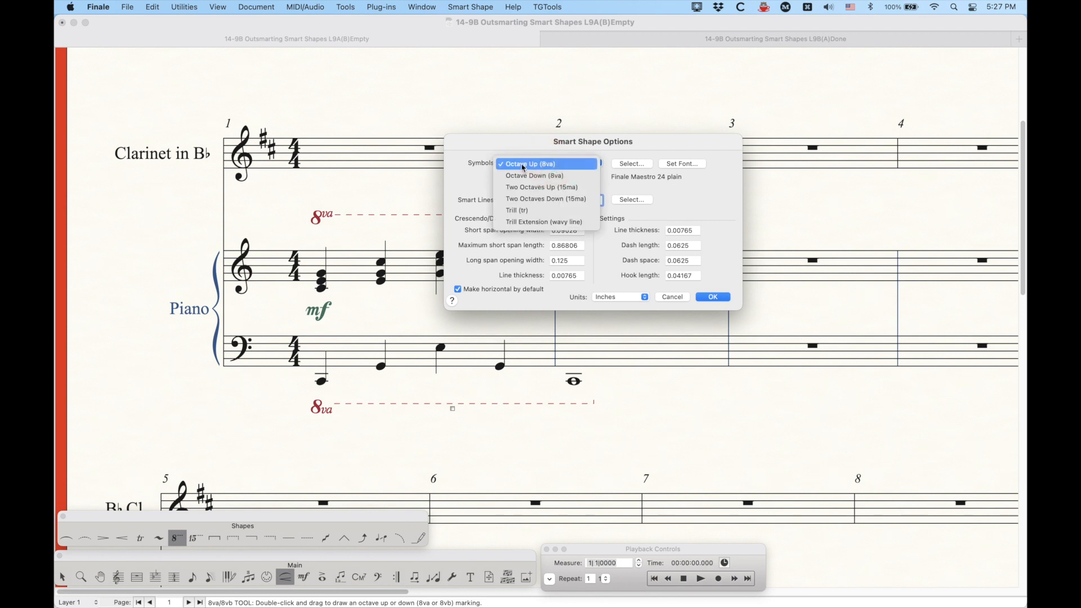
{"action": "left_click", "coordinate": [534, 176]}
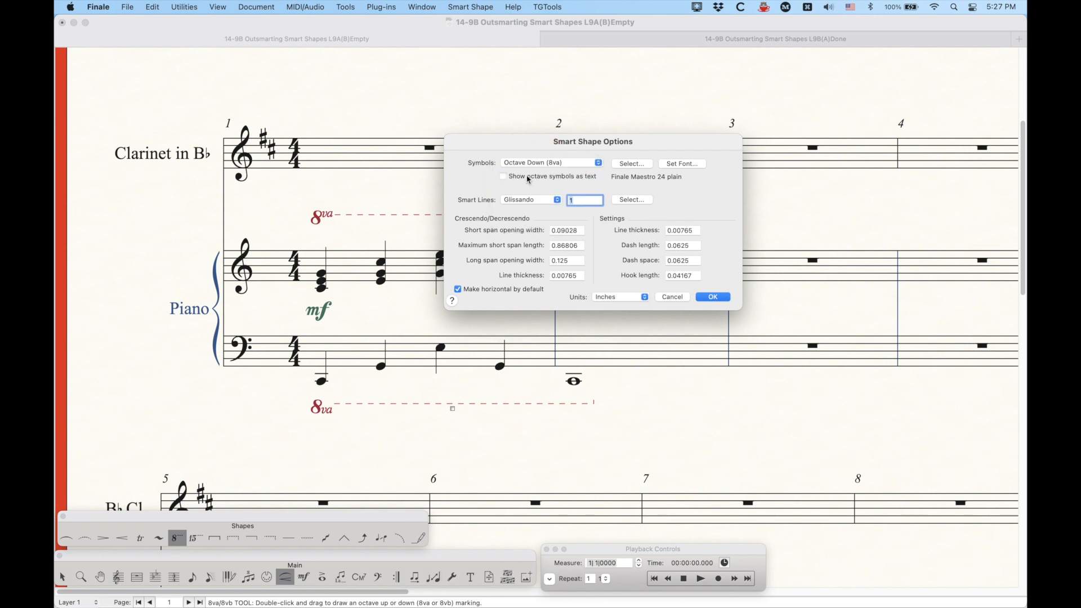
{"action": "left_click", "coordinate": [628, 165]}
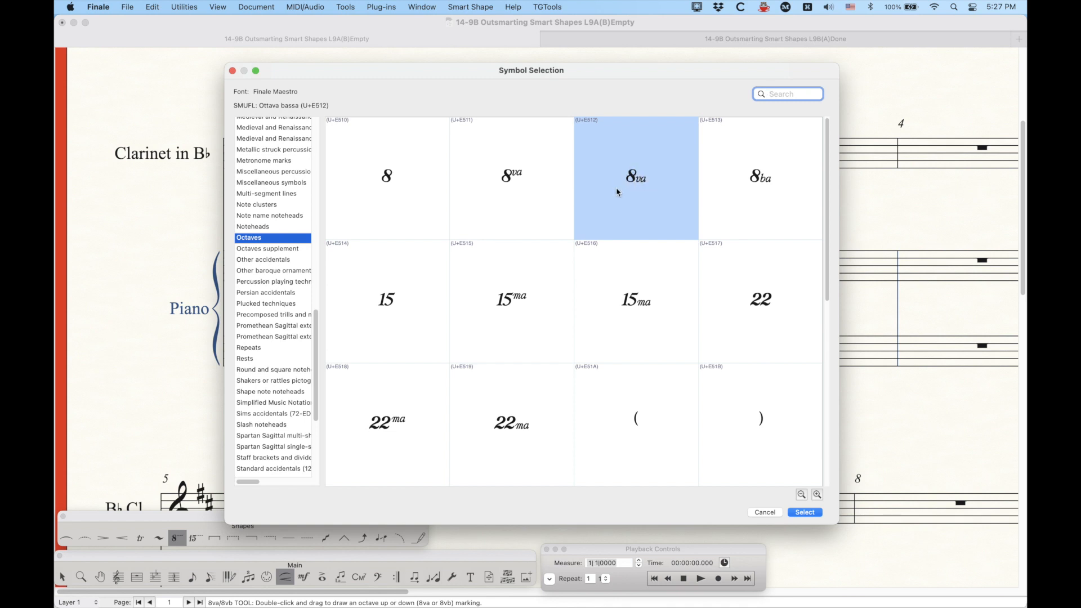
{"action": "left_click", "coordinate": [532, 181]}
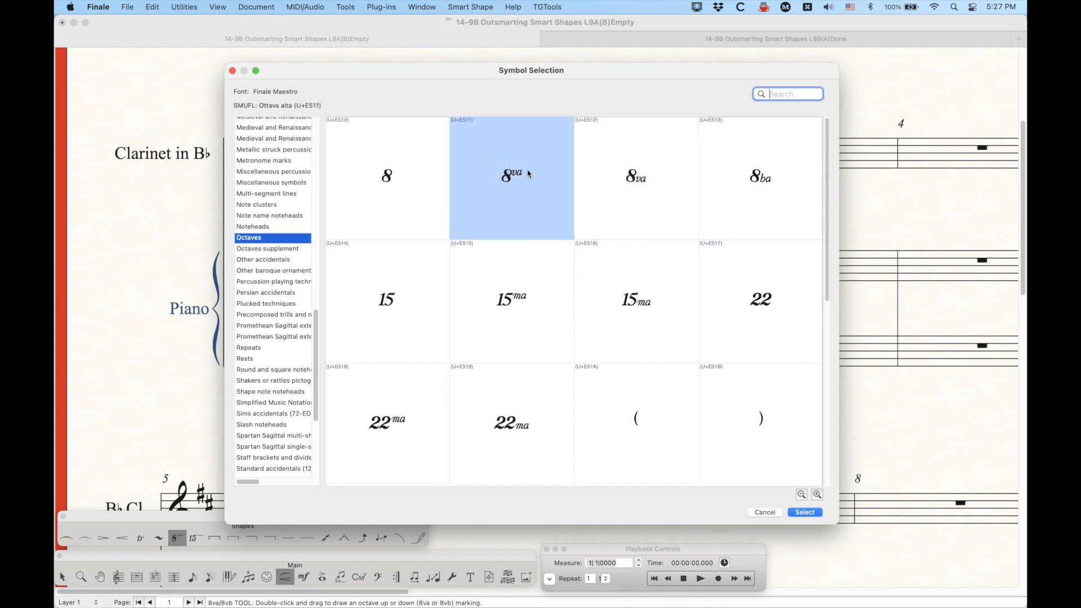
{"action": "left_click", "coordinate": [804, 514]}
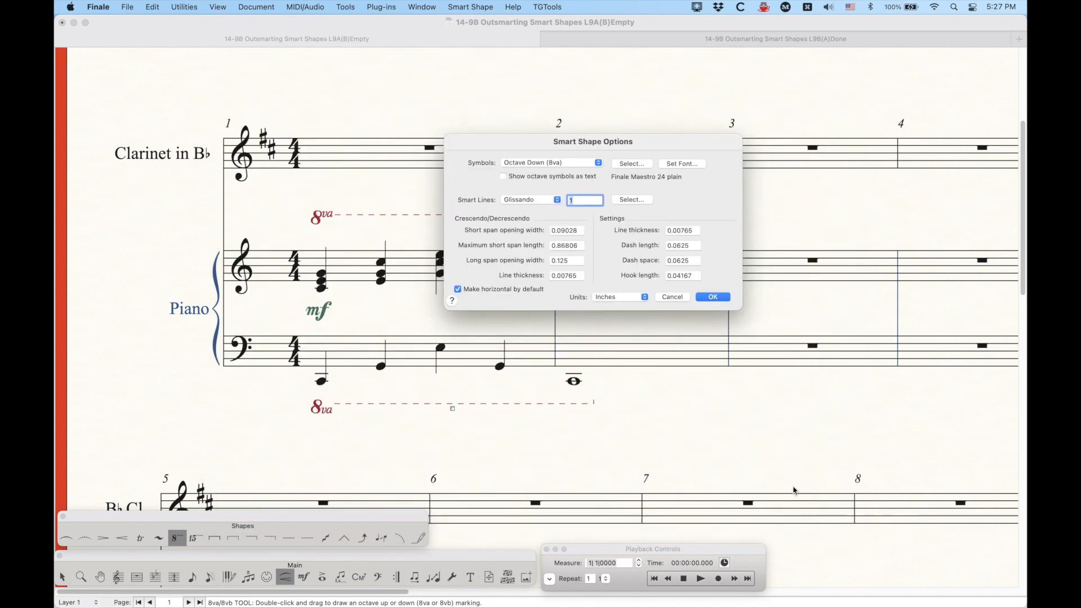
{"action": "left_click", "coordinate": [713, 297]}
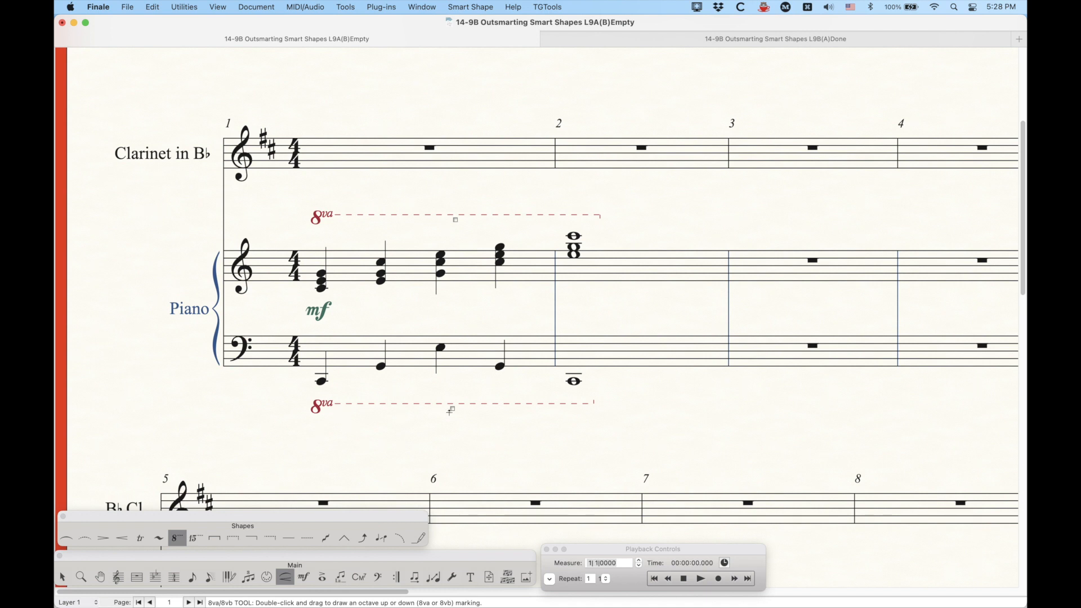
{"action": "key", "text": "super+z"}
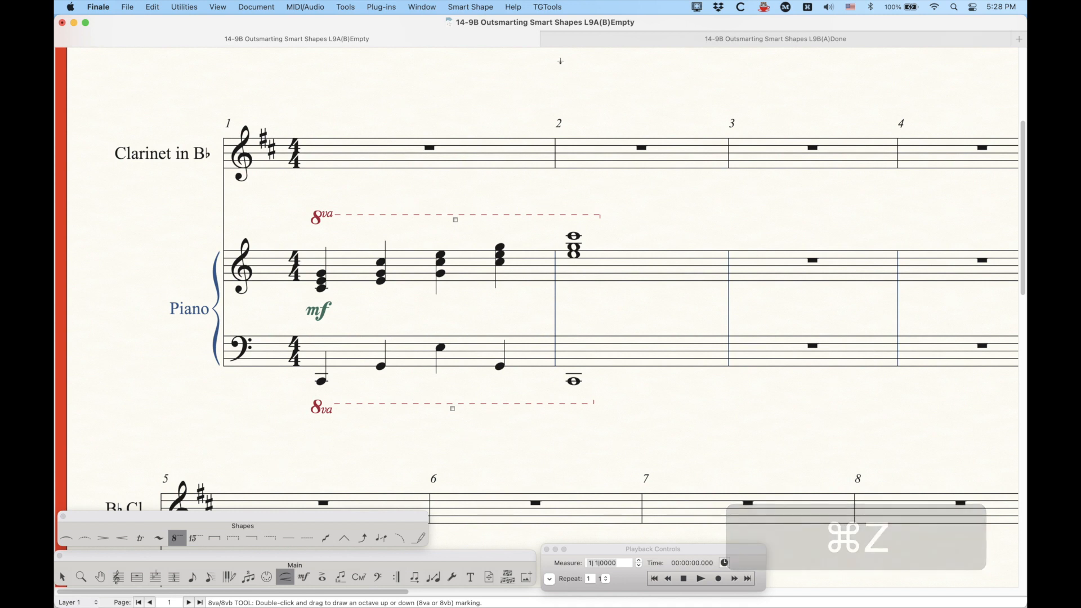
Step: Open Smart Shape Options, choose the Octave Down (8va) symbol, pick the raised 8va glyph (U+E511), and confirm
{"action": "left_click", "coordinate": [471, 6]}
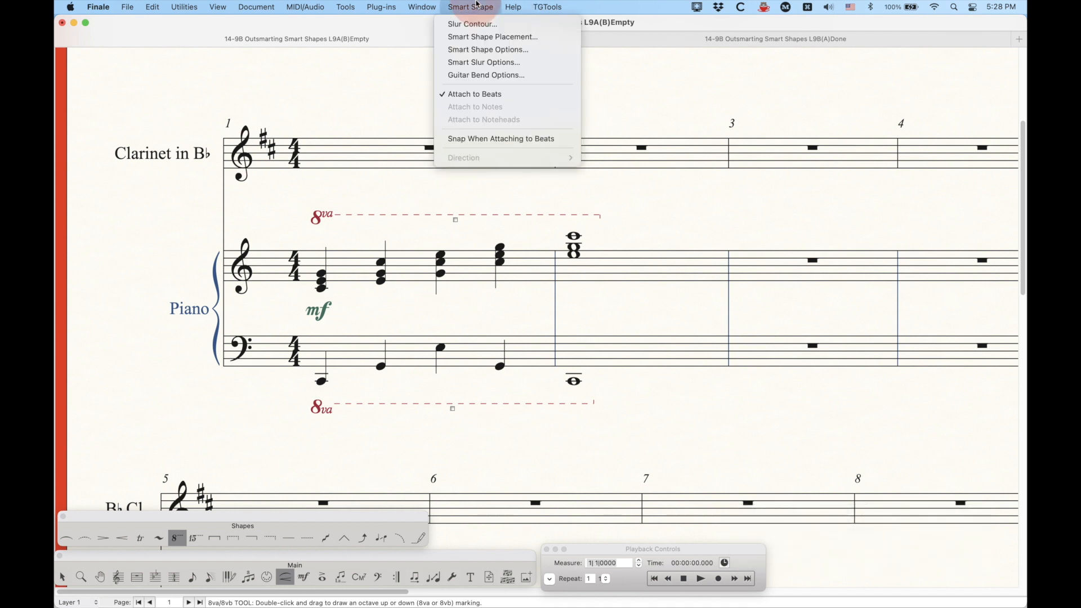
{"action": "left_click", "coordinate": [478, 50]}
{"action": "left_click_drag", "start_coordinate": [494, 130], "coordinate": [725, 226]}
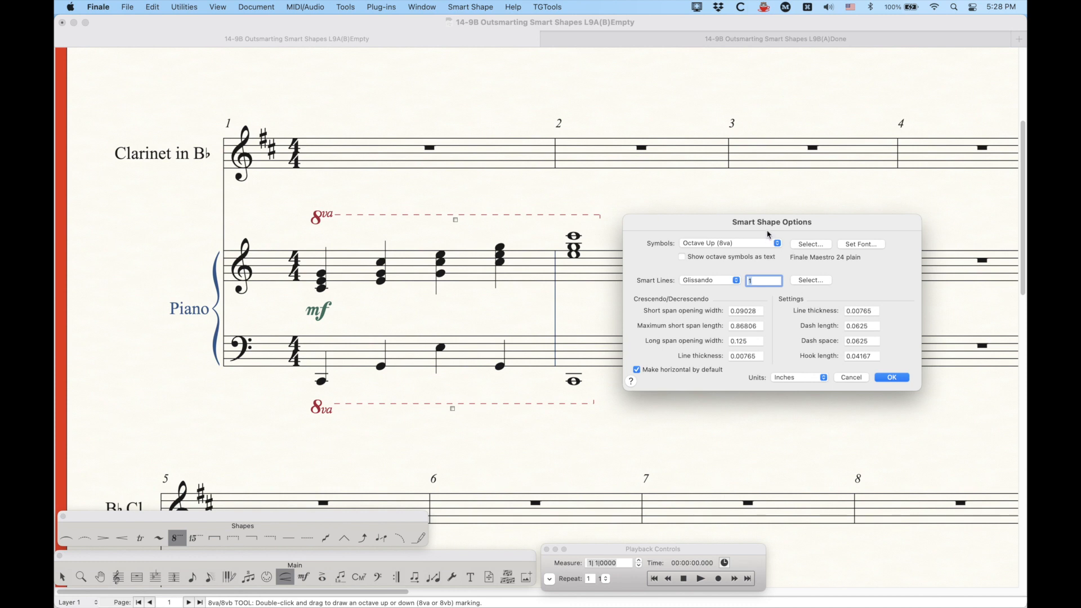
{"action": "left_click_drag", "start_coordinate": [760, 225], "coordinate": [753, 218]}
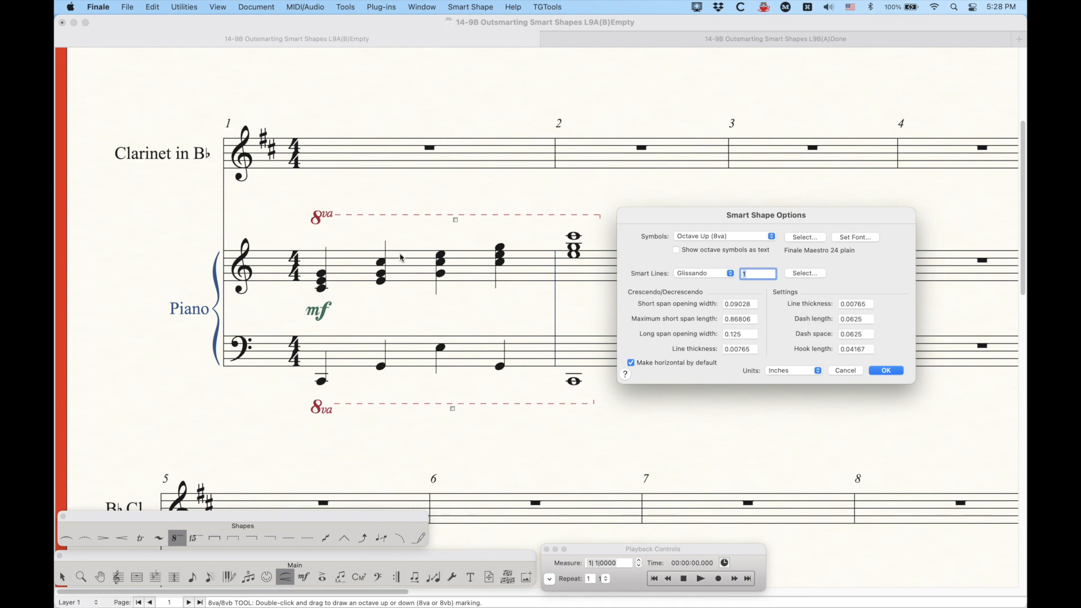
{"action": "left_click", "coordinate": [716, 238]}
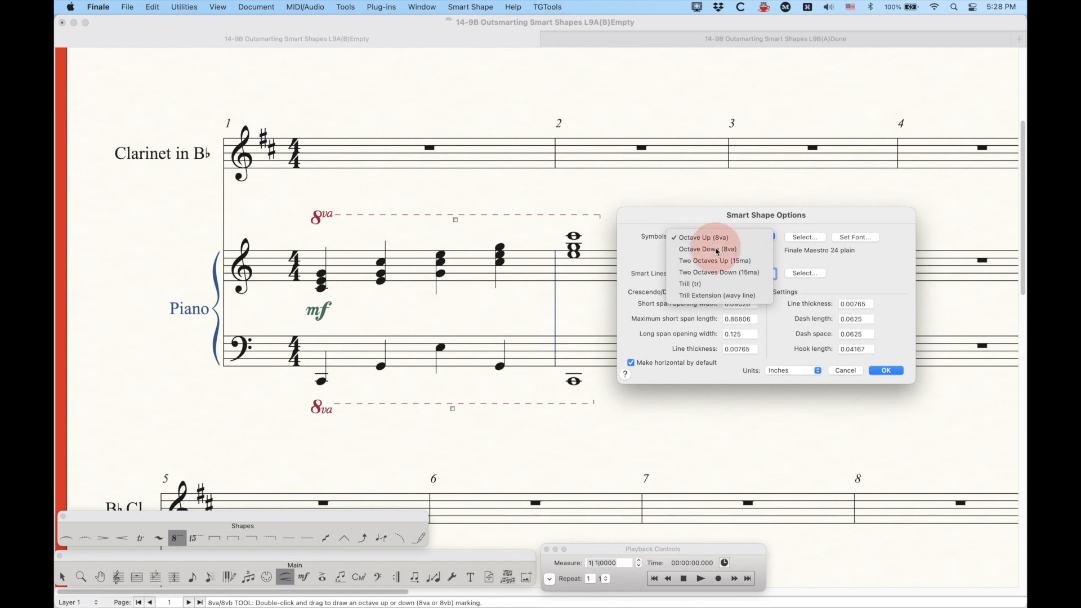
{"action": "left_click", "coordinate": [718, 249]}
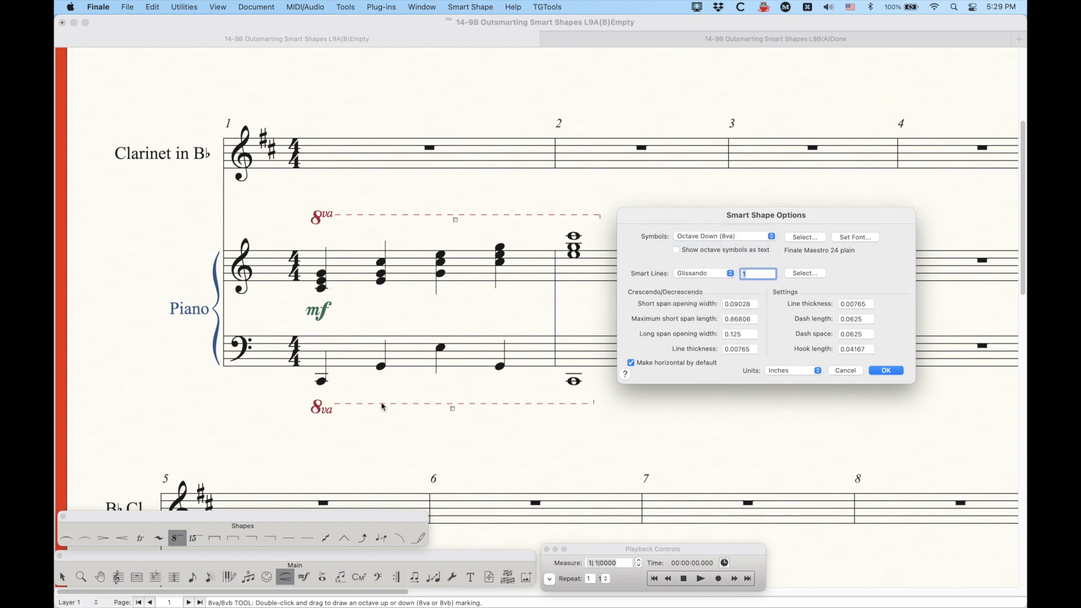
{"action": "left_click", "coordinate": [704, 238]}
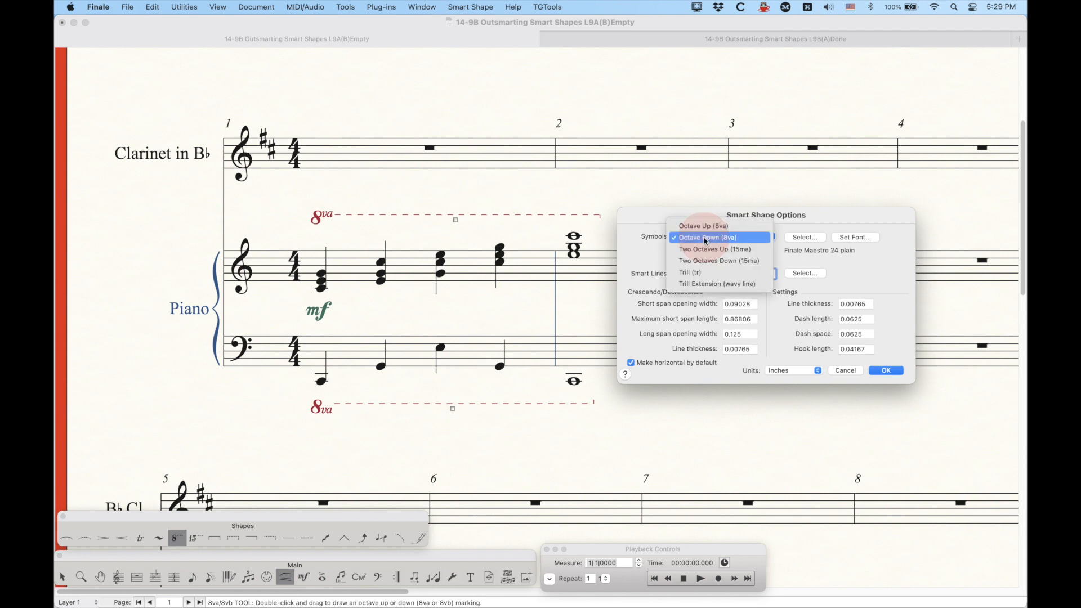
{"action": "left_click", "coordinate": [699, 240]}
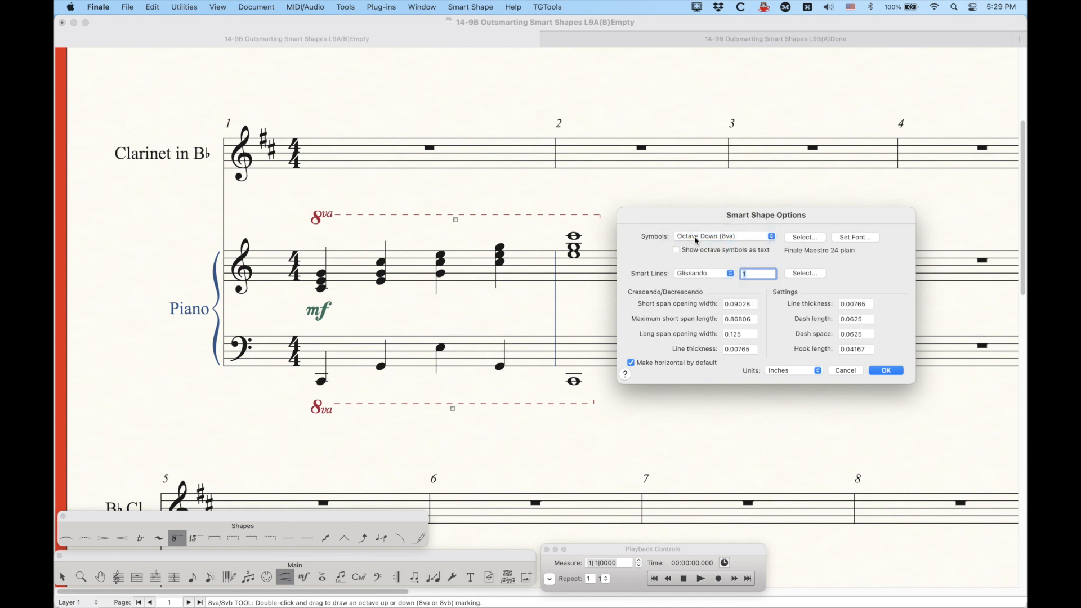
{"action": "left_click", "coordinate": [809, 239]}
{"action": "left_click", "coordinate": [506, 186]}
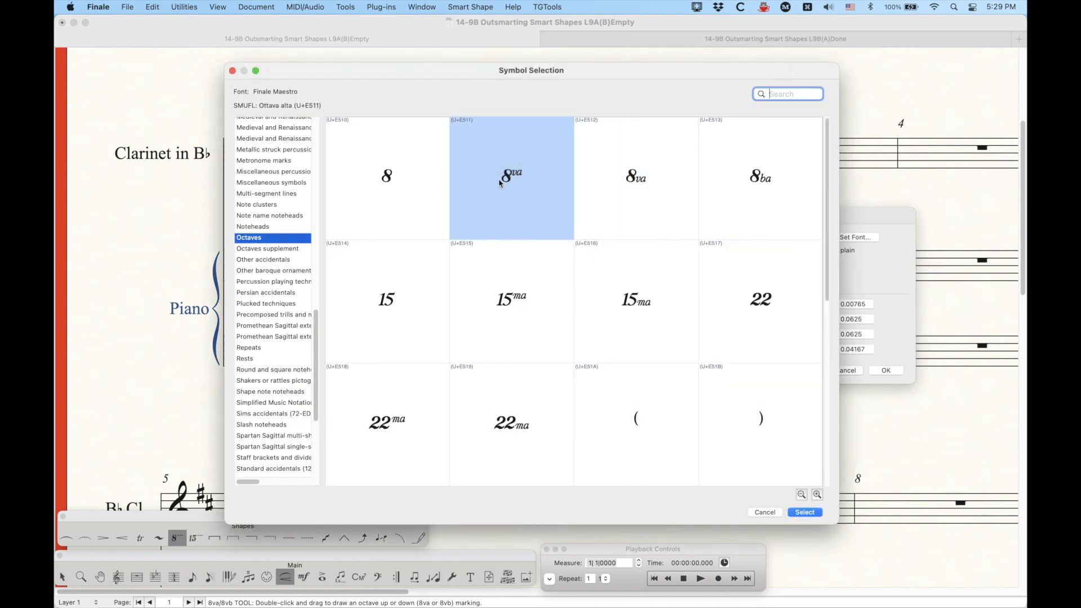
{"action": "left_click", "coordinate": [806, 513]}
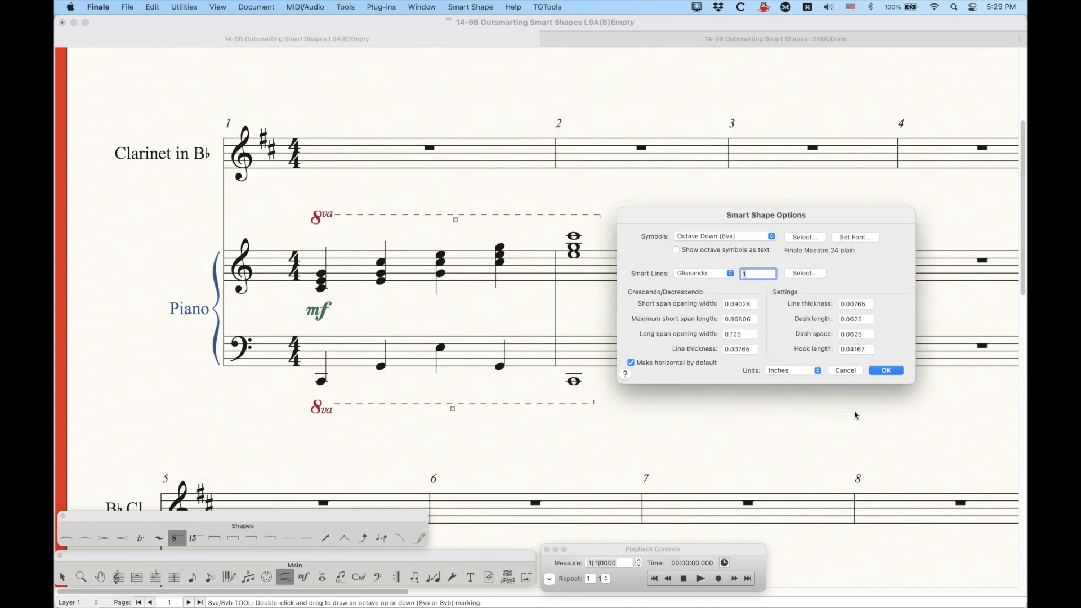
{"action": "left_click", "coordinate": [886, 371]}
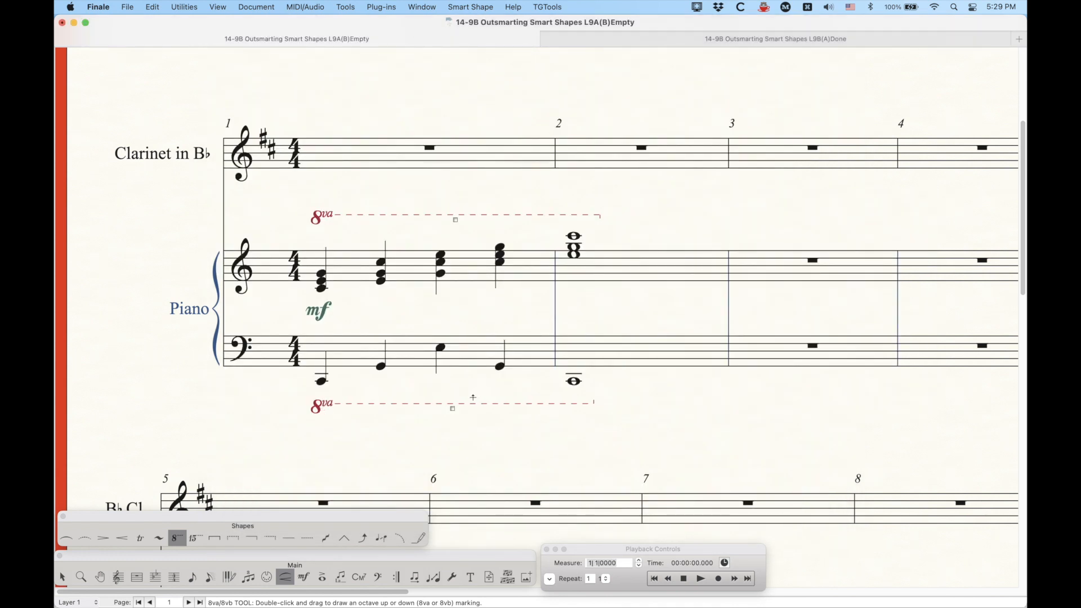
Step: Set the Octave Down symbol to the 8vb glyph (U+E51C) from the Octaves category and confirm the options
{"action": "left_click", "coordinate": [468, 6]}
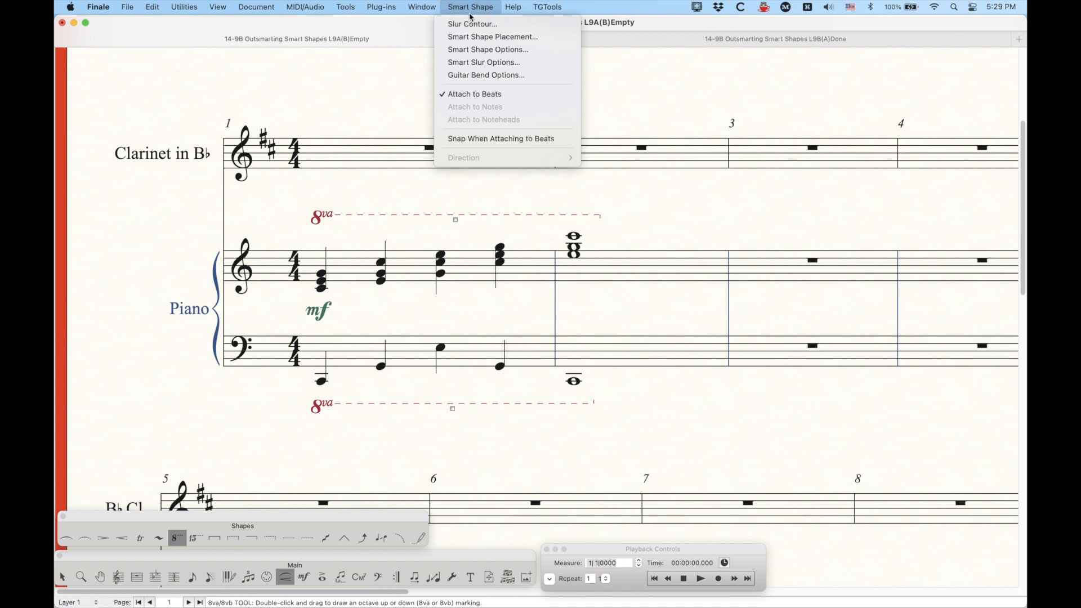
{"action": "left_click", "coordinate": [478, 51]}
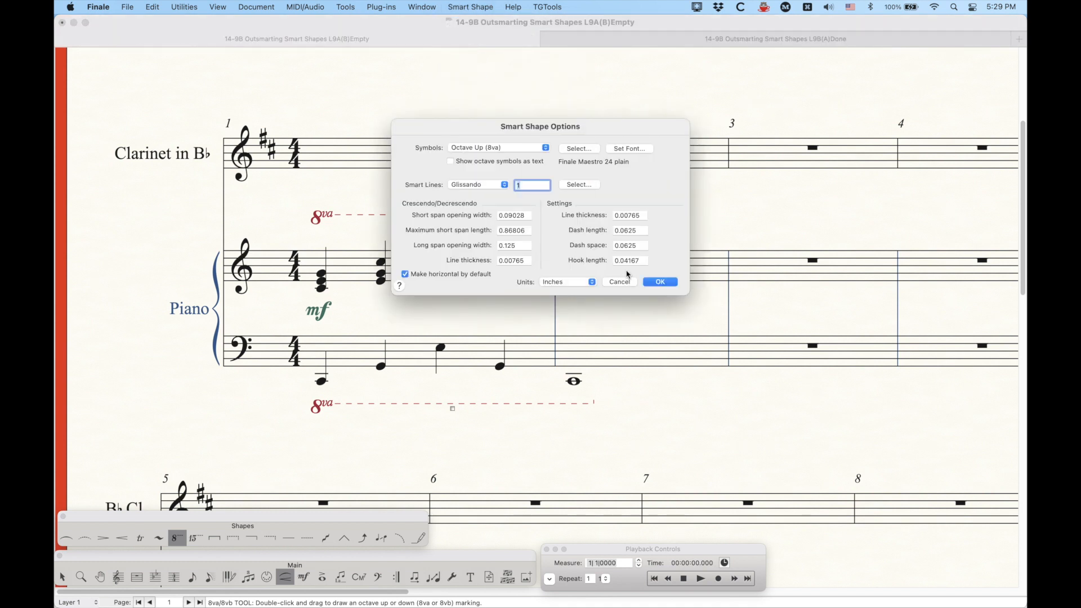
{"action": "left_click", "coordinate": [526, 148]}
{"action": "left_click", "coordinate": [518, 161]}
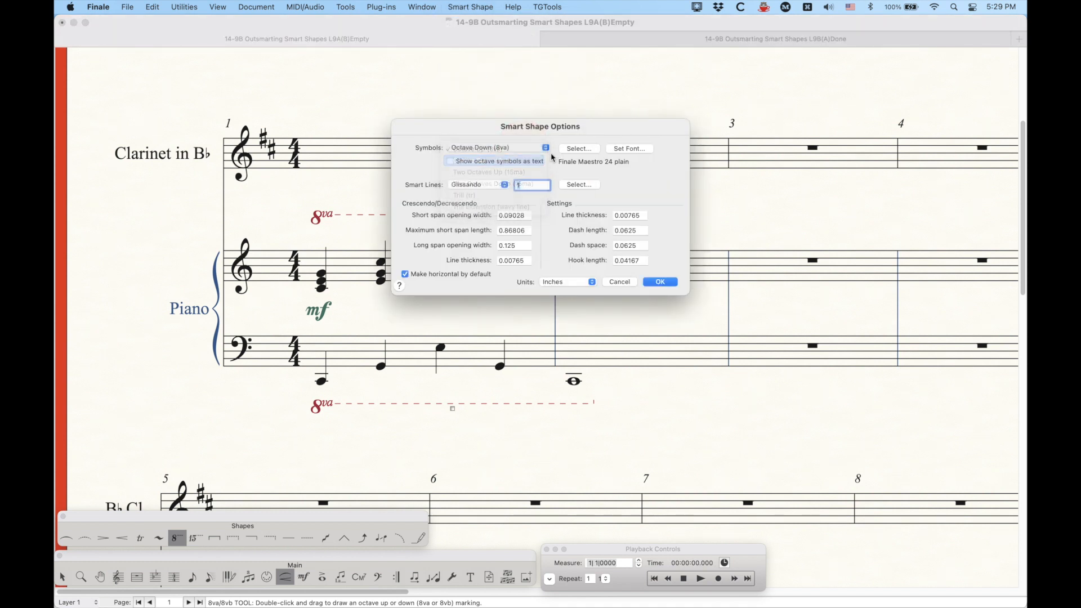
{"action": "left_click", "coordinate": [578, 148]}
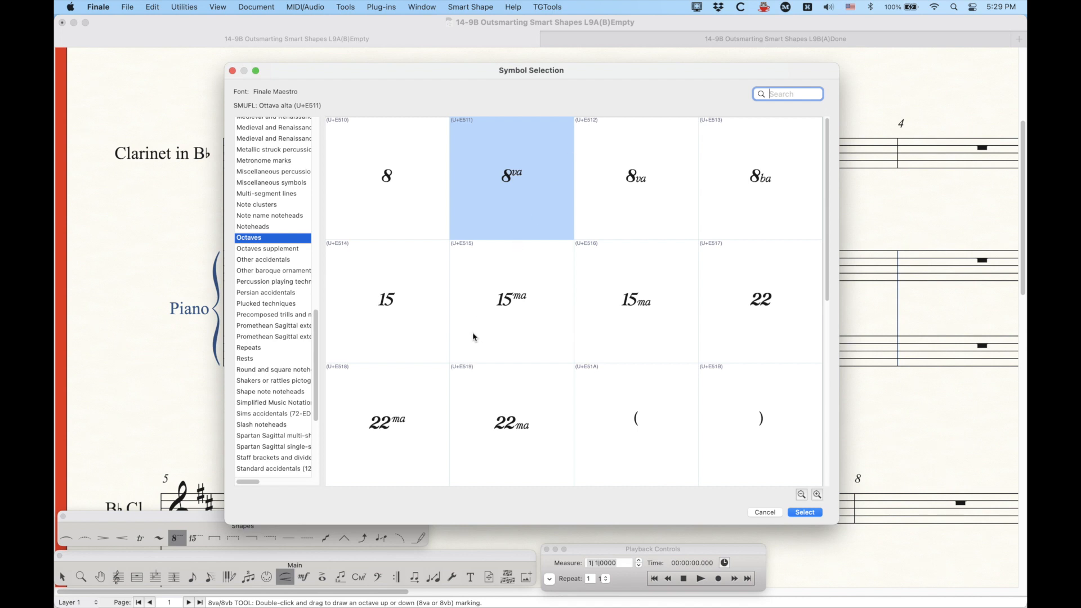
{"action": "scroll", "coordinate": [473, 336], "scroll_direction": "down", "scroll_amount": 3}
{"action": "scroll", "coordinate": [484, 349], "scroll_direction": "up", "scroll_amount": 3}
{"action": "scroll", "coordinate": [676, 254], "scroll_direction": "down", "scroll_amount": 3}
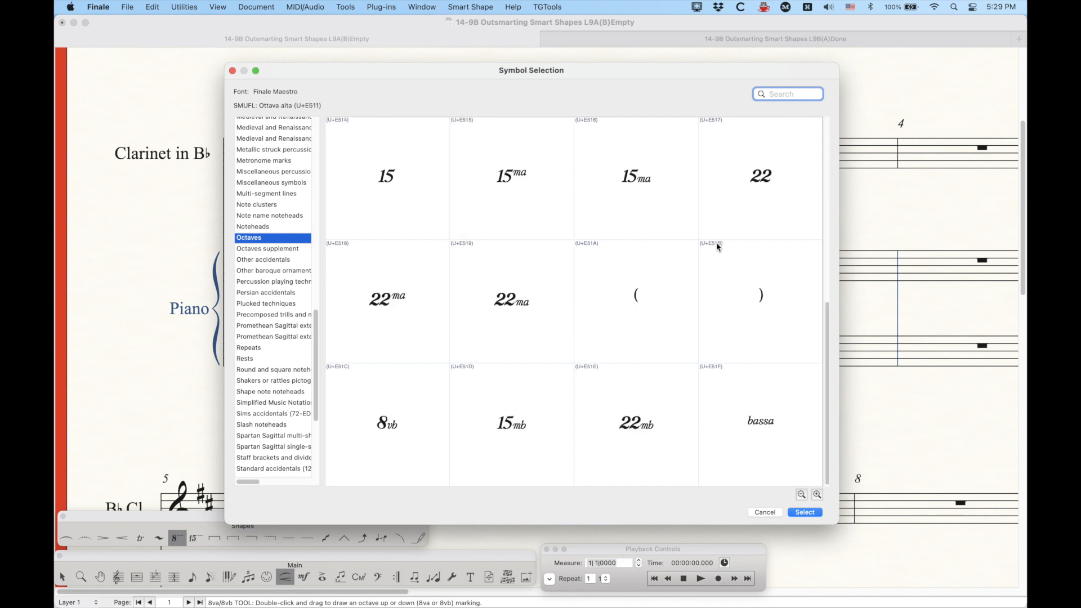
{"action": "scroll", "coordinate": [732, 225], "scroll_direction": "up", "scroll_amount": 3}
{"action": "left_click", "coordinate": [776, 166]}
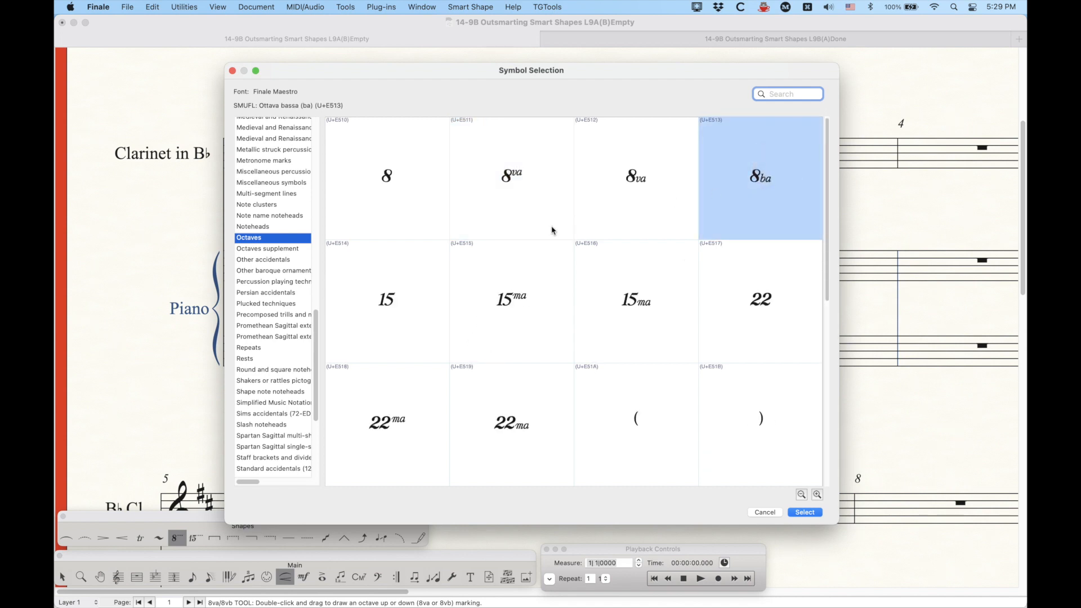
{"action": "scroll", "coordinate": [550, 233], "scroll_direction": "down", "scroll_amount": 3}
{"action": "left_click", "coordinate": [407, 401]}
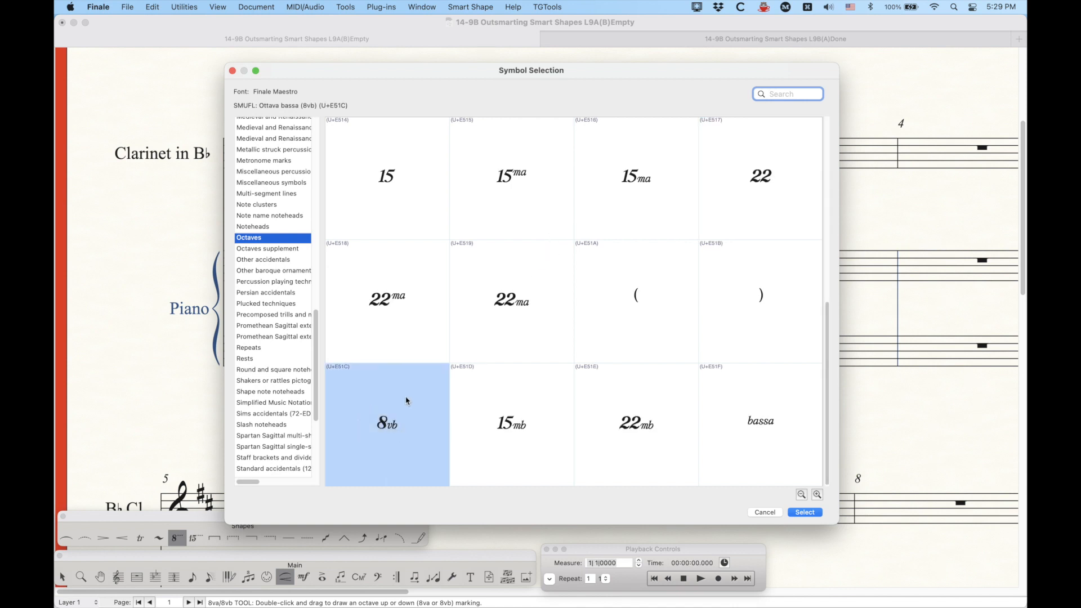
{"action": "key", "text": "Return"}
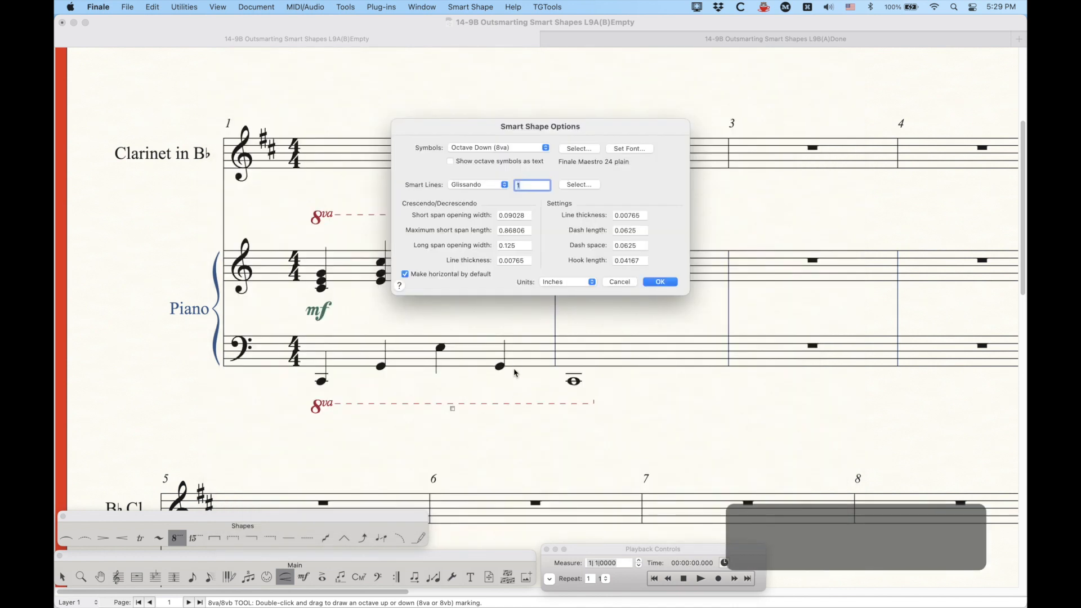
{"action": "key", "text": "Return"}
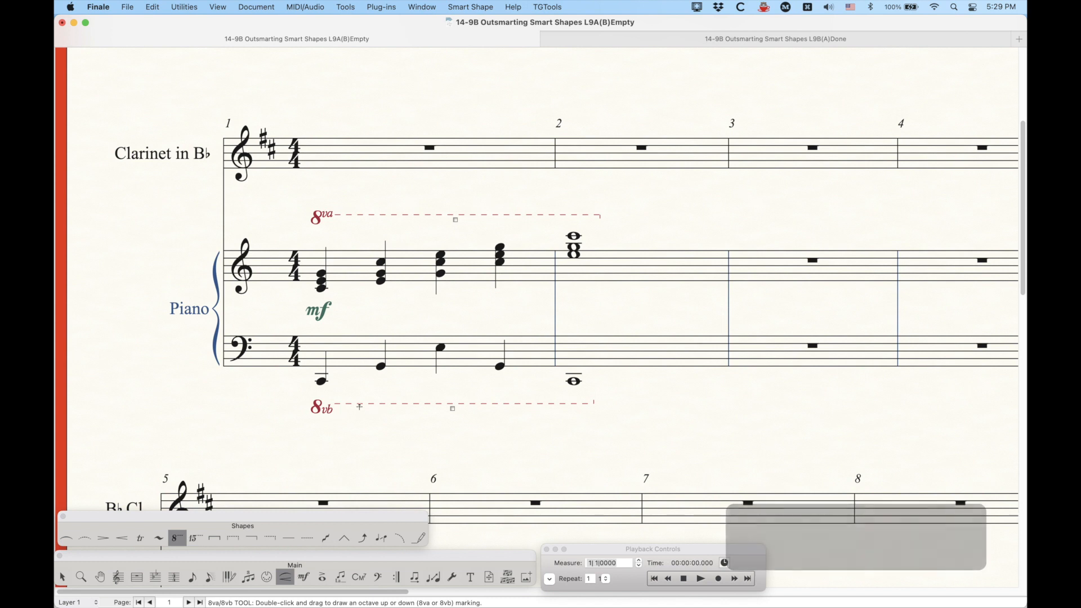
Step: Set the Octave Down symbol to the legacy Ottava bassa vb glyph (U+F678) from Alternates & Extras and confirm
{"action": "scroll", "coordinate": [410, 403], "scroll_direction": "down", "scroll_amount": 1}
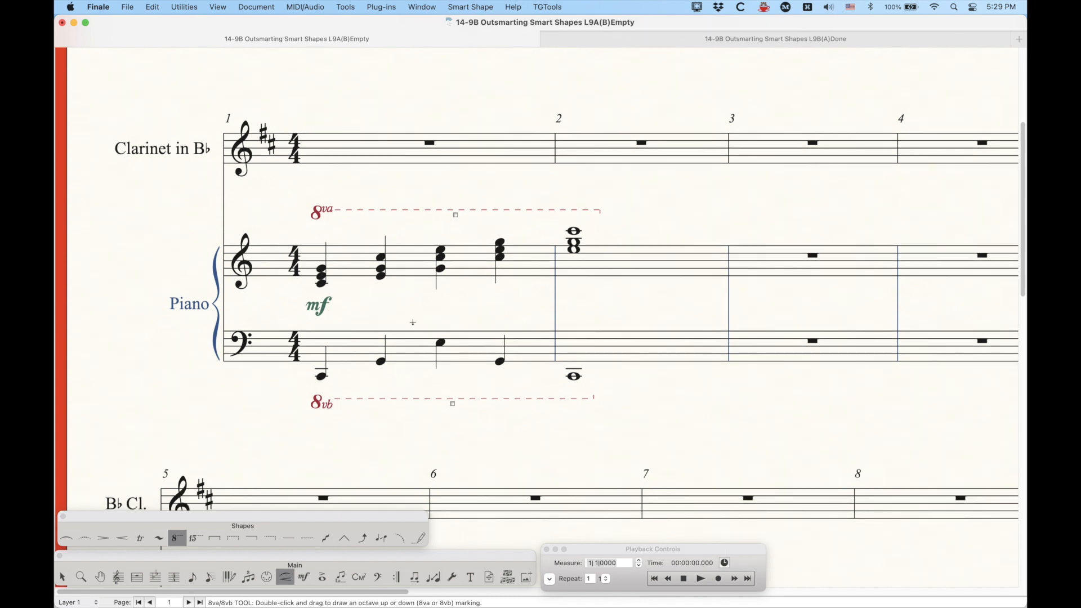
{"action": "left_click", "coordinate": [478, 7]}
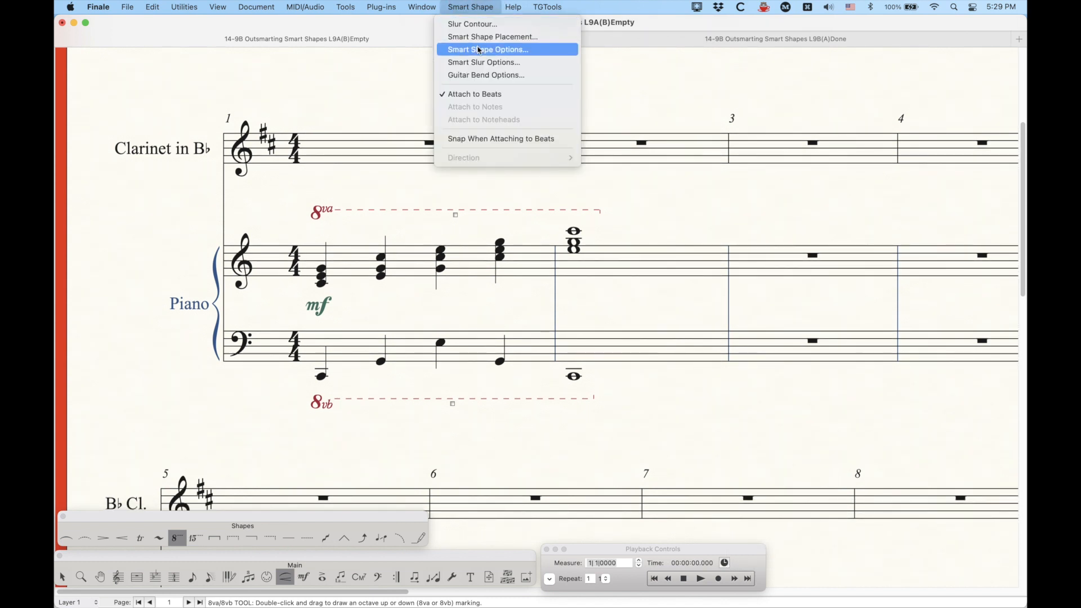
{"action": "left_click", "coordinate": [490, 44]}
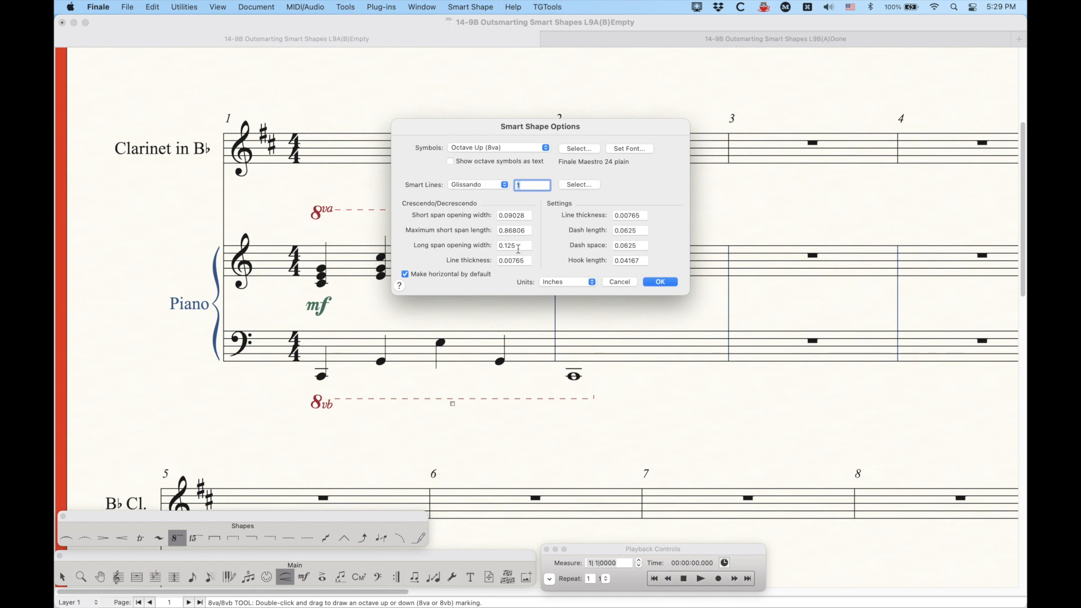
{"action": "left_click", "coordinate": [498, 148]}
{"action": "left_click", "coordinate": [496, 161]}
{"action": "left_click", "coordinate": [580, 149]}
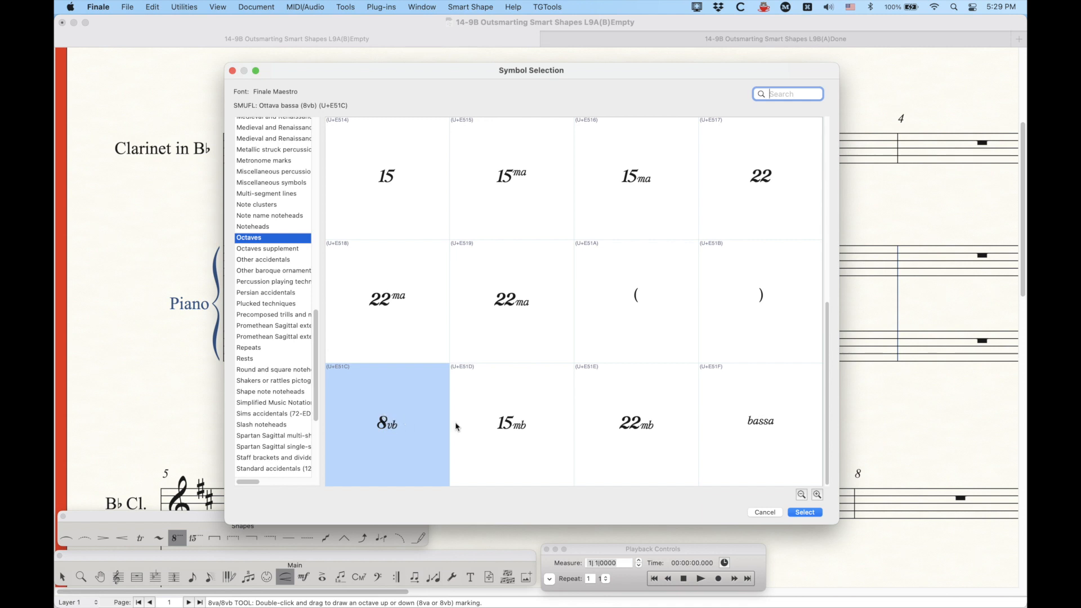
{"action": "scroll", "coordinate": [555, 428], "scroll_direction": "up", "scroll_amount": 2}
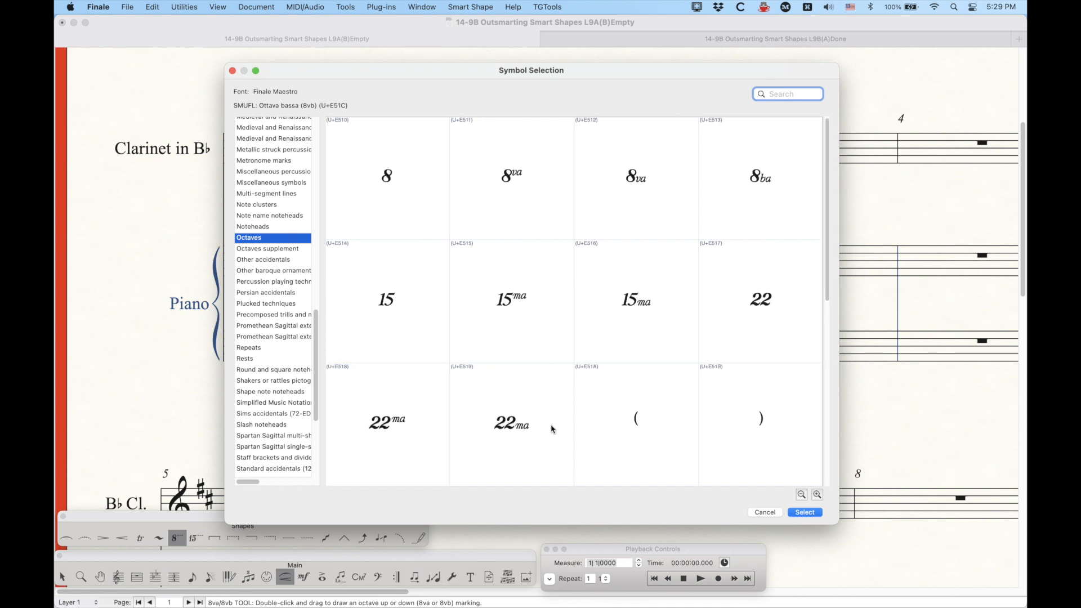
{"action": "scroll", "coordinate": [283, 284], "scroll_direction": "up", "scroll_amount": 15}
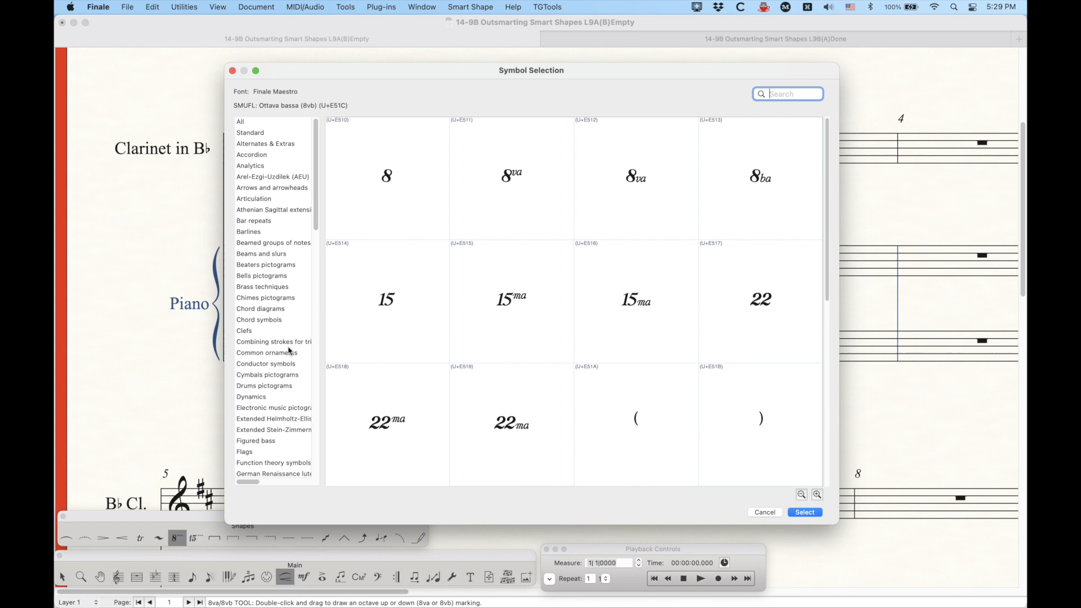
{"action": "left_click", "coordinate": [297, 144]}
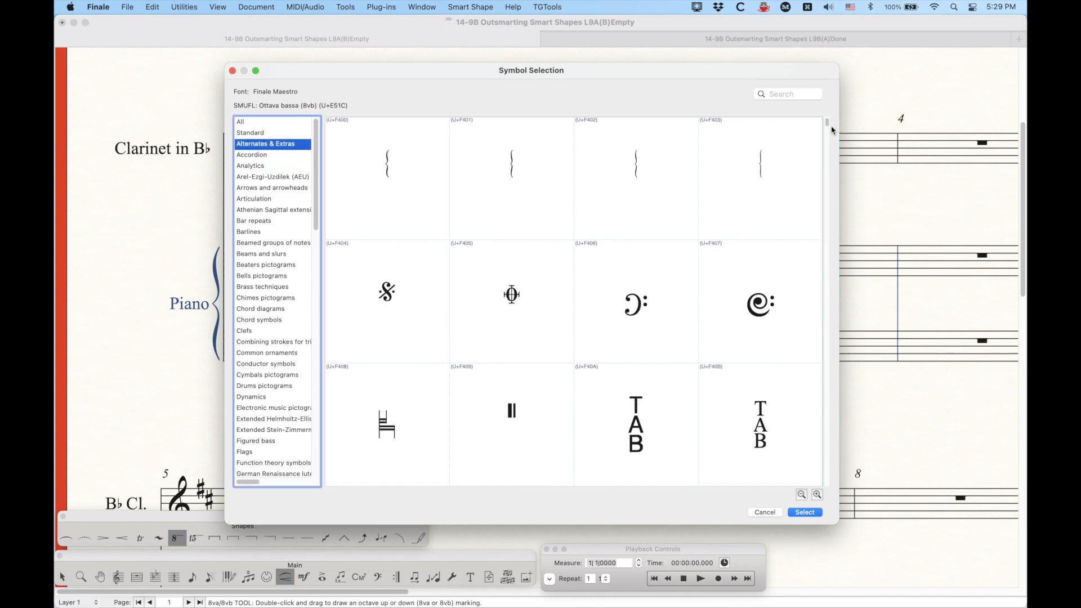
{"action": "left_click_drag", "start_coordinate": [828, 122], "coordinate": [828, 386]}
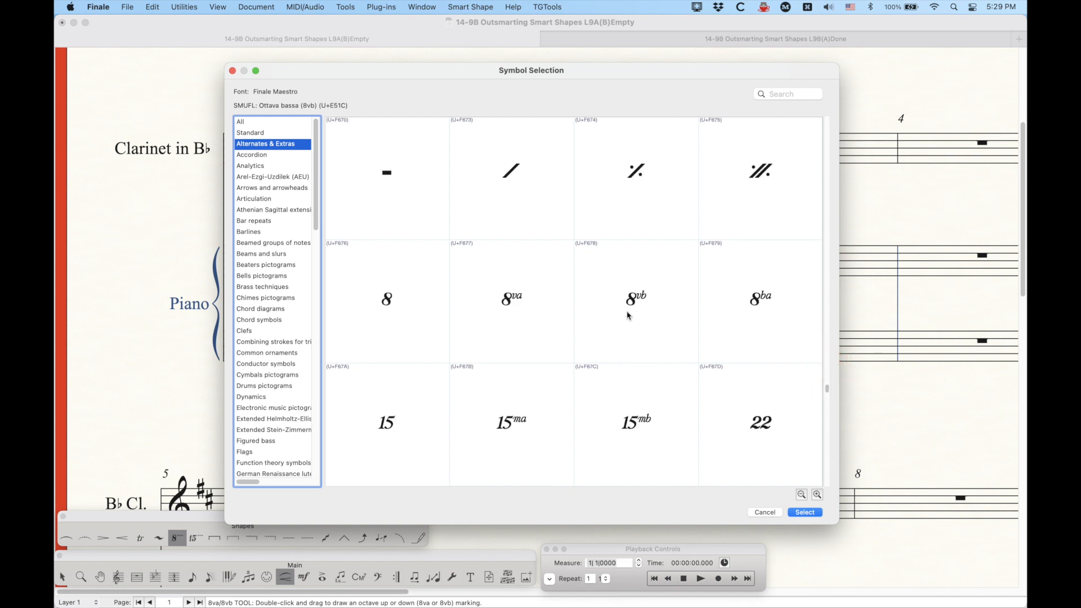
{"action": "left_click", "coordinate": [657, 310]}
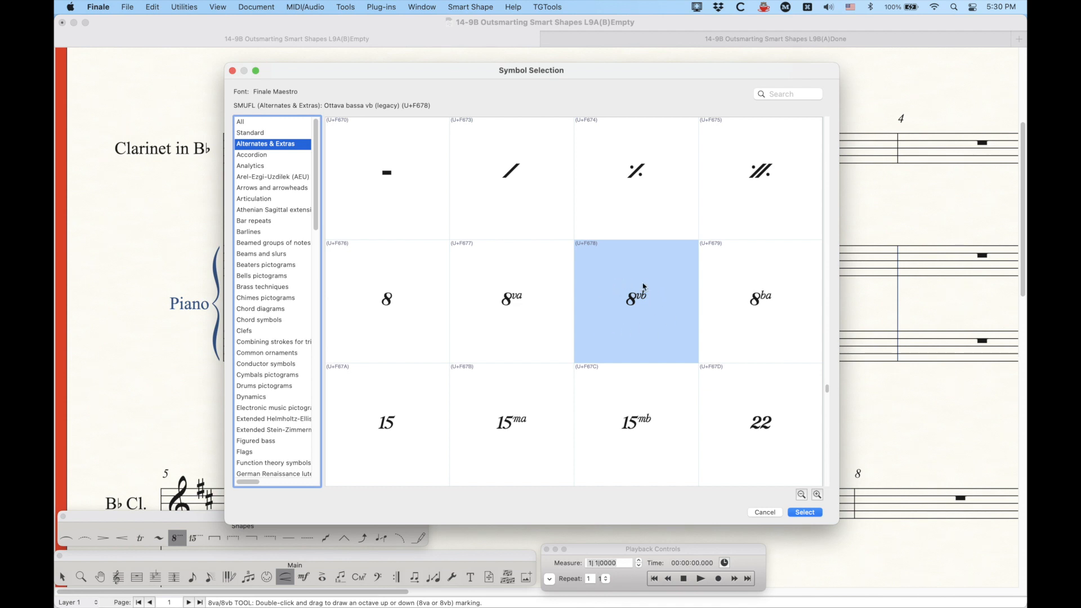
{"action": "left_click", "coordinate": [815, 512]}
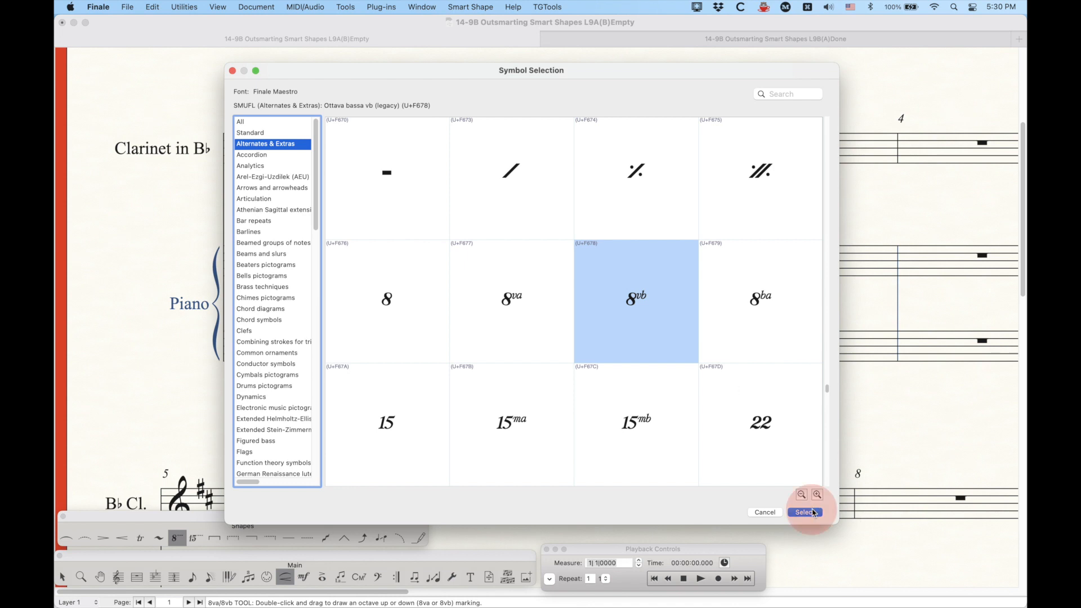
{"action": "left_click", "coordinate": [661, 283]}
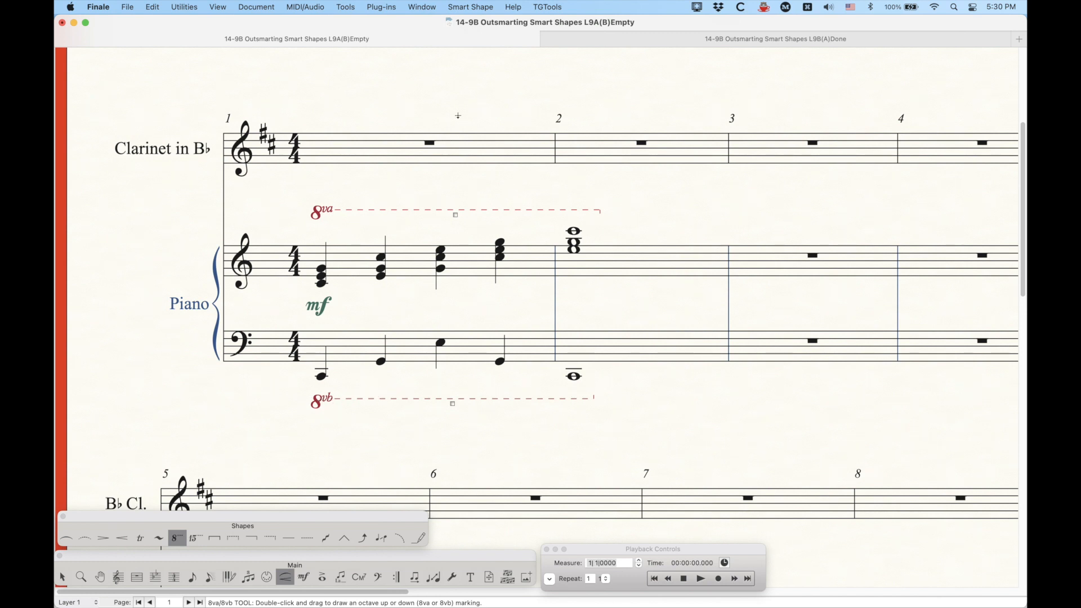
{"action": "left_click", "coordinate": [495, 7]}
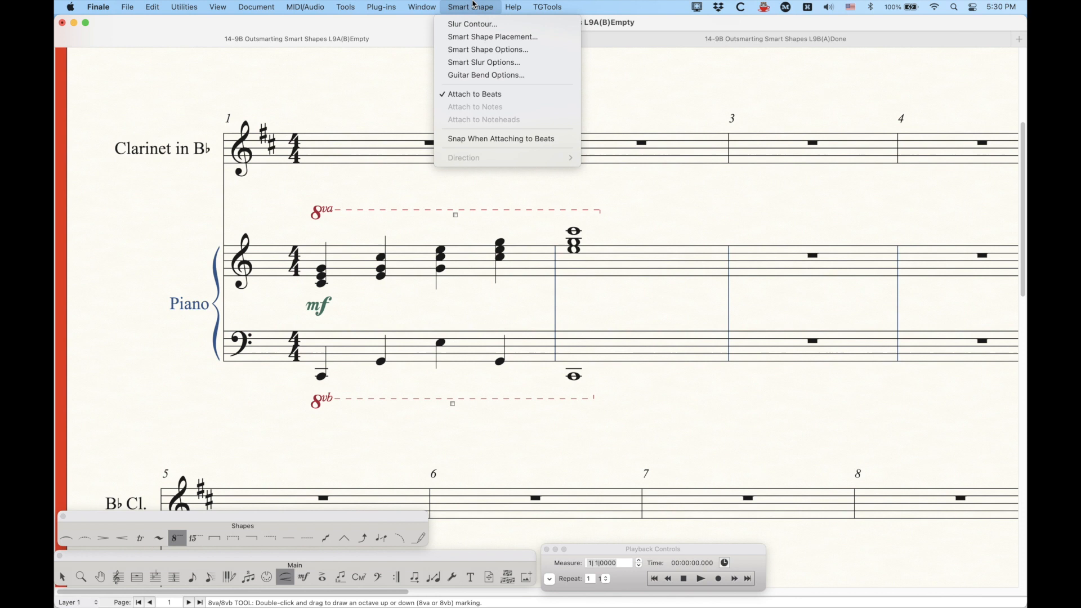
{"action": "left_click", "coordinate": [476, 45]}
{"action": "left_click_drag", "start_coordinate": [581, 125], "coordinate": [821, 170]}
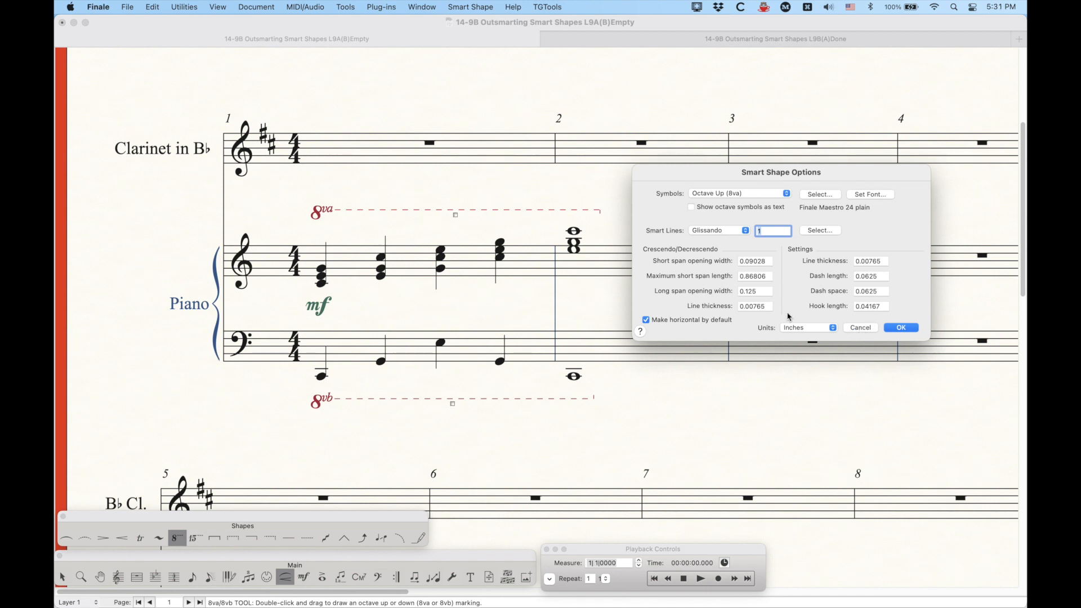
{"action": "left_click", "coordinate": [860, 328]}
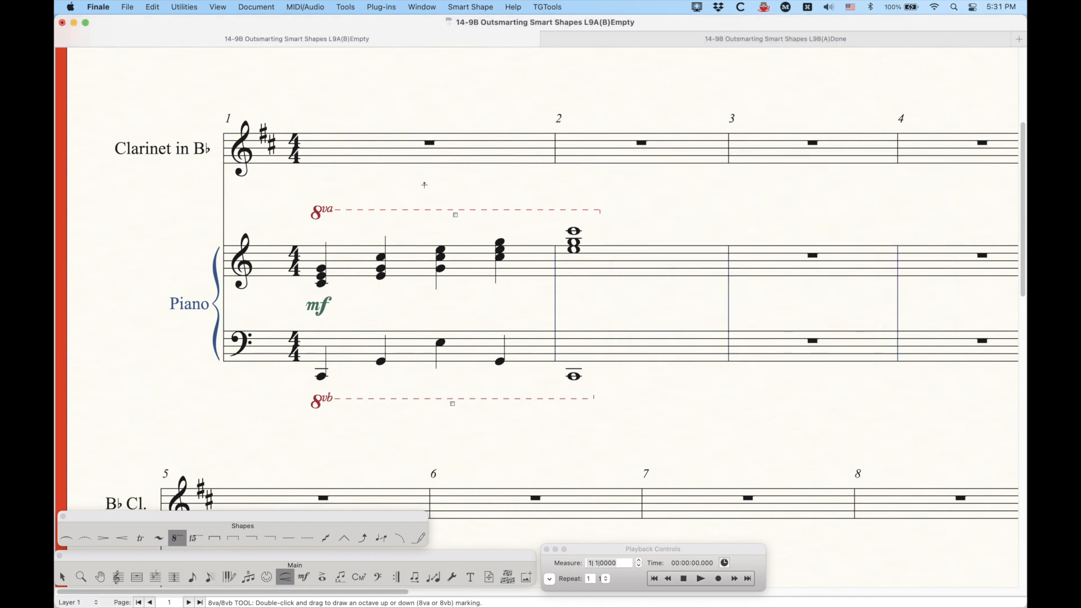
Step: Delete both octave lines on the piano staves and reselect the 8va/8vb tool
{"action": "left_click_drag", "start_coordinate": [425, 185], "coordinate": [501, 438]}
{"action": "key", "text": "BackSpace"}
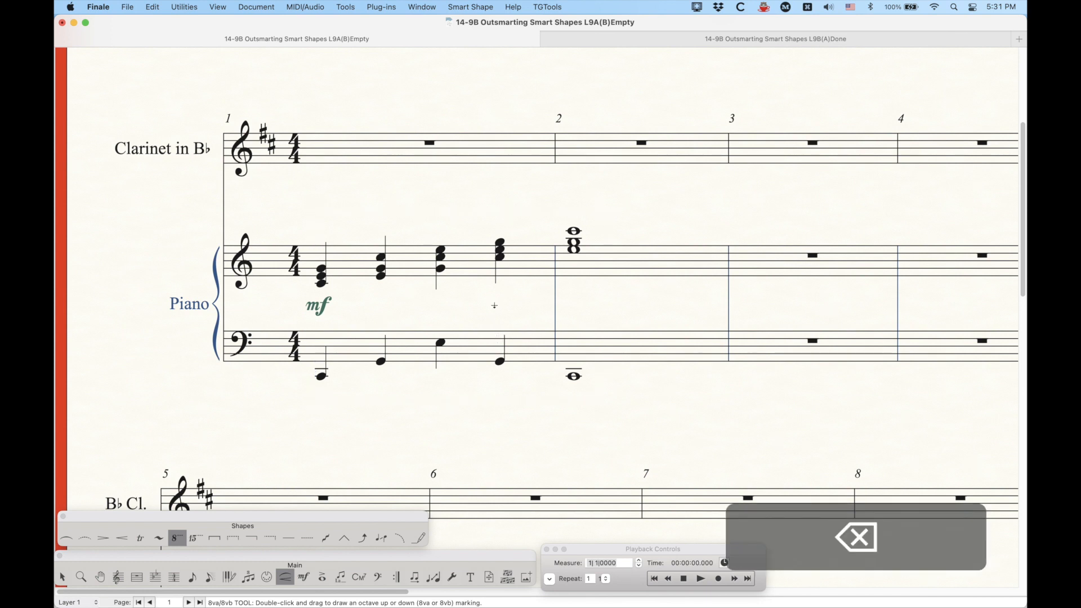
{"action": "left_click", "coordinate": [176, 538]}
{"action": "left_click_drag", "start_coordinate": [238, 524], "coordinate": [236, 525]}
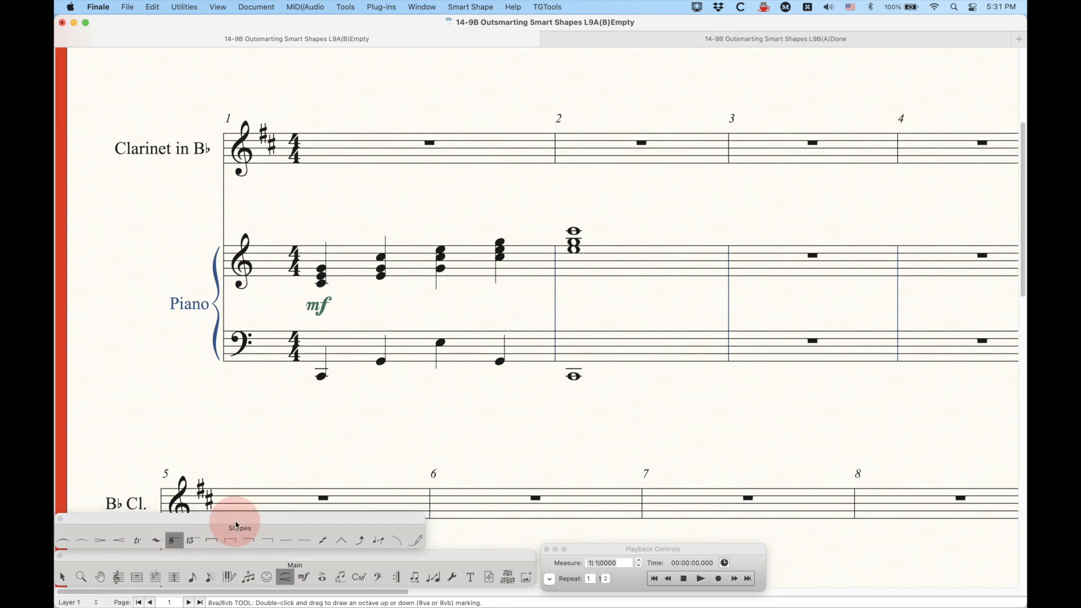
Step: Create a new dashed, horizontal custom smart line and select it for the Custom Line tool
{"action": "left_click", "coordinate": [414, 542], "text": "alt"}
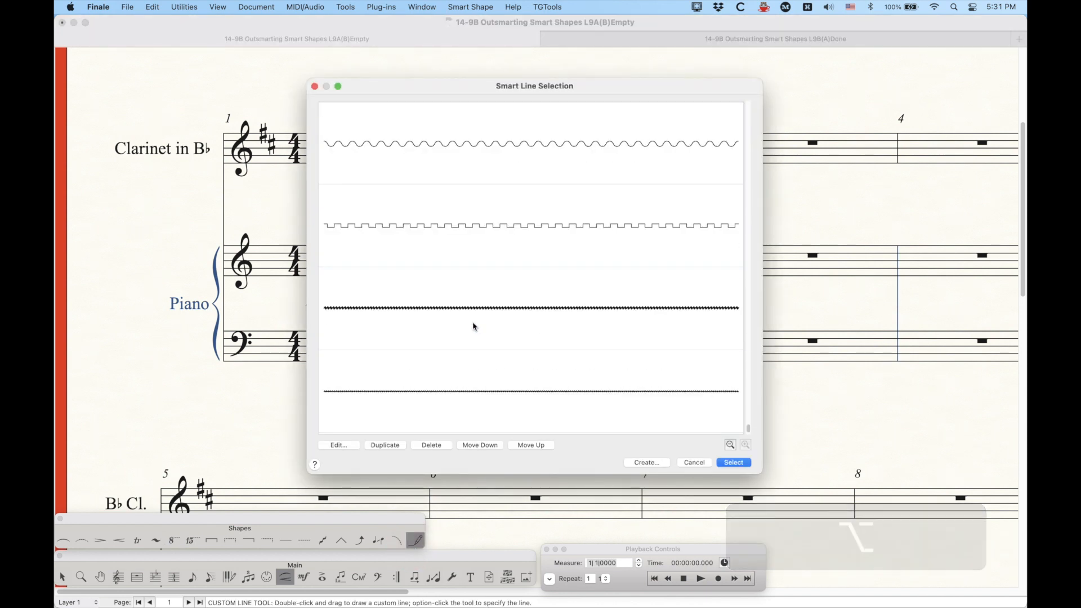
{"action": "left_click", "coordinate": [647, 462]}
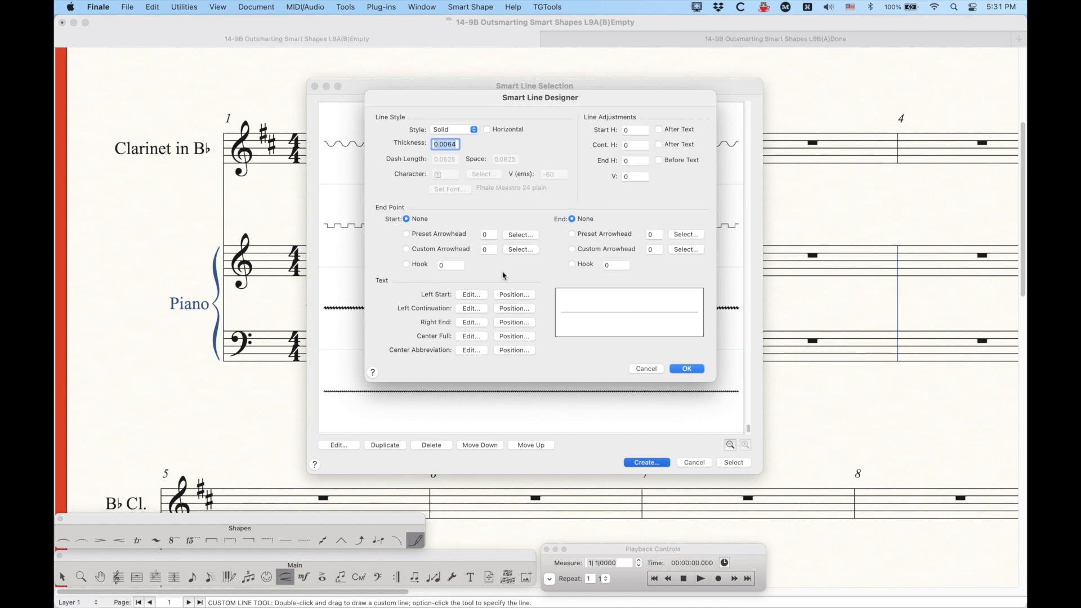
{"action": "left_click", "coordinate": [452, 131]}
{"action": "left_click", "coordinate": [455, 143]}
{"action": "left_click", "coordinate": [487, 129]}
{"action": "left_click", "coordinate": [689, 370]}
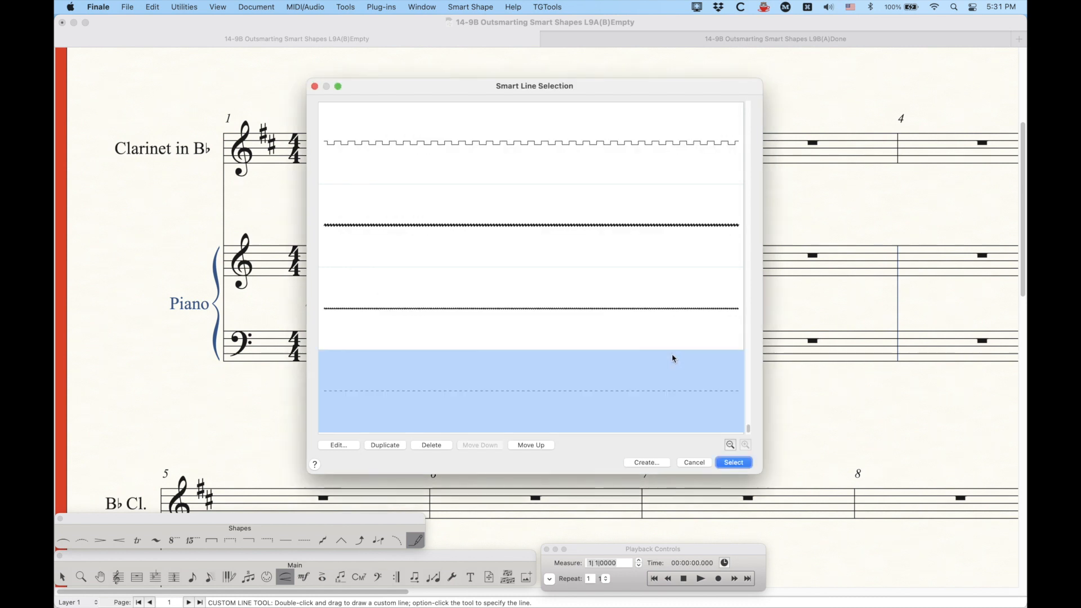
{"action": "left_click", "coordinate": [741, 464]}
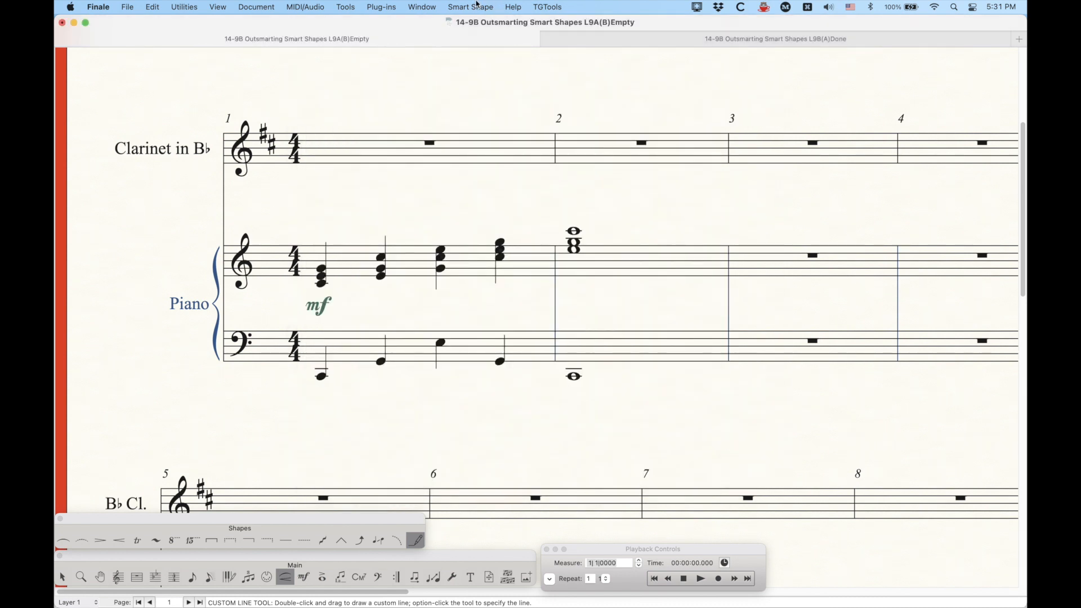
Step: Open Smart Shape Options to check the octave line thickness and hook length, then close it
{"action": "left_click", "coordinate": [471, 7]}
{"action": "left_click", "coordinate": [480, 55]}
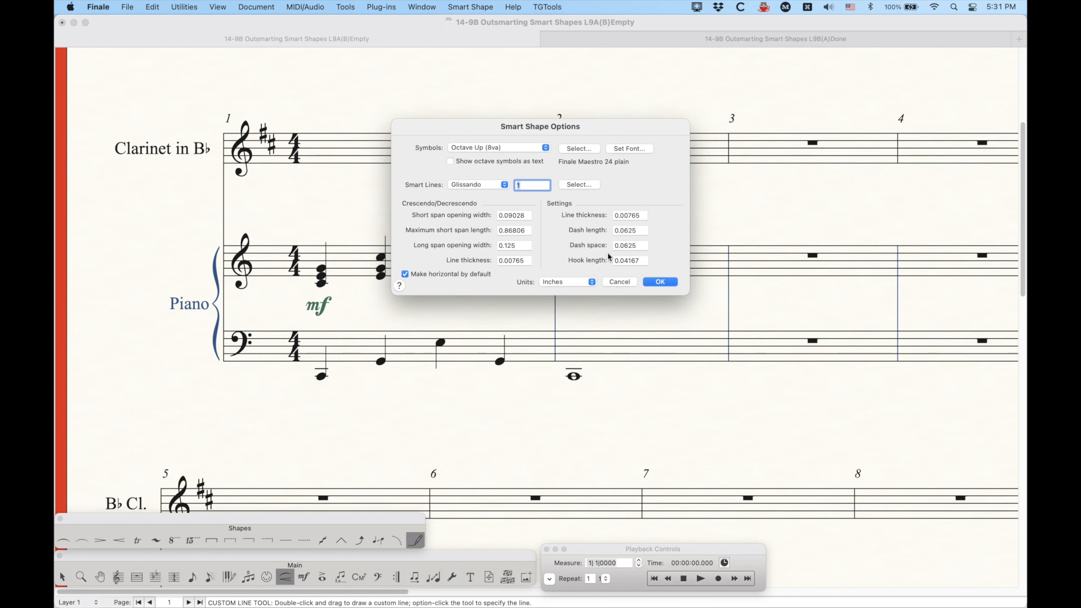
{"action": "left_click", "coordinate": [620, 282]}
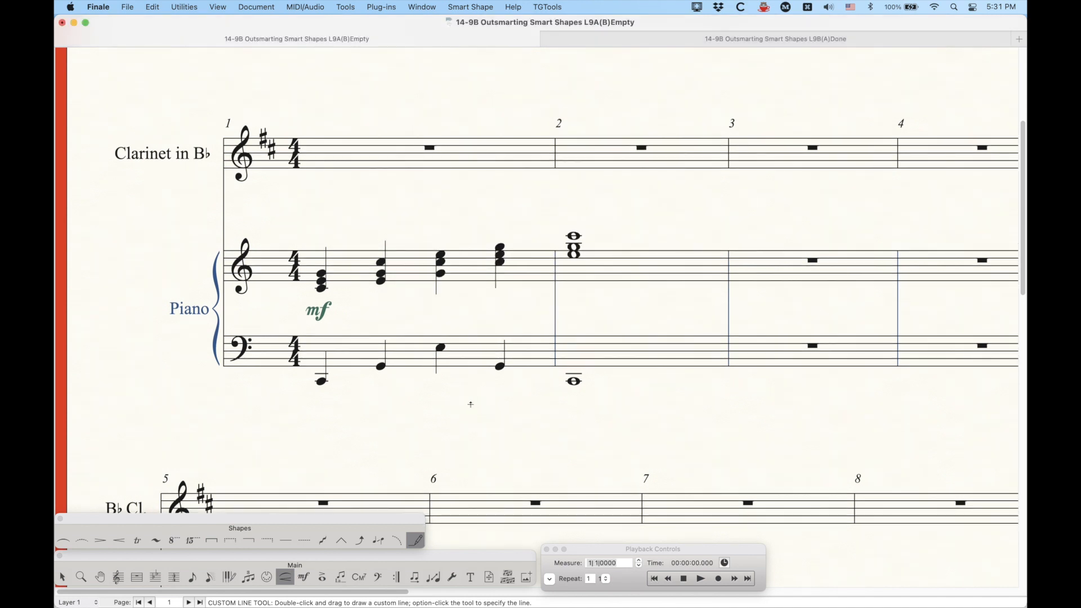
Step: Edit the new dashed custom line and set its thickness to 0.00749
{"action": "left_click", "coordinate": [424, 537], "text": "alt"}
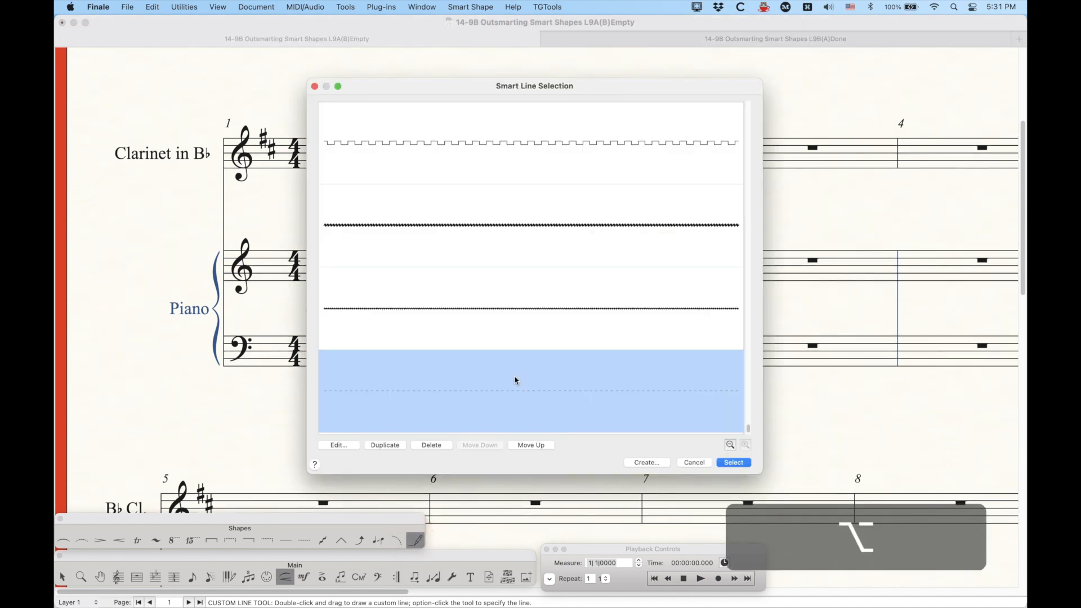
{"action": "left_click", "coordinate": [338, 445]}
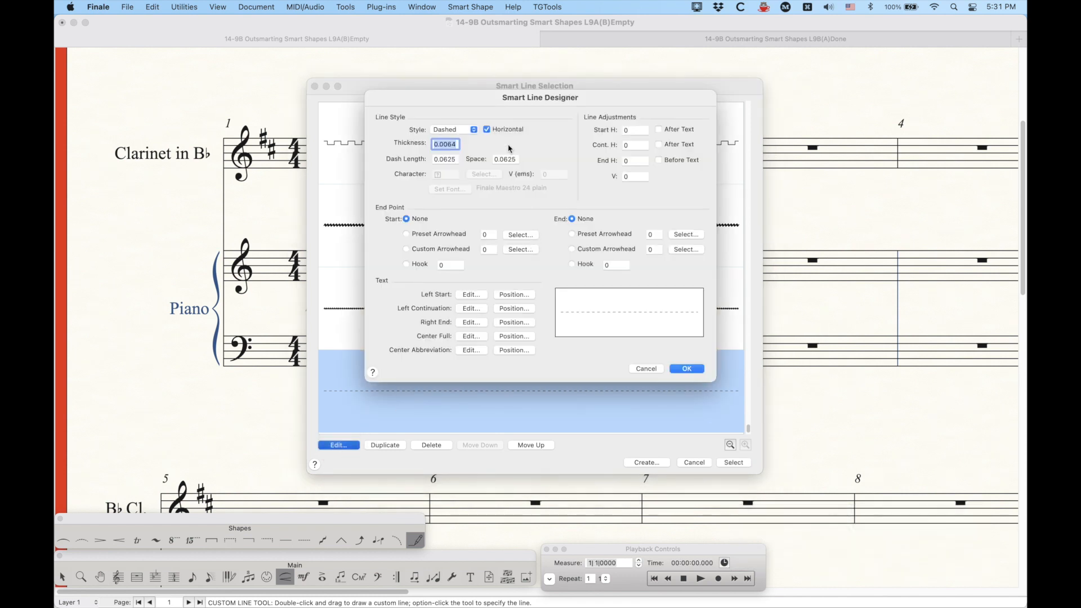
{"action": "left_click", "coordinate": [445, 144]}
{"action": "double_click", "coordinate": [449, 144]}
{"action": "type", "text": "749"}
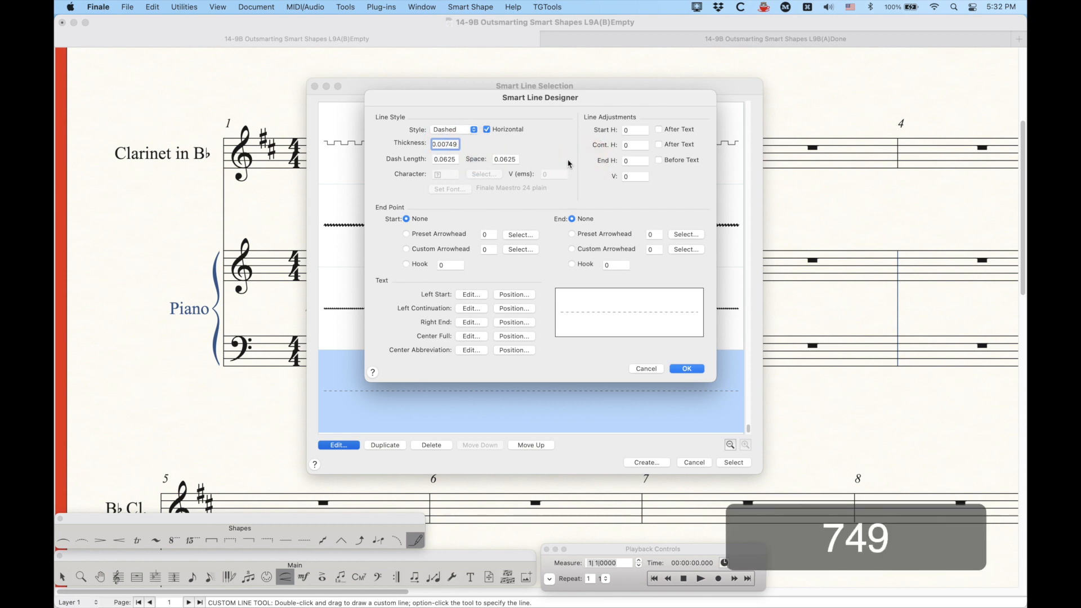
{"action": "left_click", "coordinate": [438, 159]}
{"action": "left_click", "coordinate": [508, 160]}
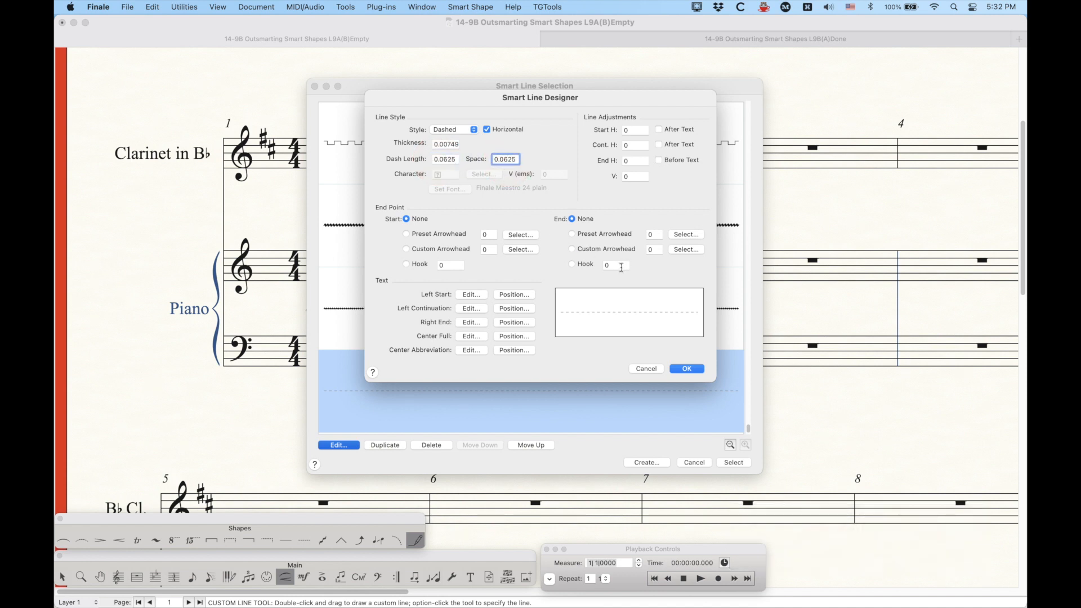
Step: Give the dashed line an end hook of -0.0416
{"action": "left_click", "coordinate": [620, 265]}
{"action": "type", "text": "-"}
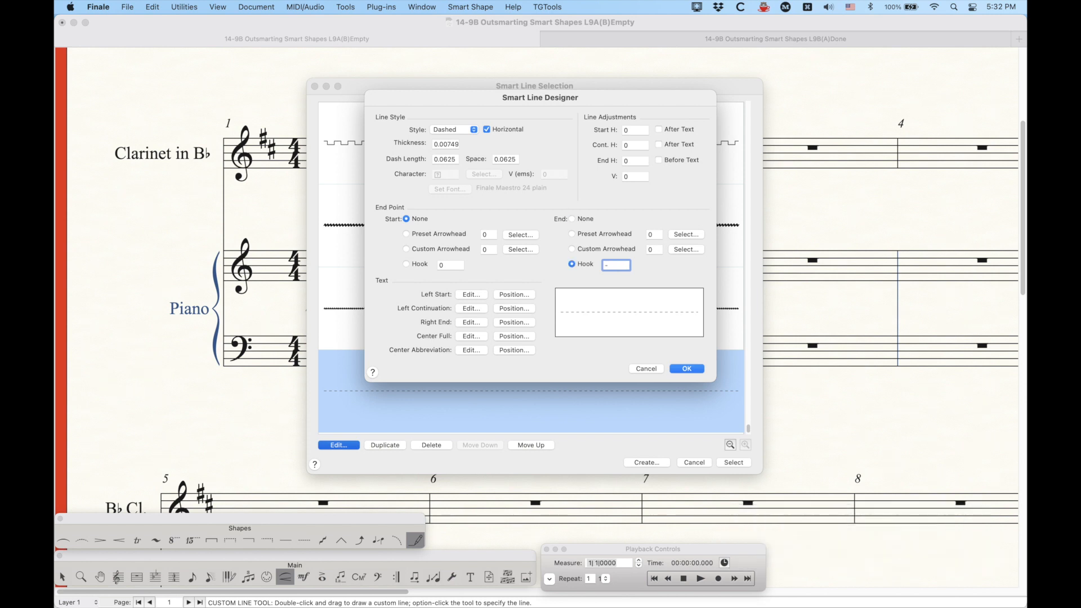
{"action": "type", "text": ".04156"}
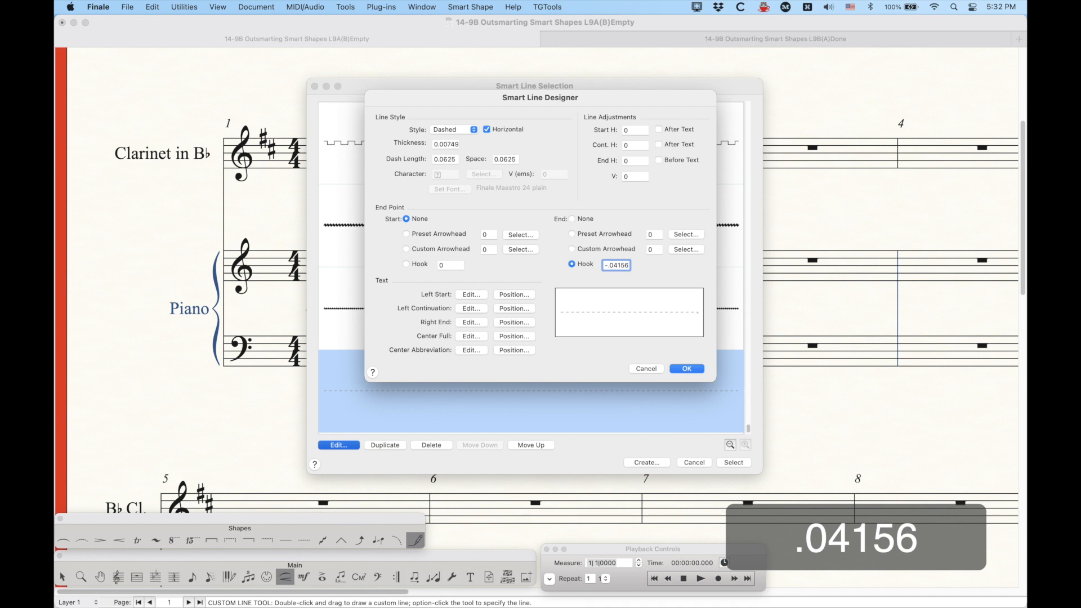
{"action": "key", "text": "BackSpace"}
{"action": "key", "text": "BackSpace"}
{"action": "type", "text": "6"}
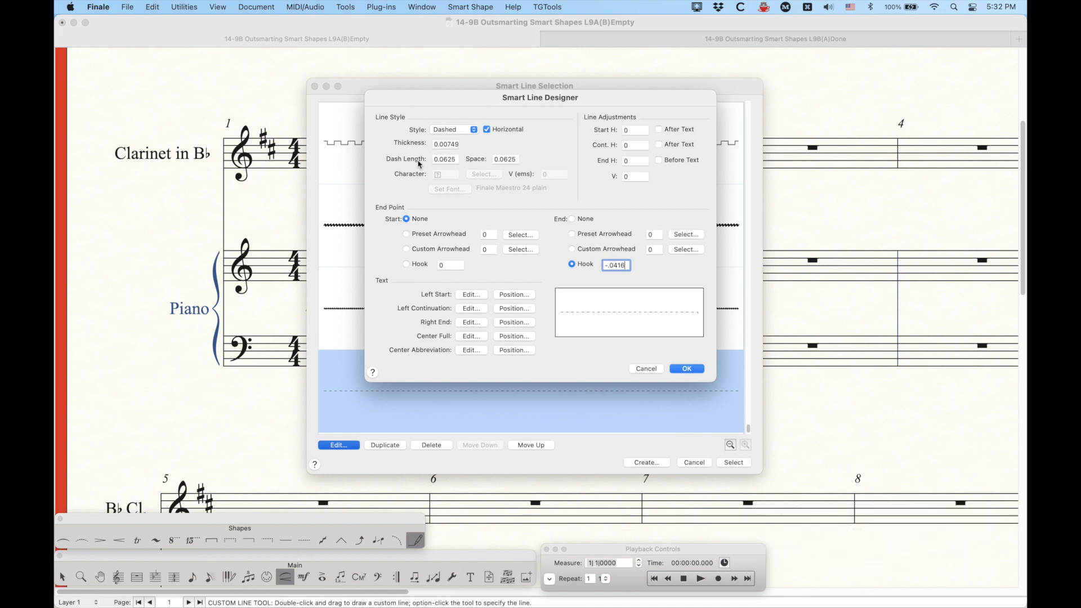
Step: Open the Left Start text and set its font to the default music font (Finale Maestro) at 24 pt
{"action": "left_click", "coordinate": [470, 296]}
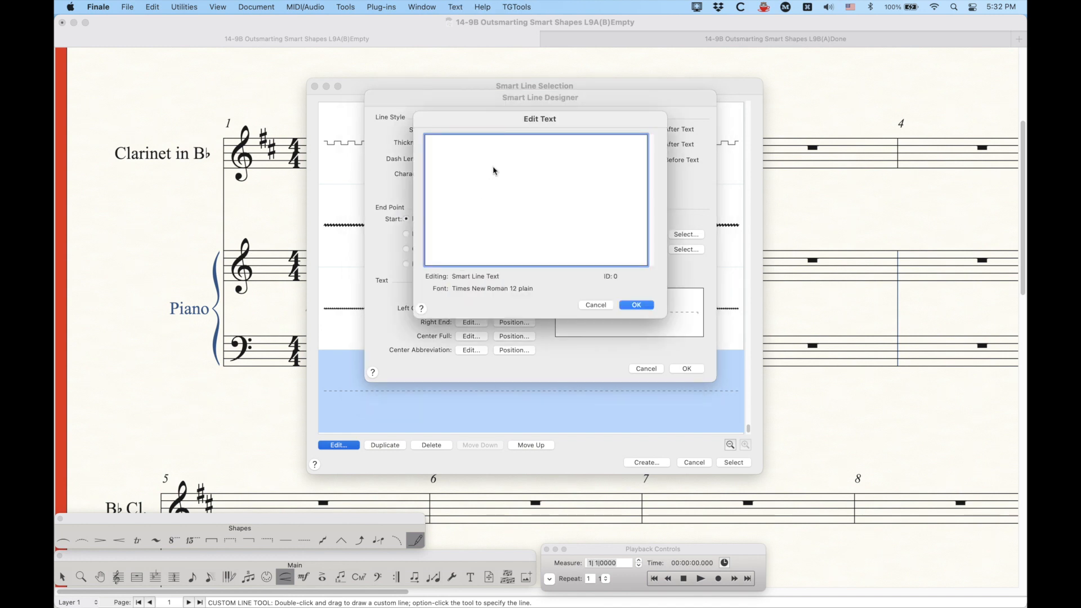
{"action": "left_click", "coordinate": [453, 7]}
{"action": "mouse_move", "coordinate": [479, 23]}
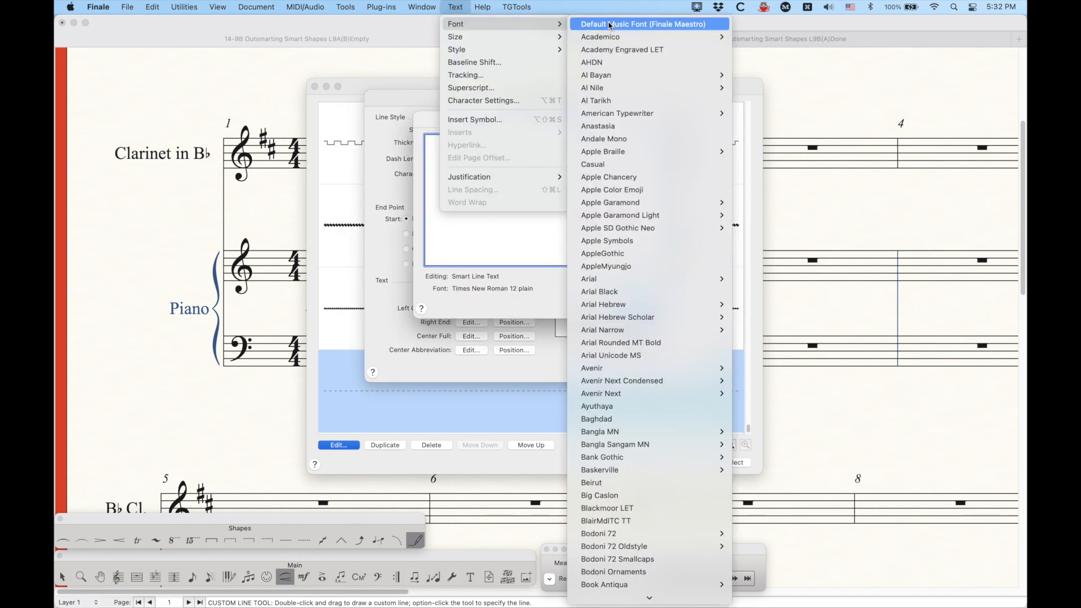
{"action": "left_click", "coordinate": [610, 25]}
{"action": "left_click", "coordinate": [456, 7]}
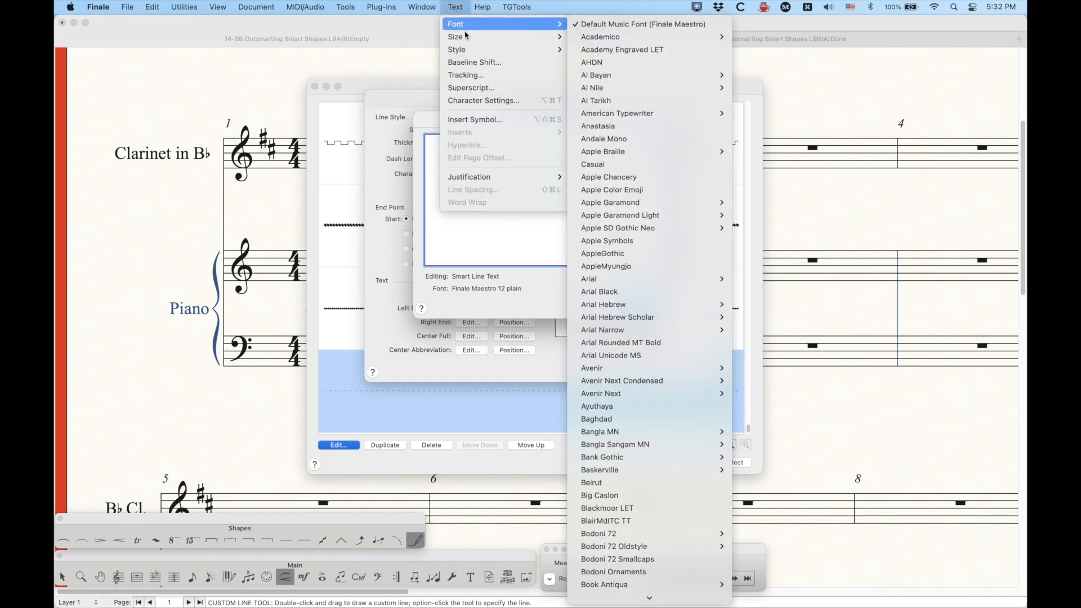
{"action": "mouse_move", "coordinate": [479, 36]}
{"action": "left_click", "coordinate": [592, 141]}
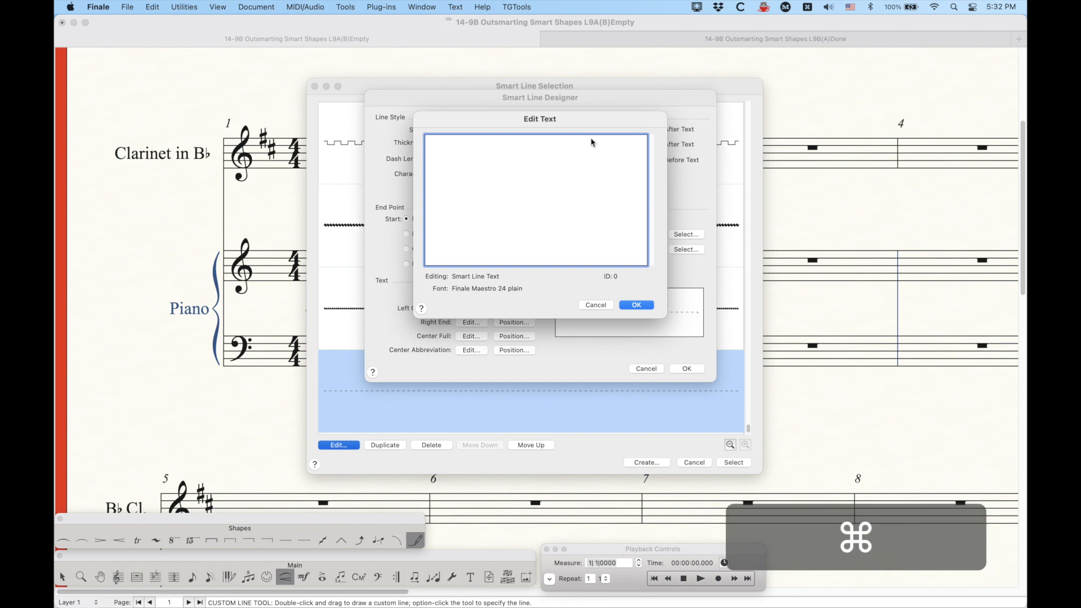
Step: Insert the 22ma glyph (U+E518) from the Octaves category as the Left Start text and confirm
{"action": "key", "text": "cmd+alt+shift+s"}
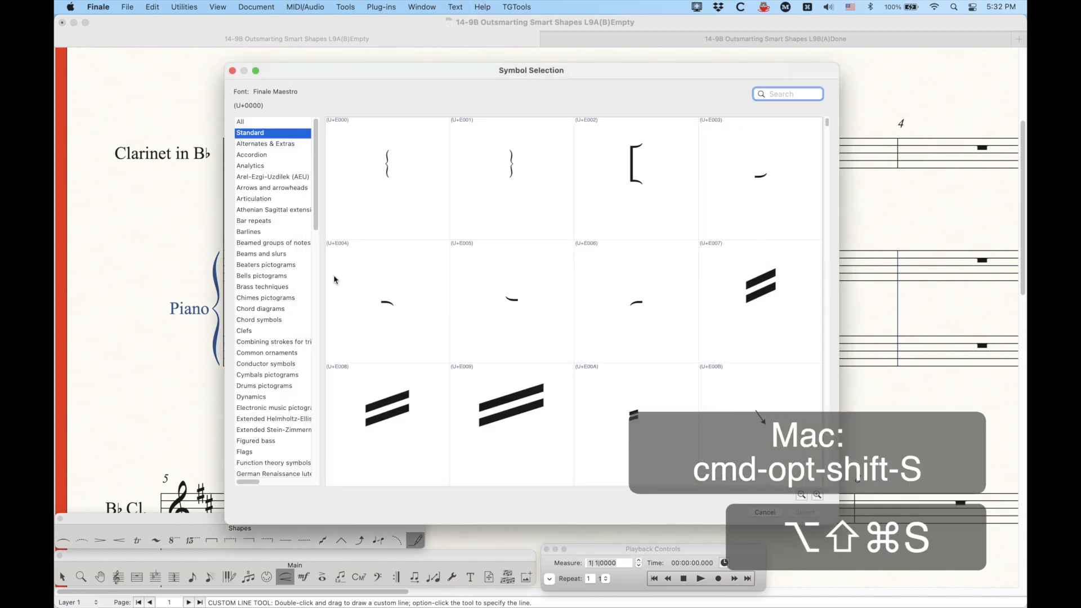
{"action": "scroll", "coordinate": [260, 338], "scroll_direction": "down", "scroll_amount": 9}
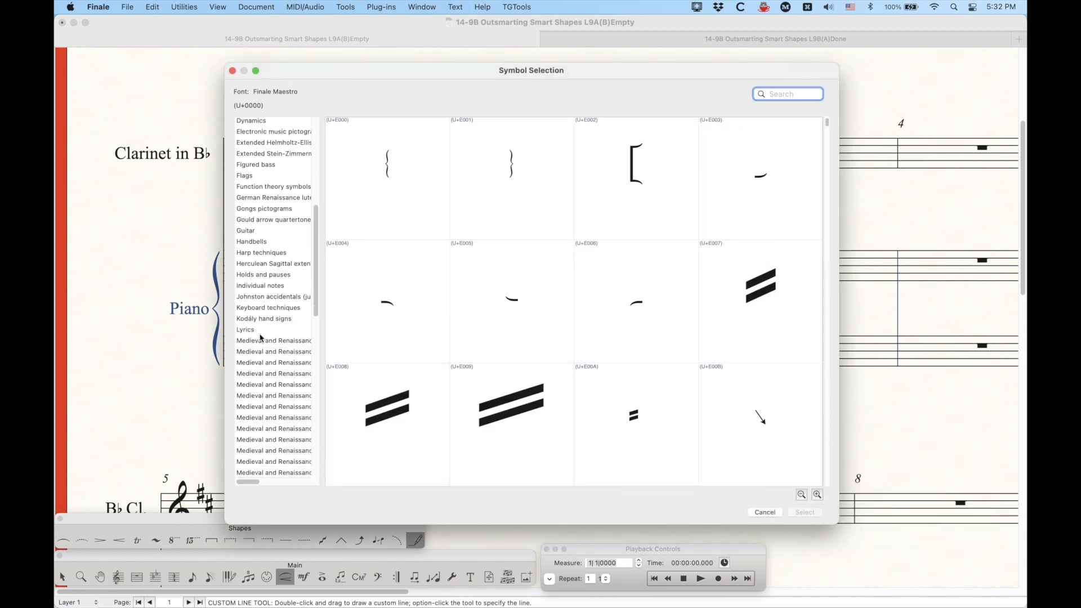
{"action": "left_click", "coordinate": [261, 397]}
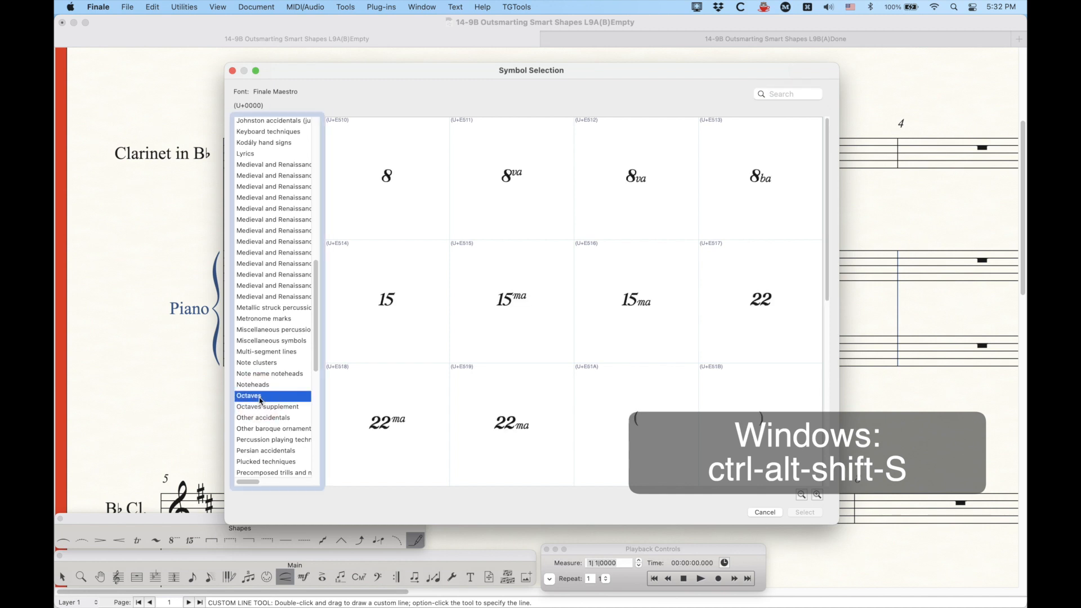
{"action": "left_click", "coordinate": [393, 423]}
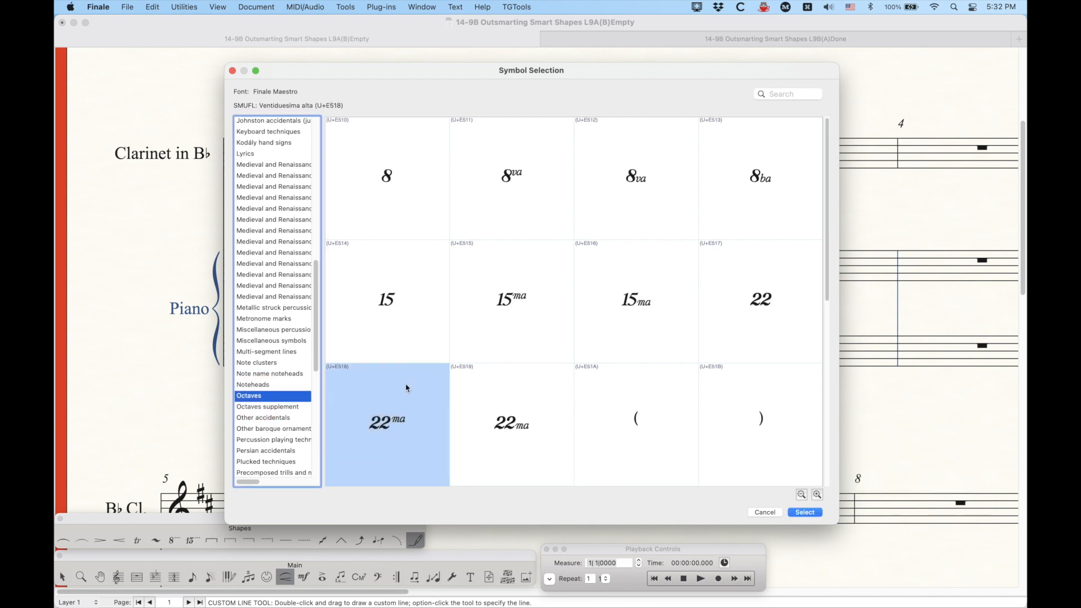
{"action": "left_click", "coordinate": [804, 512]}
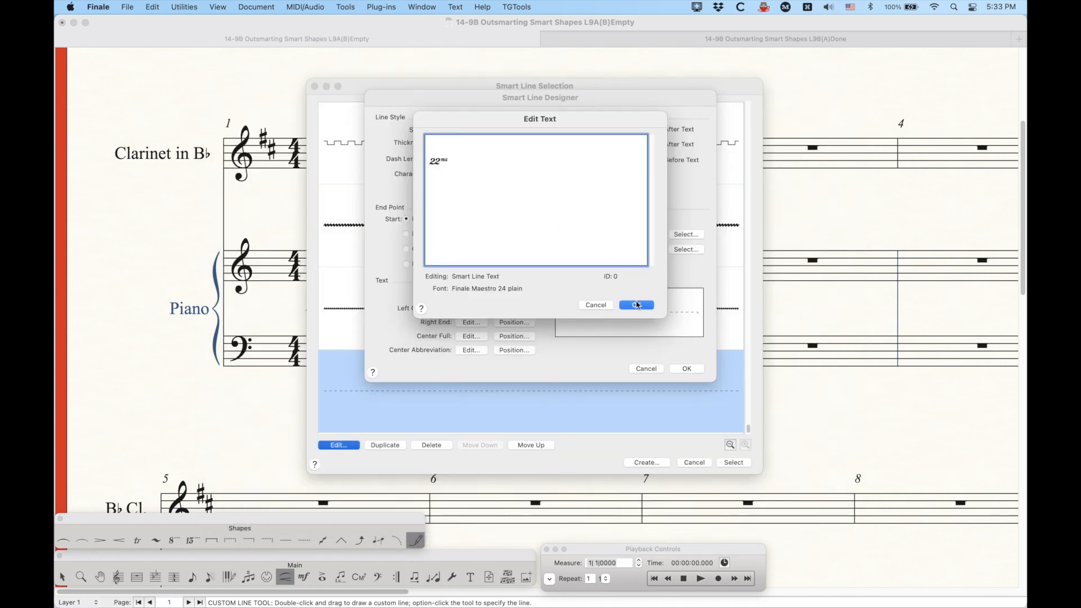
{"action": "left_click", "coordinate": [637, 305]}
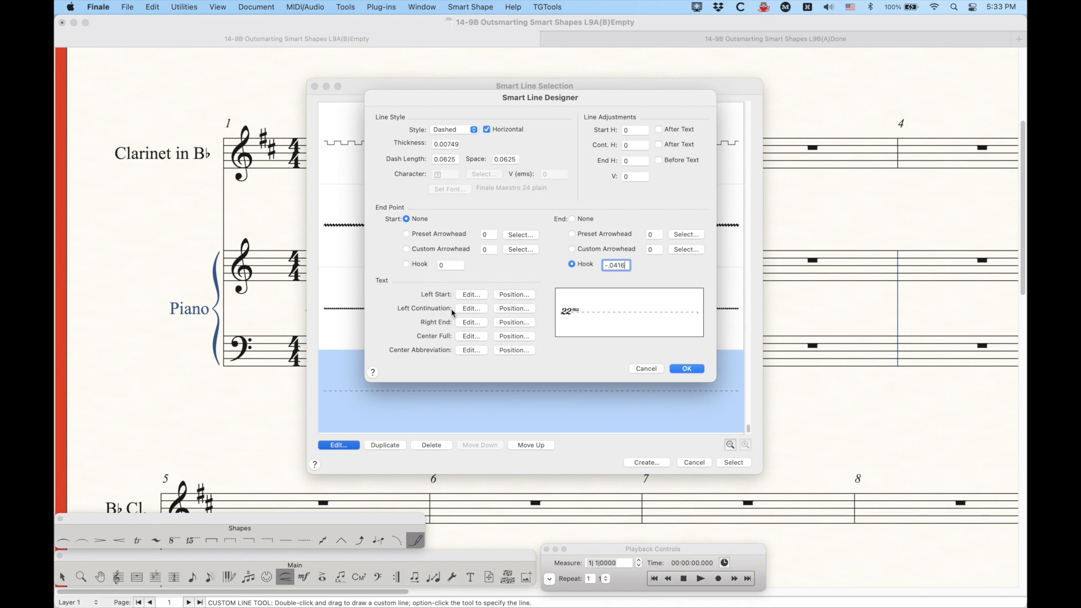
Step: Open the Left Continuation text and set its font to the default music font (Finale Maestro) at 24 pt
{"action": "left_click", "coordinate": [471, 308]}
{"action": "left_click", "coordinate": [455, 6]}
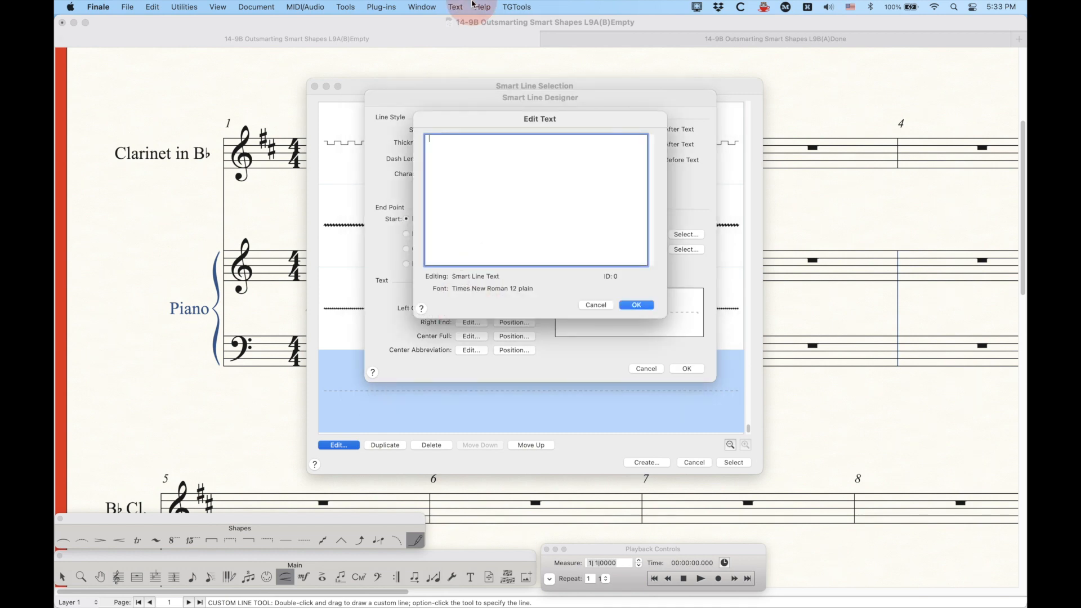
{"action": "mouse_move", "coordinate": [540, 23]}
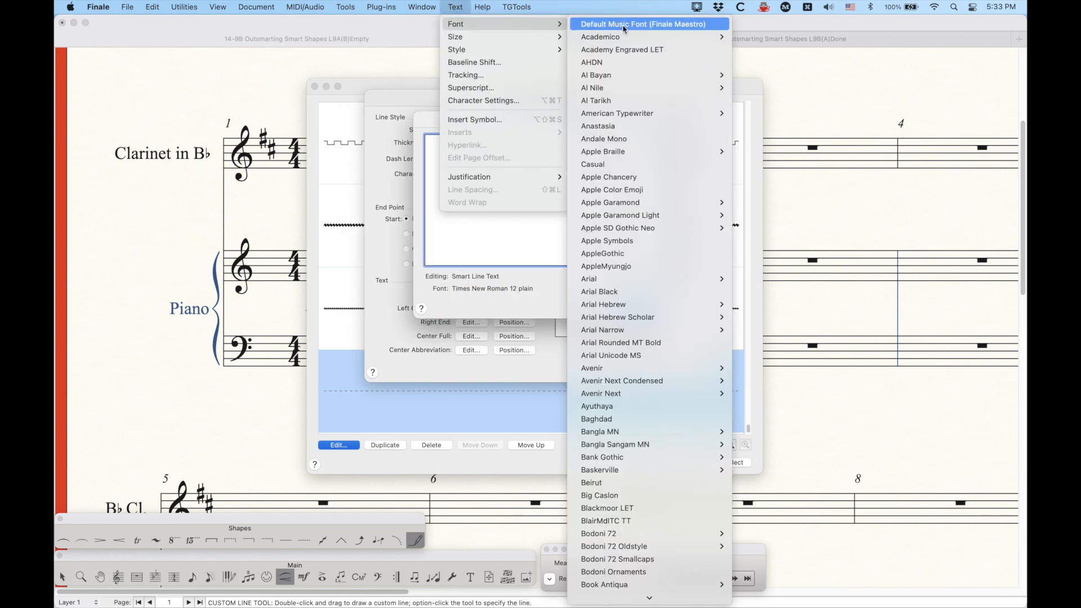
{"action": "left_click", "coordinate": [625, 25]}
{"action": "left_click", "coordinate": [458, 7]}
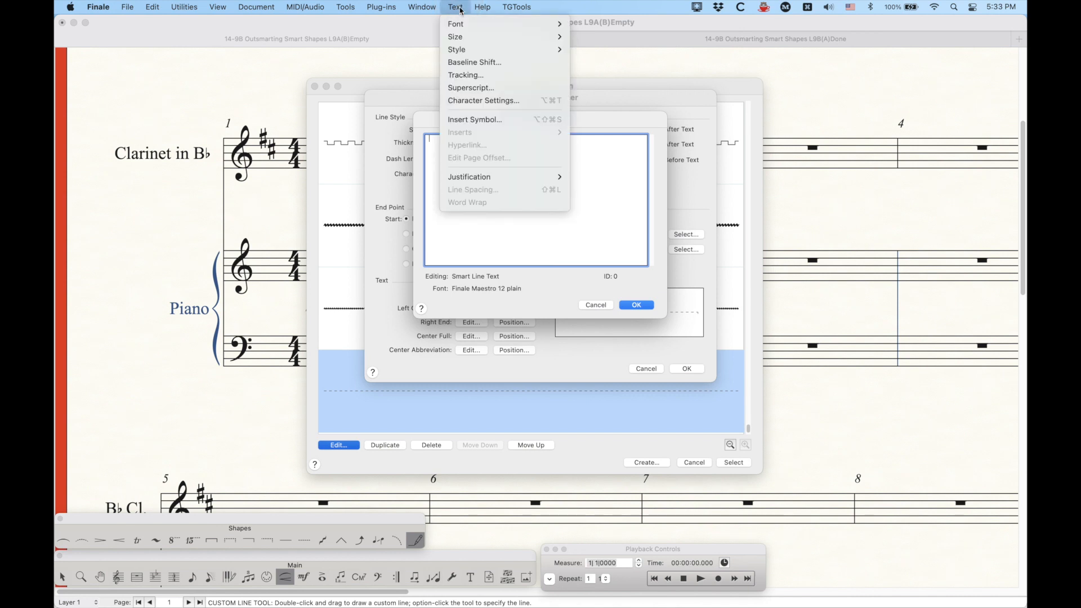
{"action": "mouse_move", "coordinate": [468, 37]}
{"action": "left_click", "coordinate": [634, 138]}
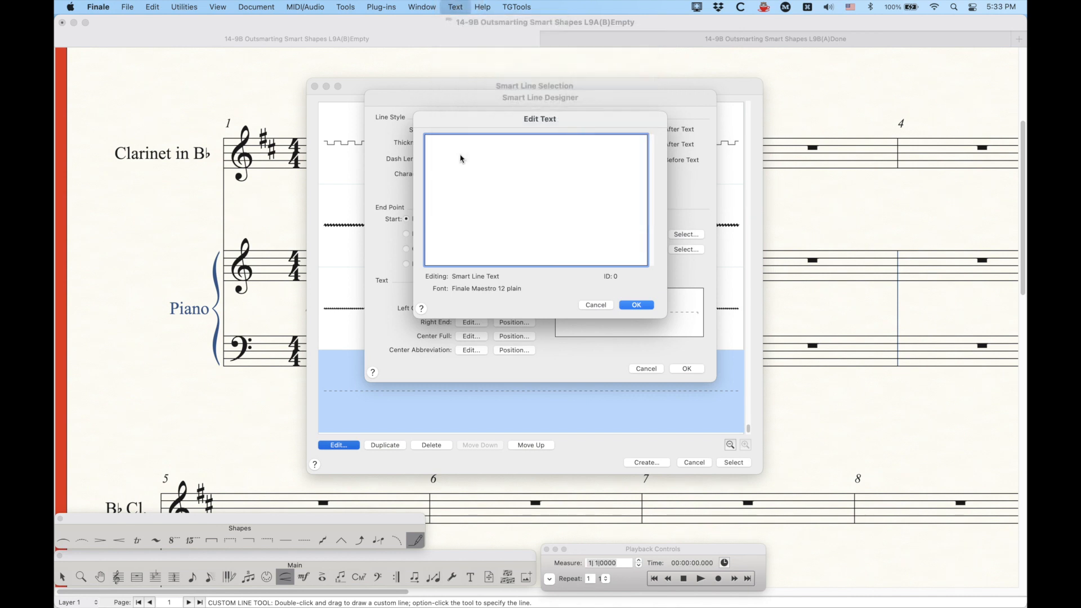
Step: Insert the left parenthesis for octave signs (U+E51A) into the Left Continuation text
{"action": "key", "text": "alt+shift+super+s"}
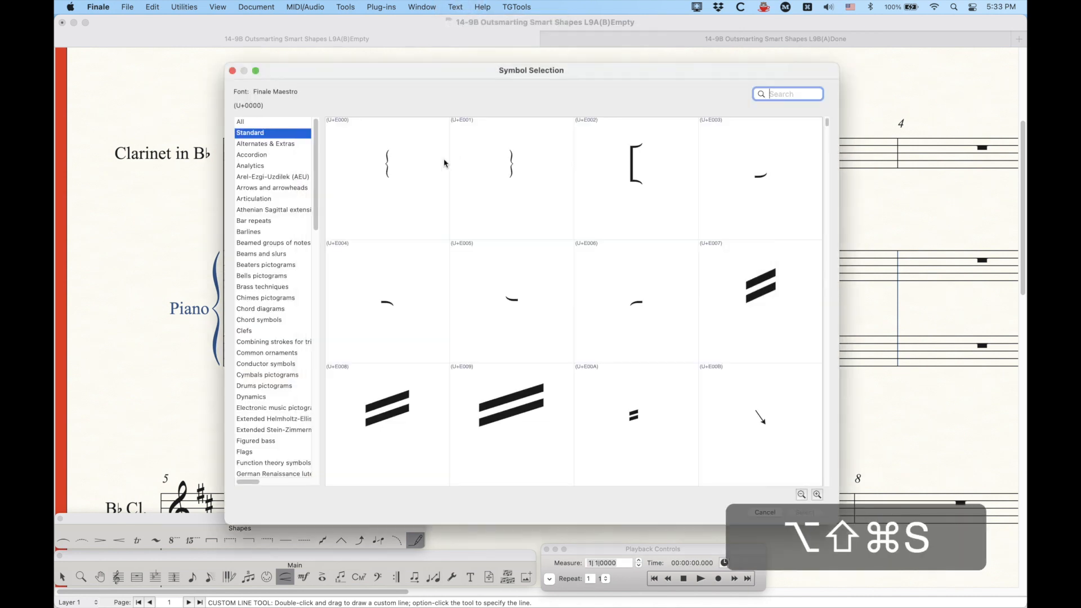
{"action": "scroll", "coordinate": [274, 354], "scroll_direction": "down", "scroll_amount": 10}
{"action": "scroll", "coordinate": [274, 355], "scroll_direction": "down", "scroll_amount": 10}
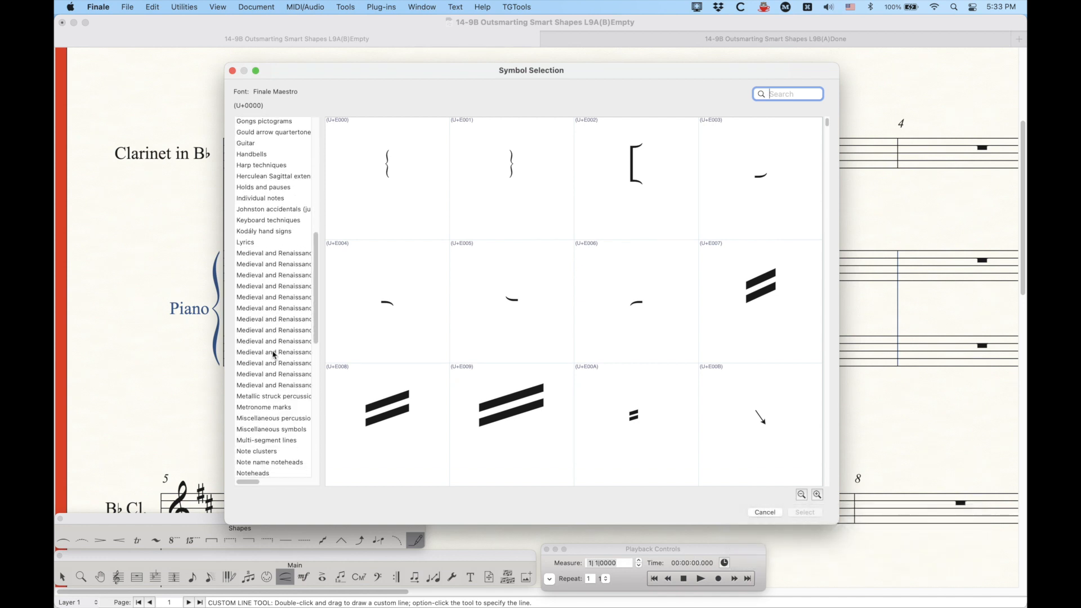
{"action": "left_click", "coordinate": [262, 273]}
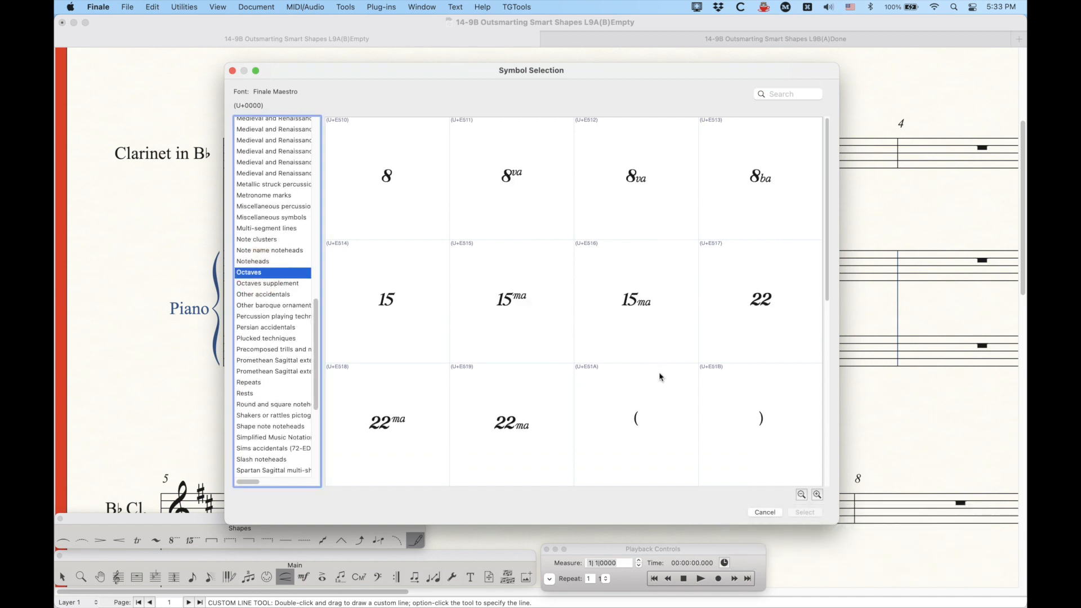
{"action": "left_click", "coordinate": [643, 423]}
{"action": "key", "text": "Return"}
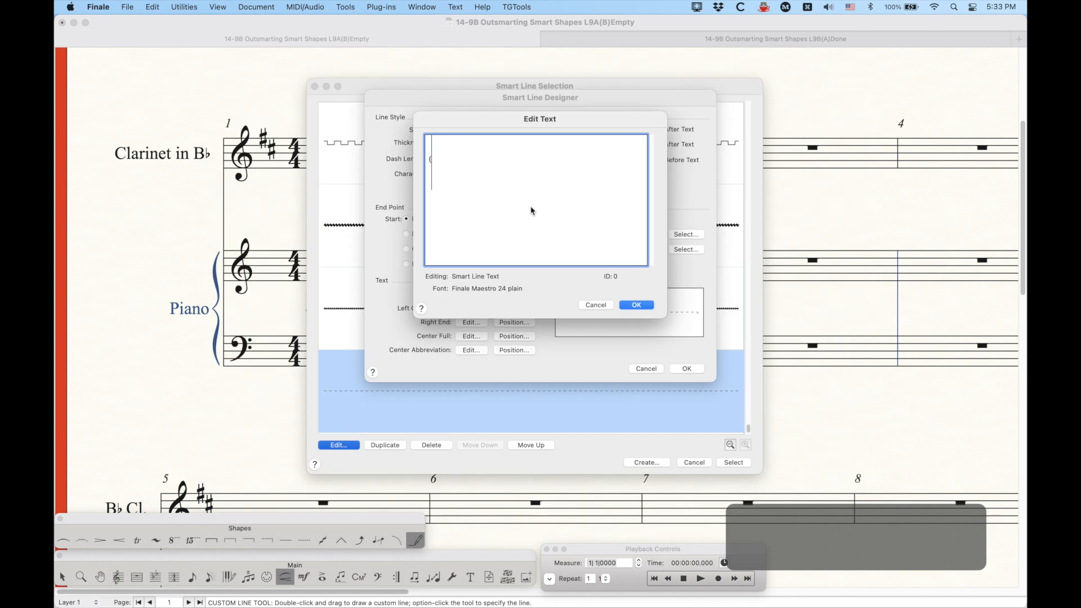
Step: Append the 22ma glyph (U+E518) after the left parenthesis in the Left Continuation text
{"action": "key", "text": "shift+Left"}
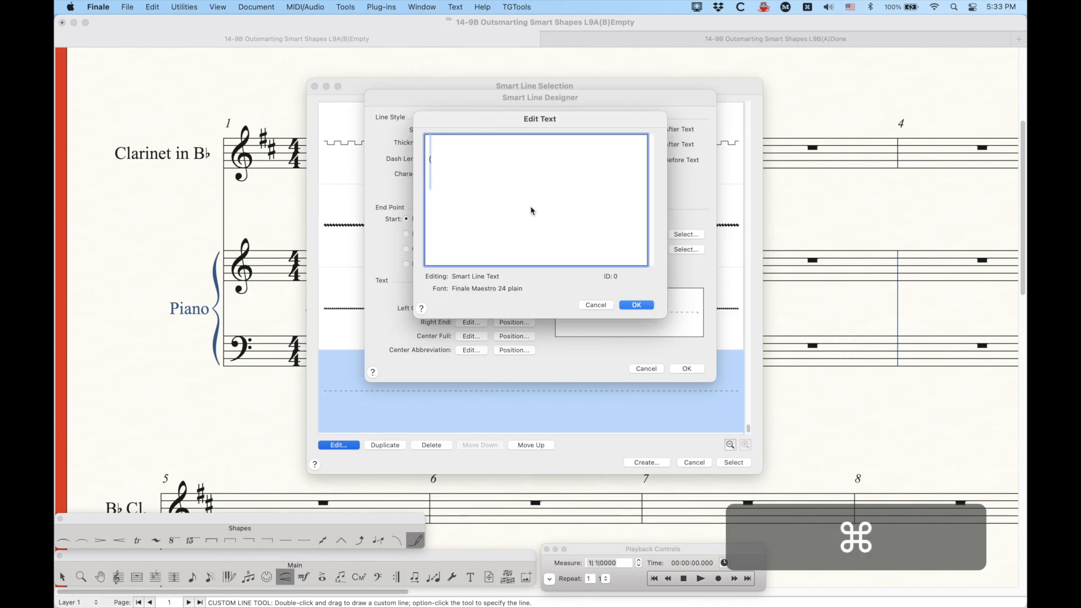
{"action": "key", "text": "cmd+c"}
{"action": "key", "text": "Right"}
{"action": "key", "text": "cmd+v"}
{"action": "key", "text": "shift+Left"}
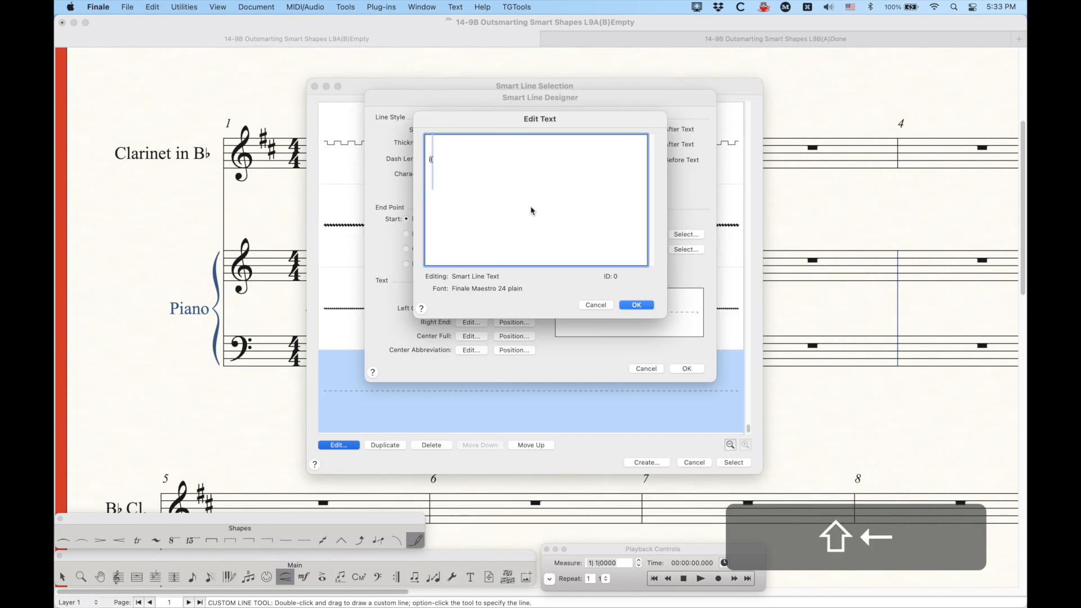
{"action": "key", "text": "alt+shift+super+s"}
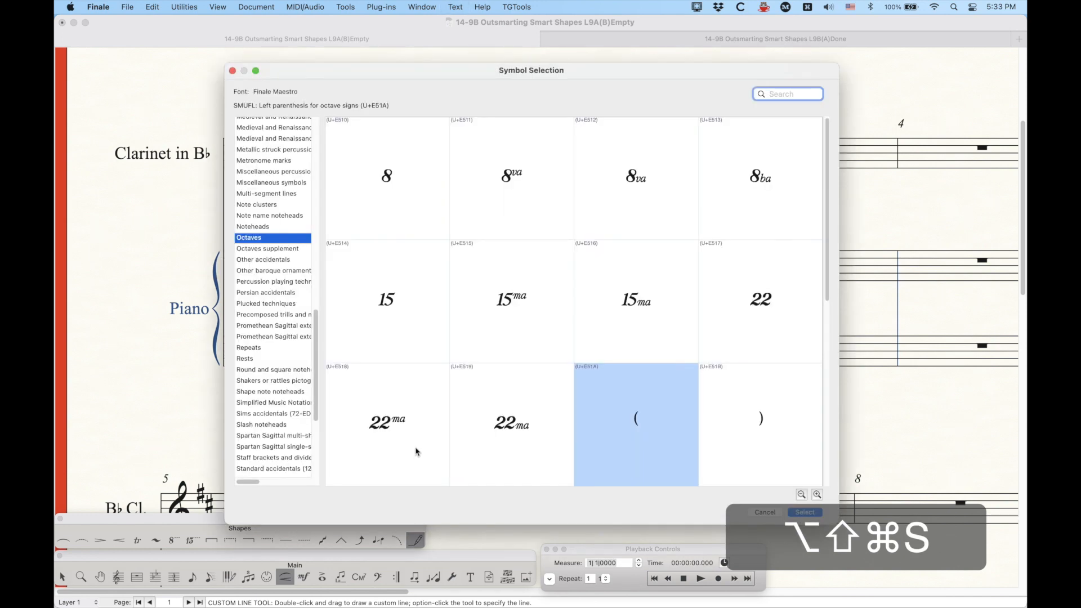
{"action": "double_click", "coordinate": [393, 438]}
Step: Append the right parenthesis for octave signs (U+E51B) after the 22ma glyph and confirm the Left Continuation text
{"action": "key", "text": "shift+Left"}
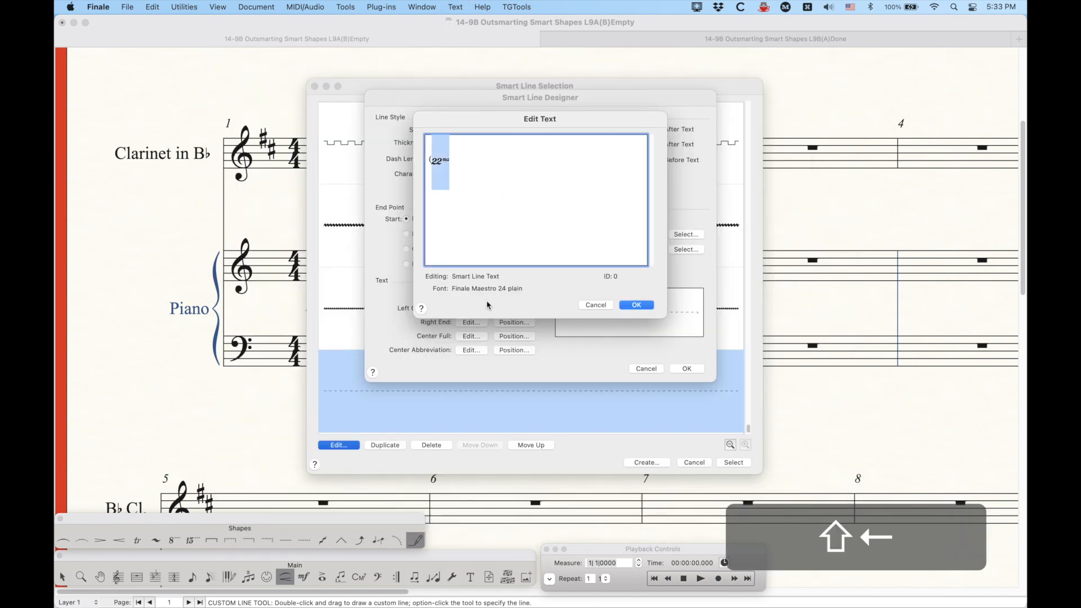
{"action": "key", "text": "super+c"}
{"action": "key", "text": "Right"}
{"action": "key", "text": "super+v"}
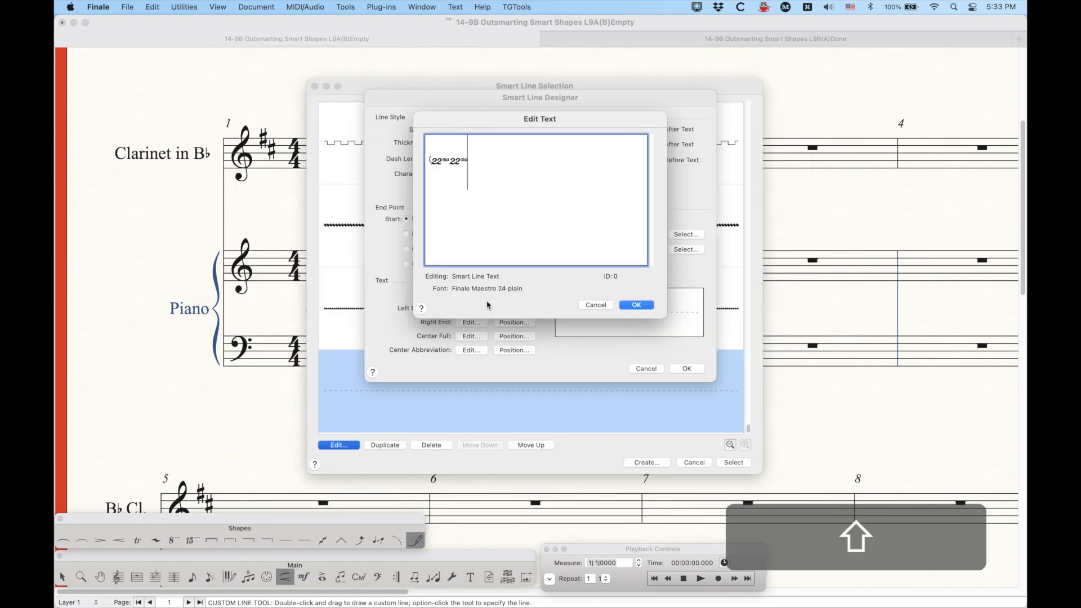
{"action": "key", "text": "shift+Left"}
{"action": "key", "text": "alt+shift+super+s"}
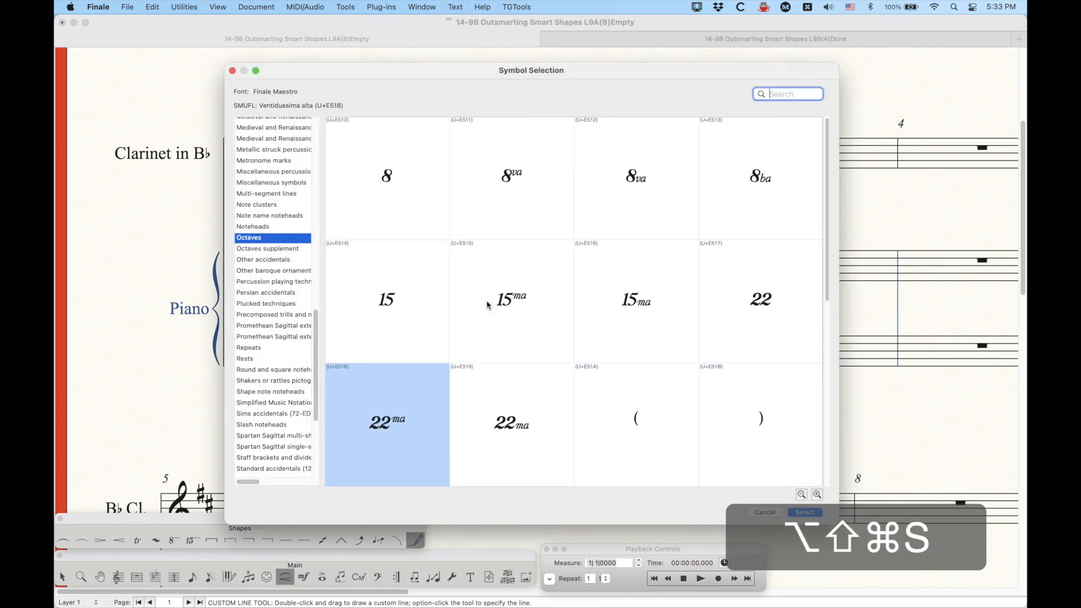
{"action": "double_click", "coordinate": [758, 431]}
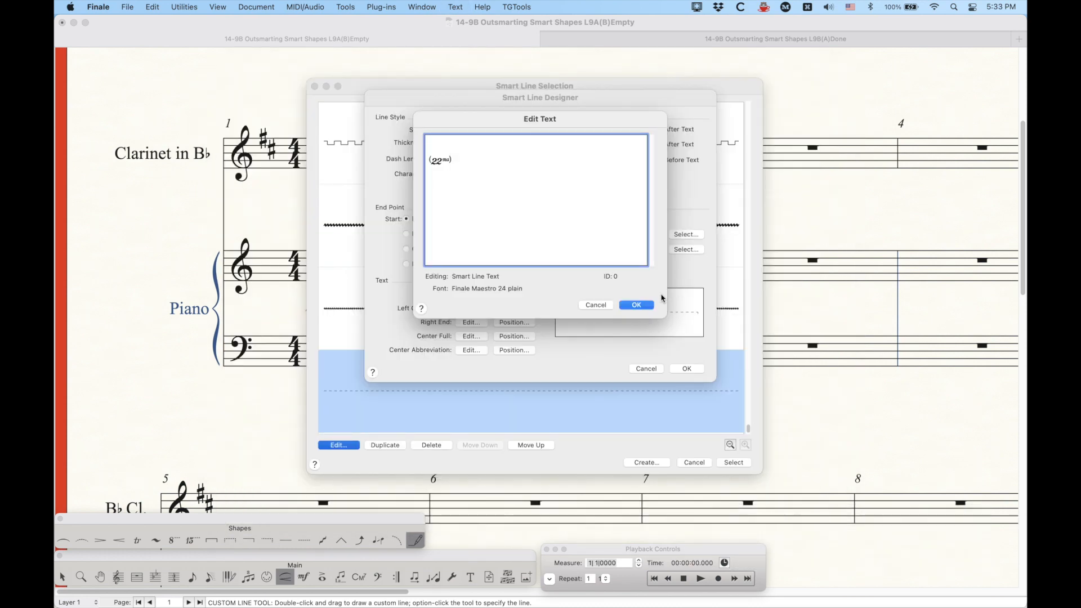
{"action": "left_click", "coordinate": [645, 305]}
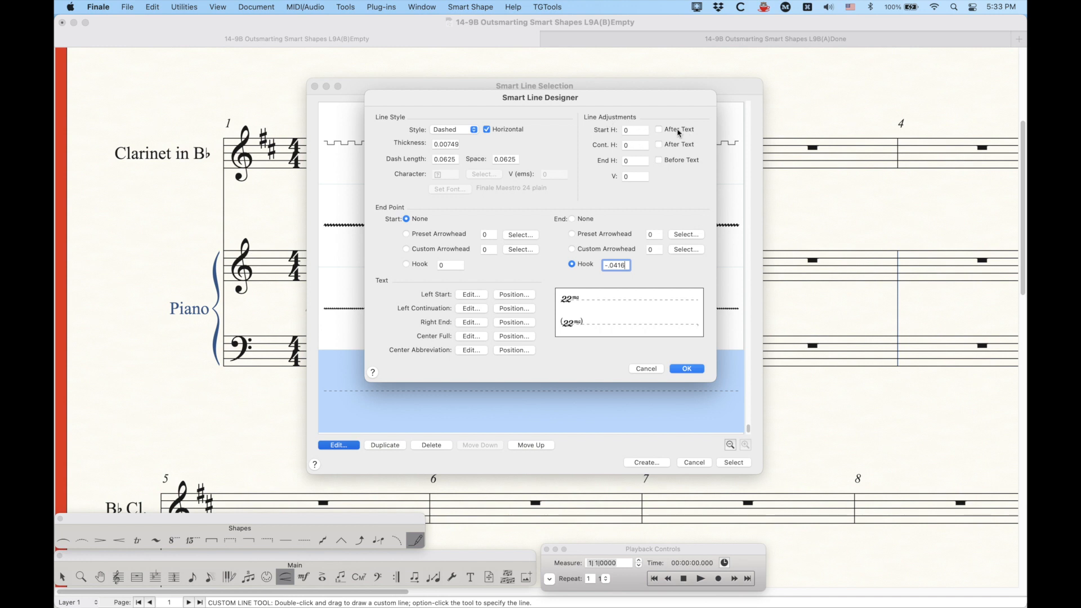
Step: Enable After Text for the start and continuation adjustments and set Start H and Cont. H to .014
{"action": "left_click", "coordinate": [660, 130]}
{"action": "left_click", "coordinate": [659, 144]}
{"action": "left_click", "coordinate": [635, 130]}
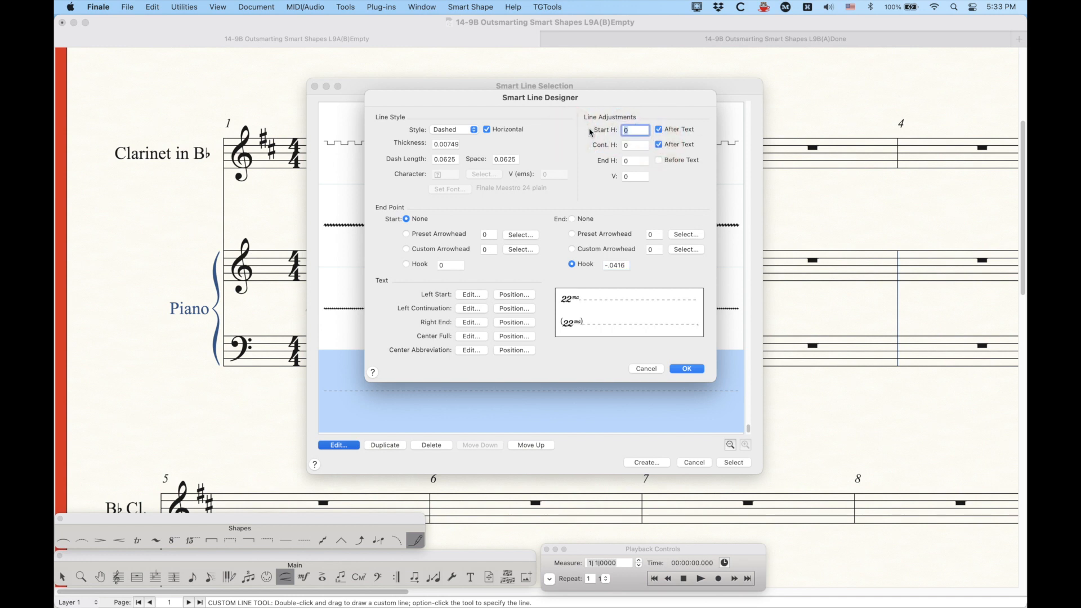
{"action": "type", "text": ".014"}
{"action": "left_click", "coordinate": [634, 145]}
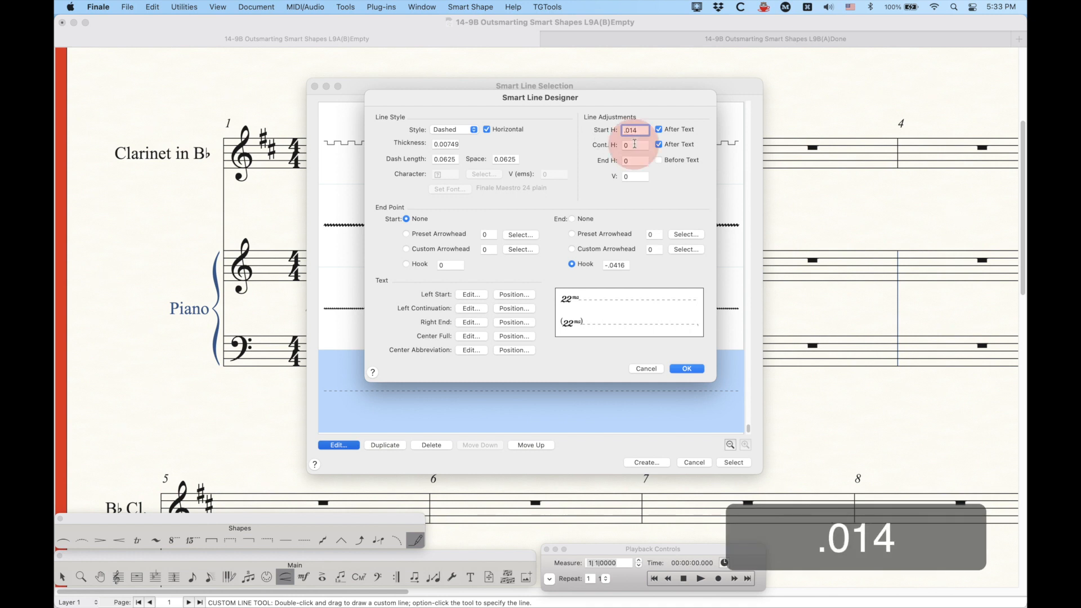
{"action": "type", "text": ".014"}
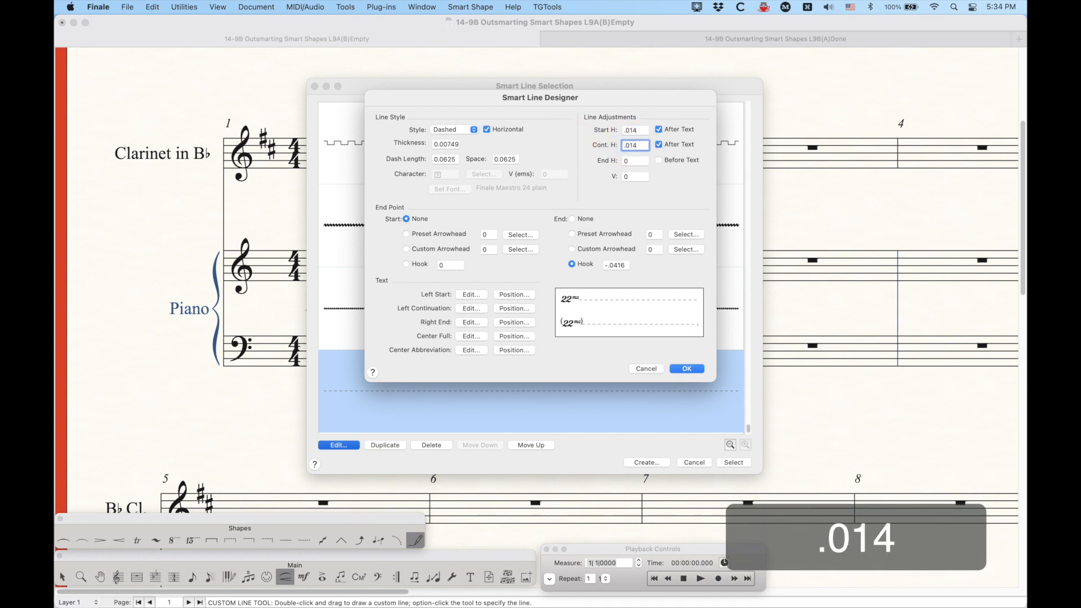
Step: Set the line adjustment V to .09, then confirm the Smart Line Designer and select the new line
{"action": "key", "text": "Tab"}
{"action": "key", "text": "Tab"}
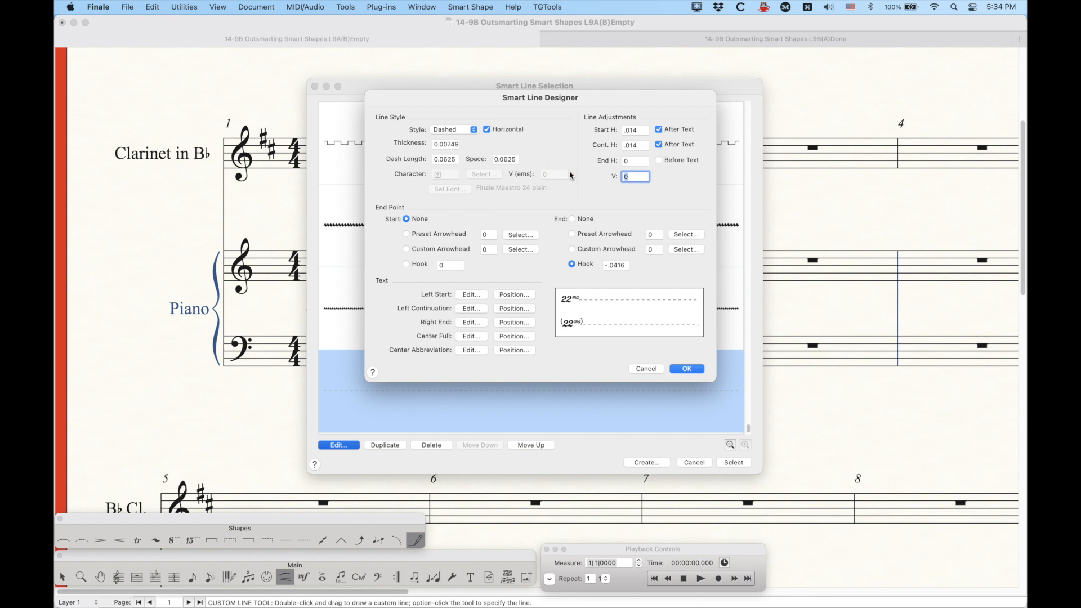
{"action": "type", "text": ".09"}
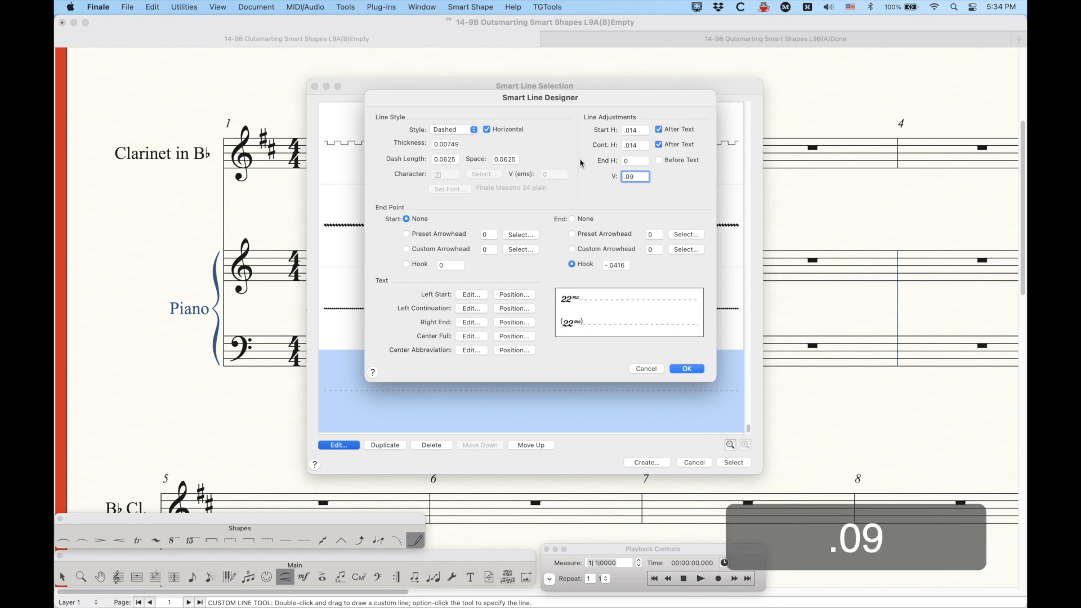
{"action": "left_click", "coordinate": [641, 160]}
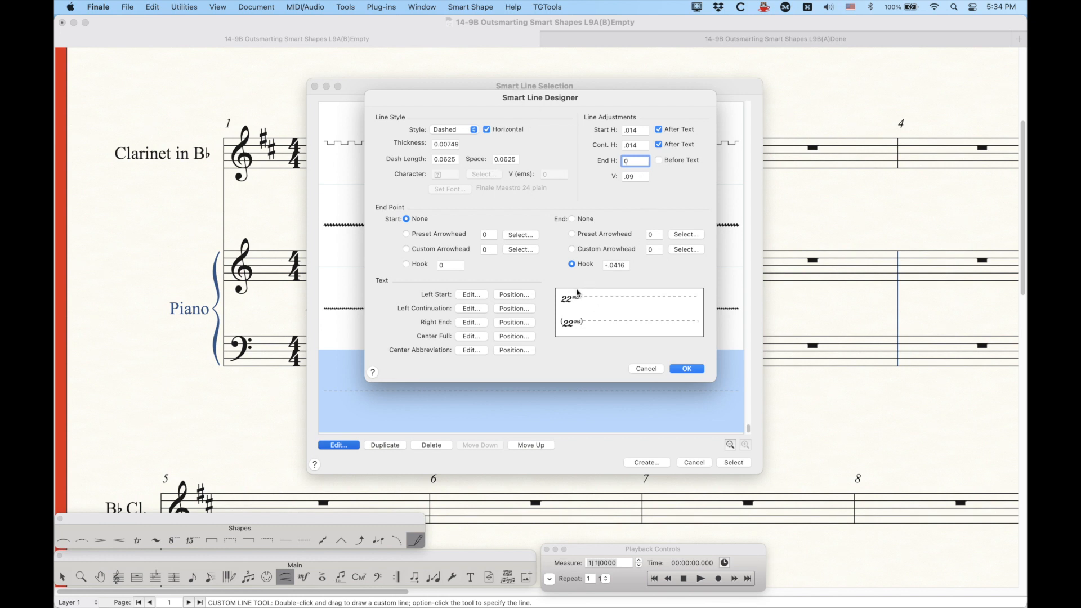
{"action": "left_click", "coordinate": [687, 372]}
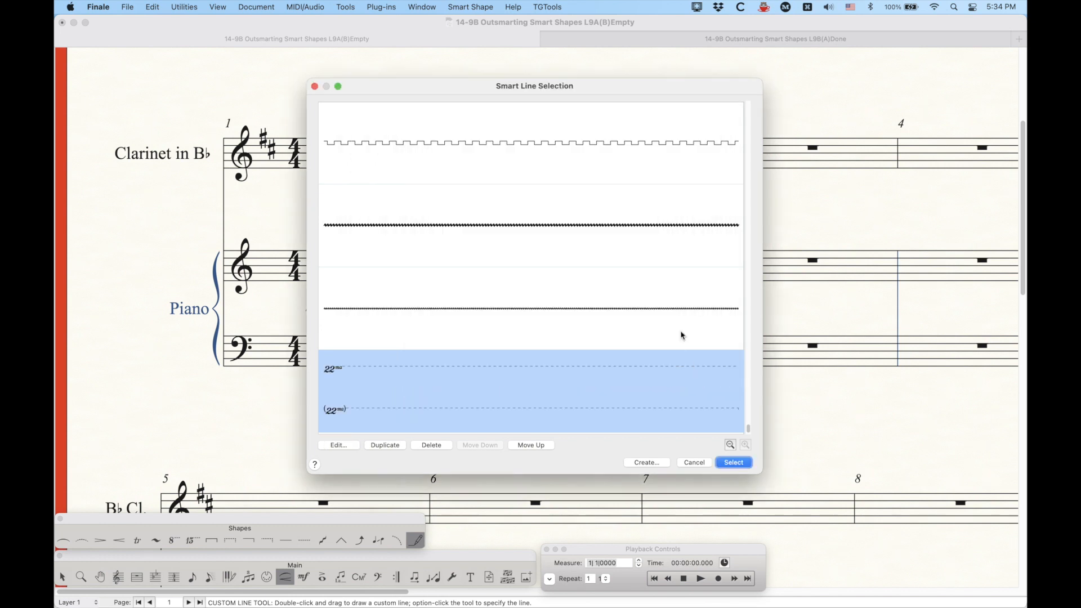
{"action": "left_click", "coordinate": [734, 462]}
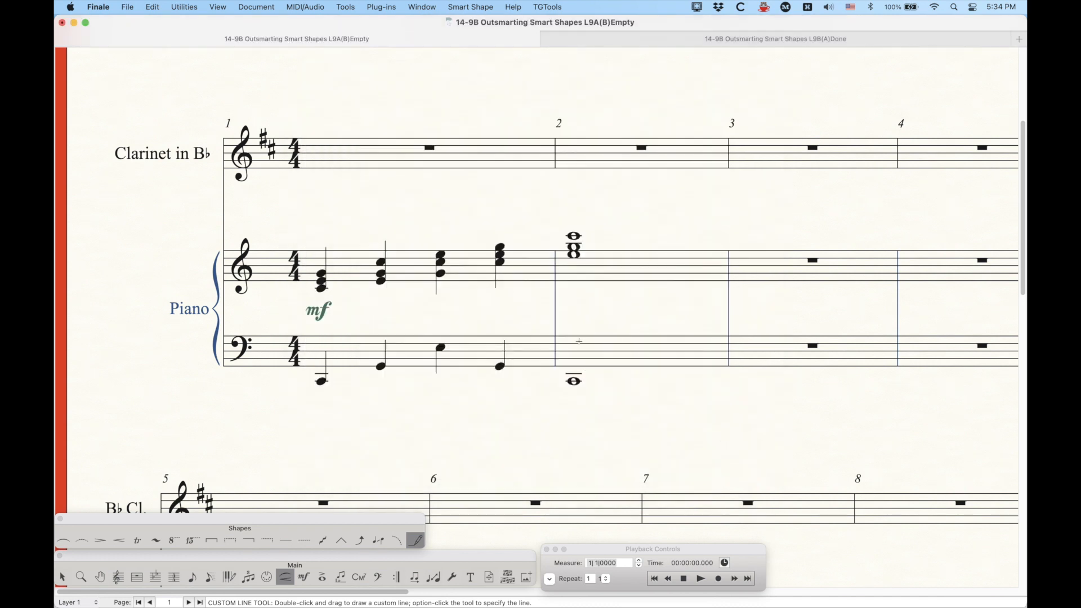
Step: Draw the custom 22ma line above the piano treble staff from beat 1 into measure 2
{"action": "left_click", "coordinate": [318, 221]}
{"action": "mouse_move", "coordinate": [317, 220]}
{"action": "left_mouse_down"}
{"action": "mouse_move", "coordinate": [502, 256]}
{"action": "mouse_move", "coordinate": [583, 258]}
{"action": "left_mouse_up"}
Step: Try the 22ma line below the piano bass staff, then delete it
{"action": "left_click", "coordinate": [316, 398]}
{"action": "left_click_drag", "start_coordinate": [316, 398], "coordinate": [601, 398]}
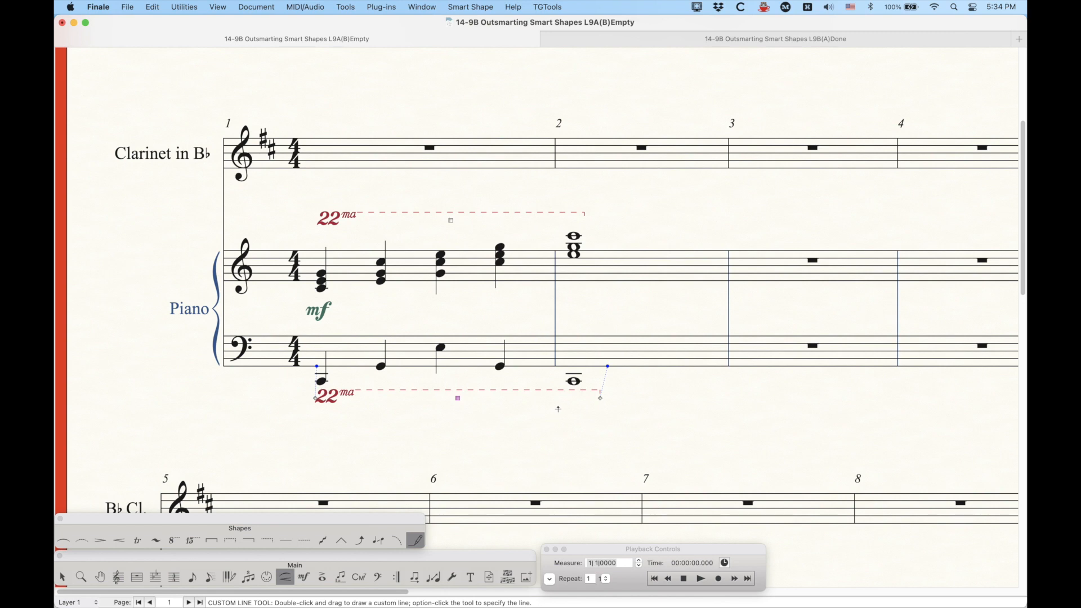
{"action": "key", "text": "BackSpace"}
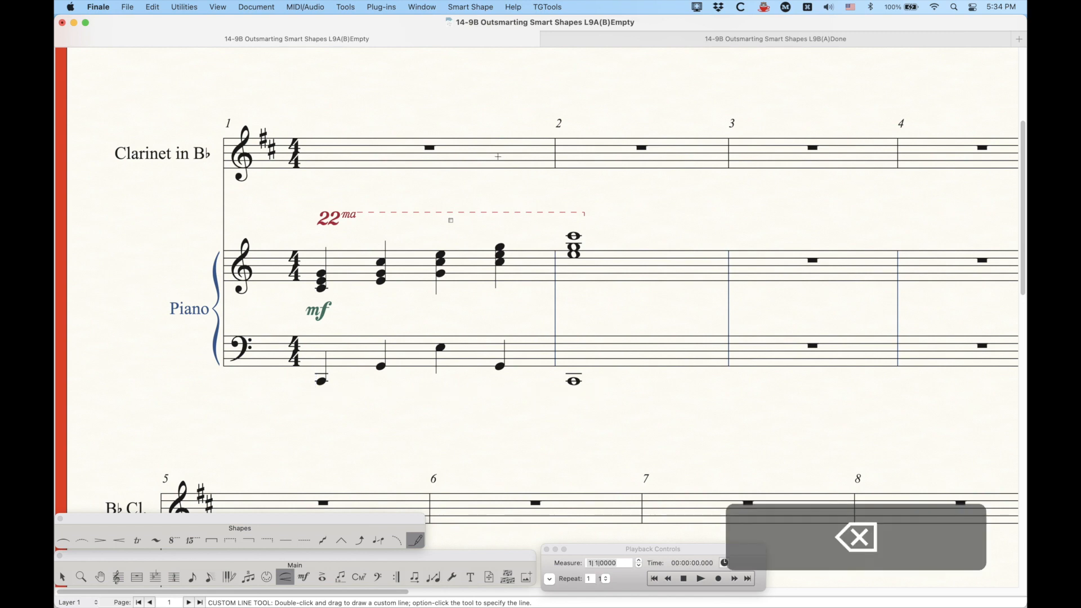
Step: Switch to the Done document and draw its 22ma line above the piano treble staff across measures 1–2
{"action": "left_click", "coordinate": [659, 42]}
{"action": "key", "text": "super+equal"}
{"action": "key", "text": "super+equal"}
{"action": "key", "text": "super+equal"}
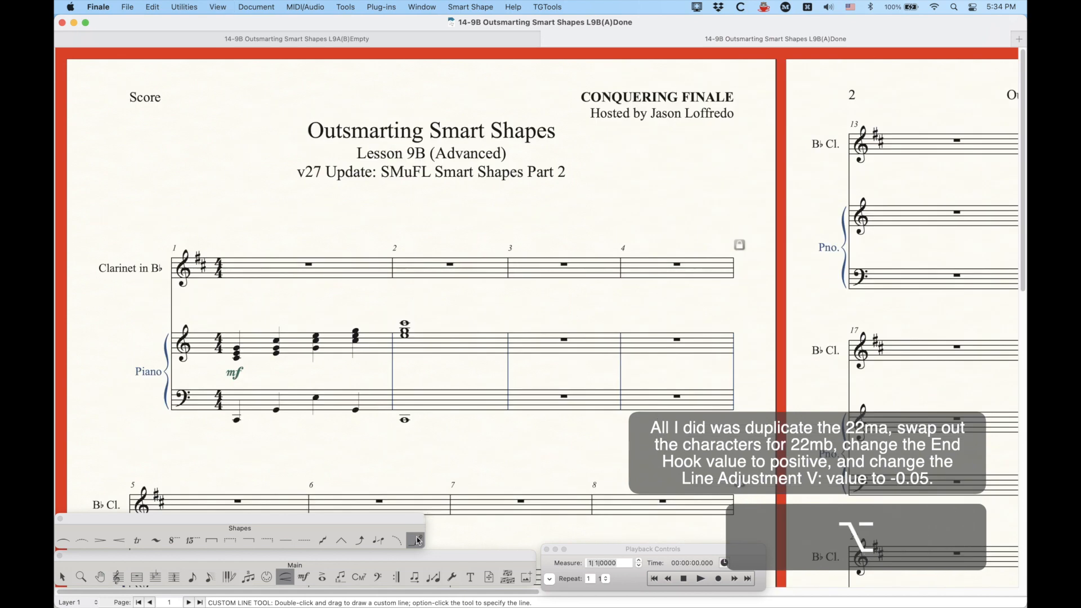
{"action": "left_click", "coordinate": [416, 541], "text": "alt"}
{"action": "scroll", "coordinate": [470, 350], "scroll_direction": "up", "scroll_amount": 10}
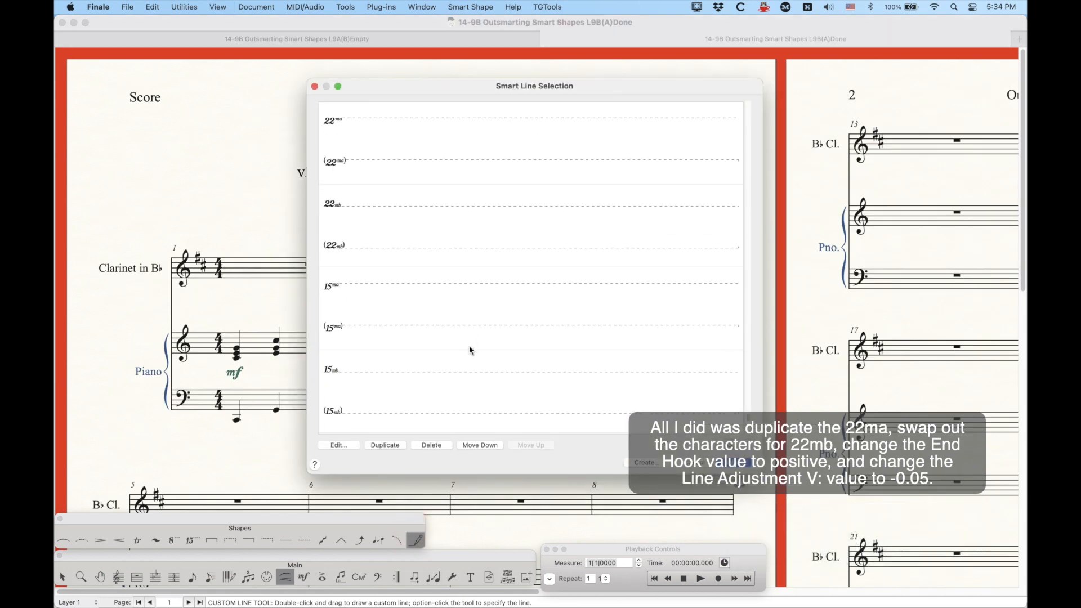
{"action": "scroll", "coordinate": [470, 350], "scroll_direction": "down", "scroll_amount": 10}
{"action": "left_click", "coordinate": [434, 393]}
{"action": "double_click", "coordinate": [433, 393]}
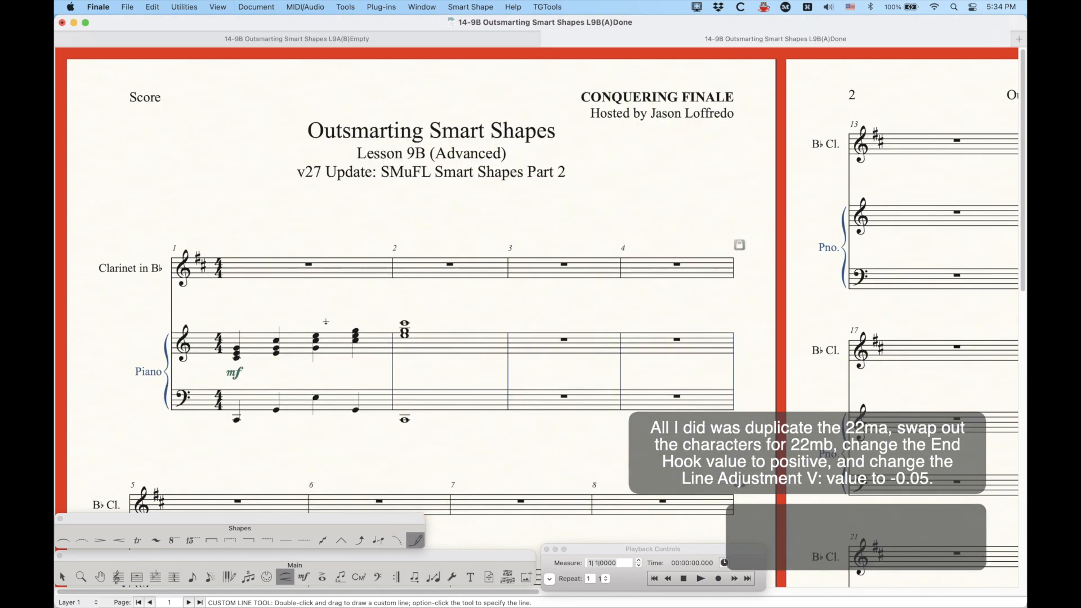
{"action": "left_click_drag", "start_coordinate": [232, 314], "coordinate": [417, 332]}
Step: Draw the 22mb line below the piano bass staff across measures 1–2 and return to the Selection tool
{"action": "left_click", "coordinate": [415, 540], "text": "alt"}
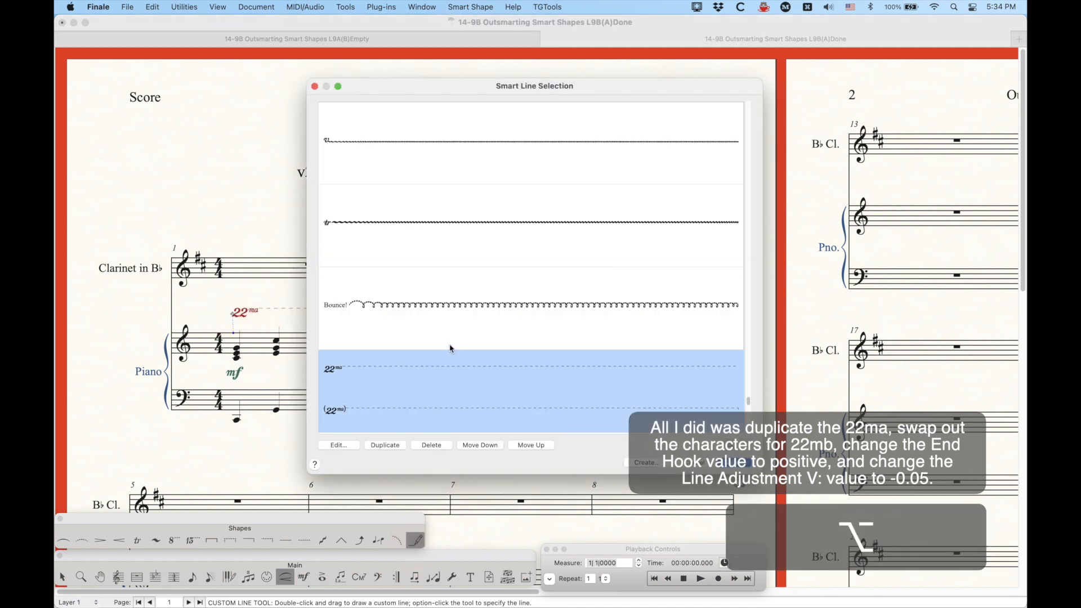
{"action": "scroll", "coordinate": [451, 348], "scroll_direction": "down", "scroll_amount": 1}
{"action": "double_click", "coordinate": [407, 352]}
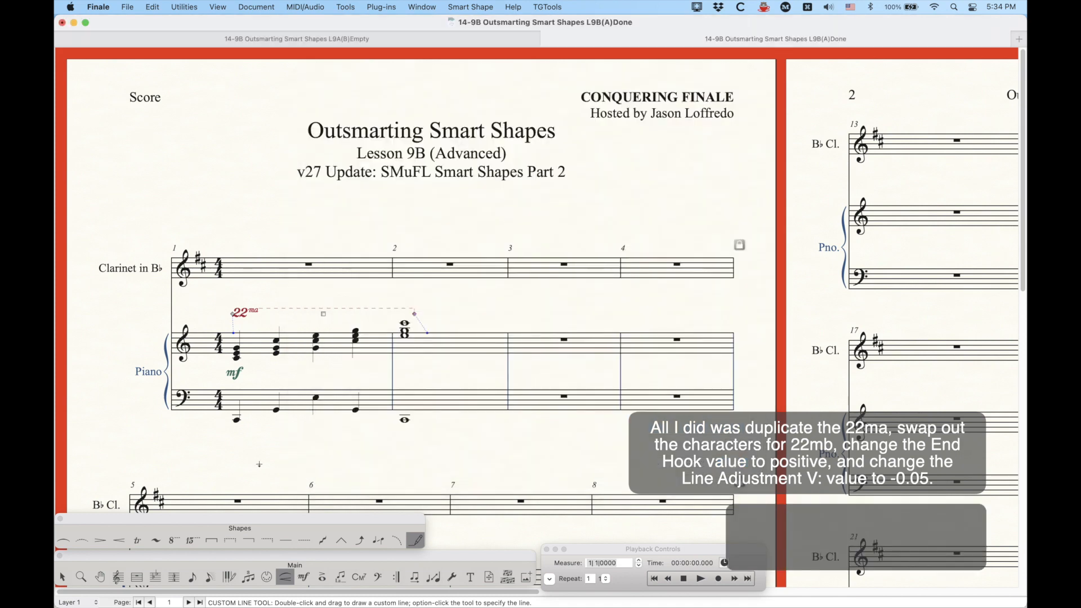
{"action": "left_click_drag", "start_coordinate": [238, 434], "coordinate": [410, 458]}
{"action": "left_click", "coordinate": [65, 575]}
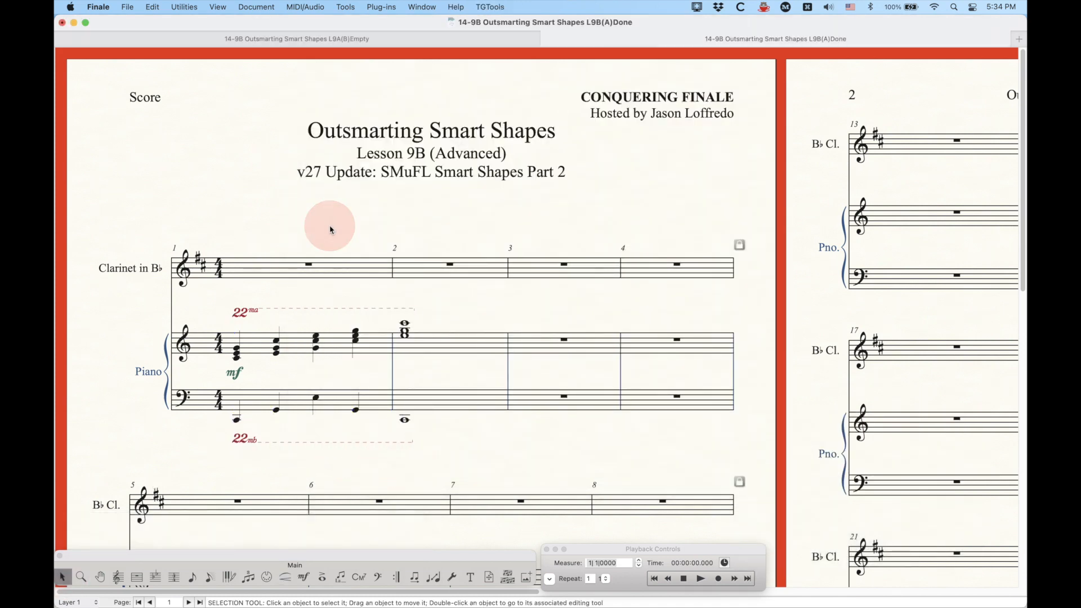
Step: Delete the 22ma and 22mb lines from the piano staves
{"action": "key", "text": "super+equal"}
{"action": "key", "text": "super+equal"}
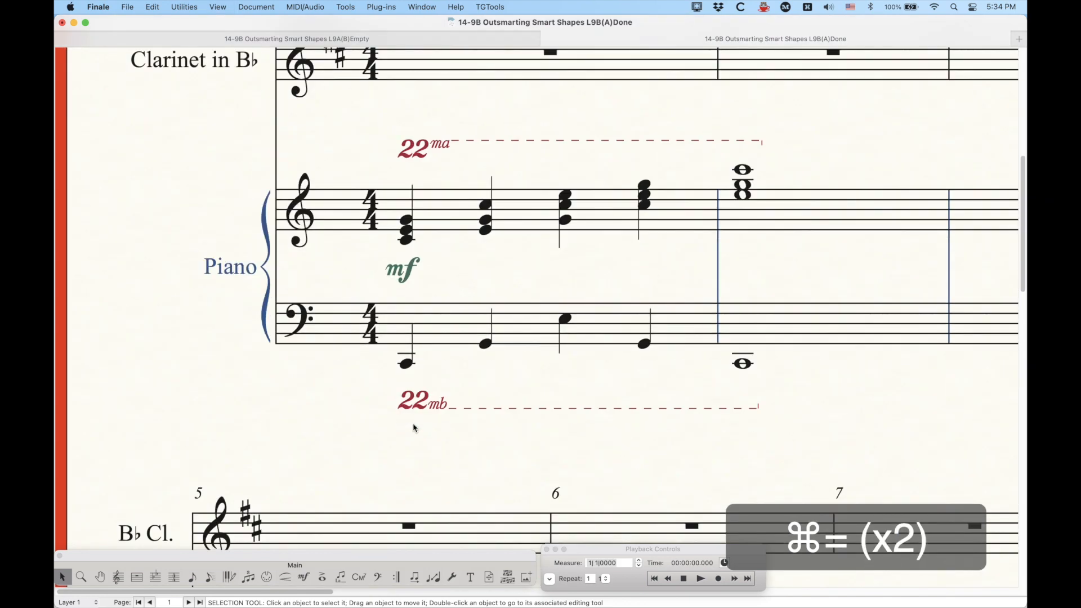
{"action": "scroll", "coordinate": [431, 422], "scroll_direction": "right", "scroll_amount": 3}
{"action": "scroll", "coordinate": [431, 423], "scroll_direction": "right", "scroll_amount": 1}
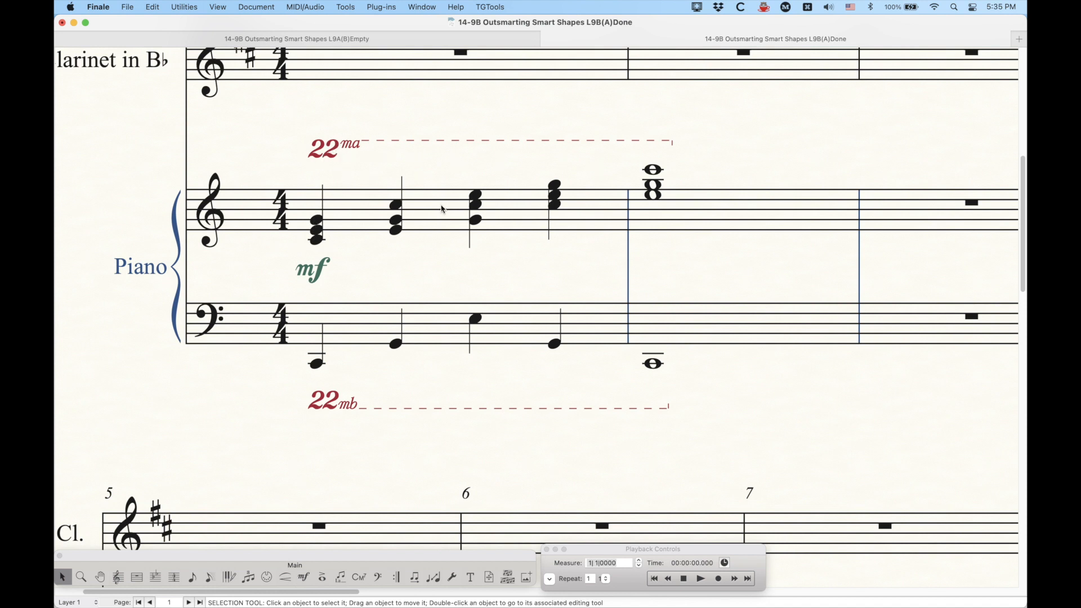
{"action": "left_click", "coordinate": [341, 147]}
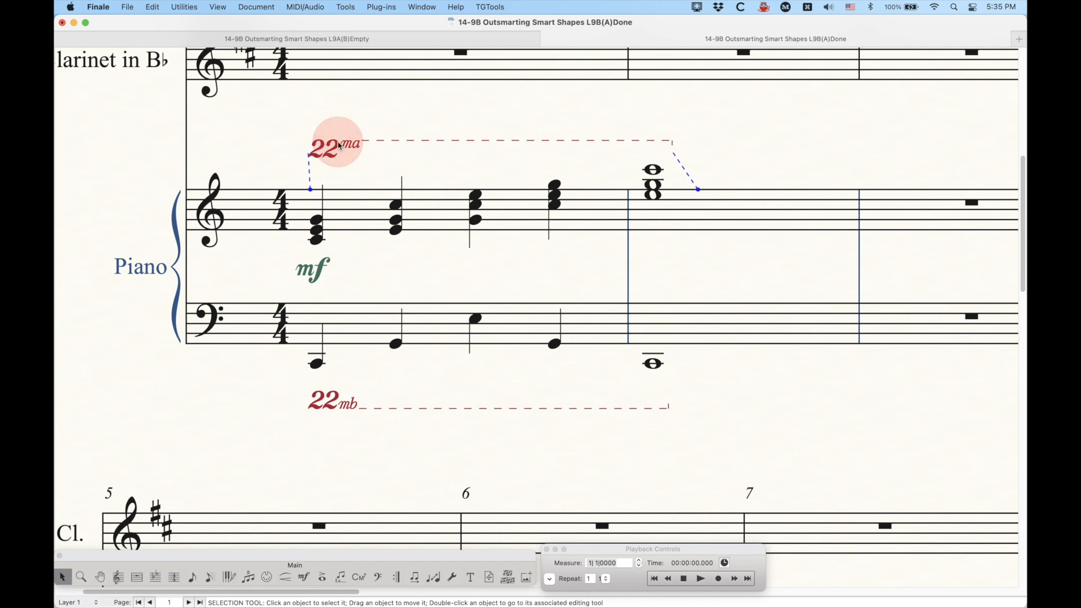
{"action": "key", "text": "BackSpace"}
{"action": "left_click", "coordinate": [321, 398]}
{"action": "key", "text": "BackSpace"}
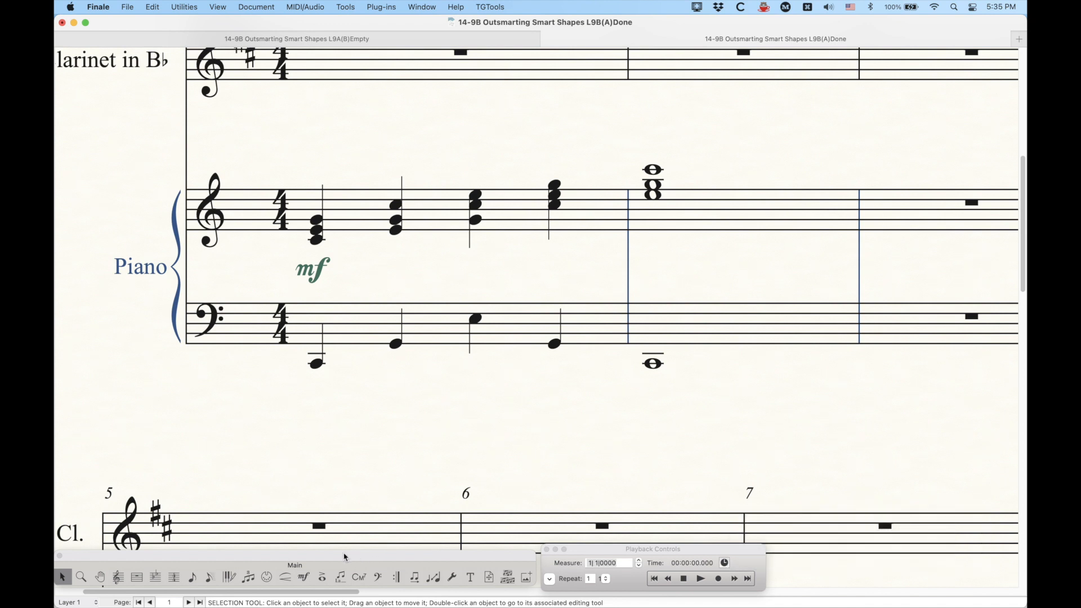
Step: Browse the 22ma, 22mb, 15ma, 15mb and 8va octave lines in the Smart Line Selection list
{"action": "left_click", "coordinate": [285, 577]}
{"action": "left_click", "coordinate": [415, 541], "text": "alt"}
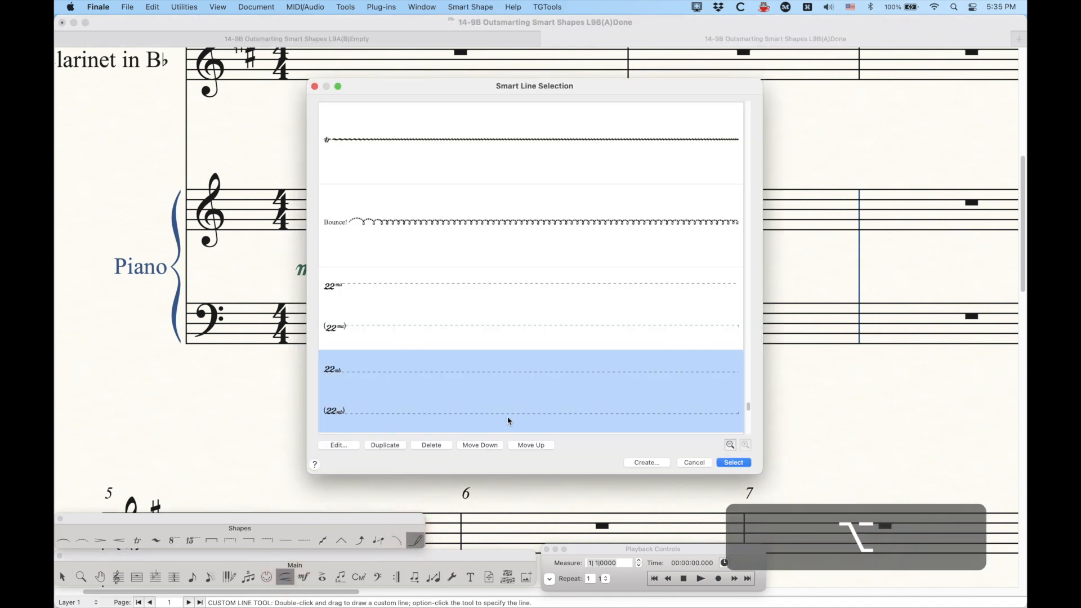
{"action": "scroll", "coordinate": [417, 332], "scroll_direction": "down", "scroll_amount": 3}
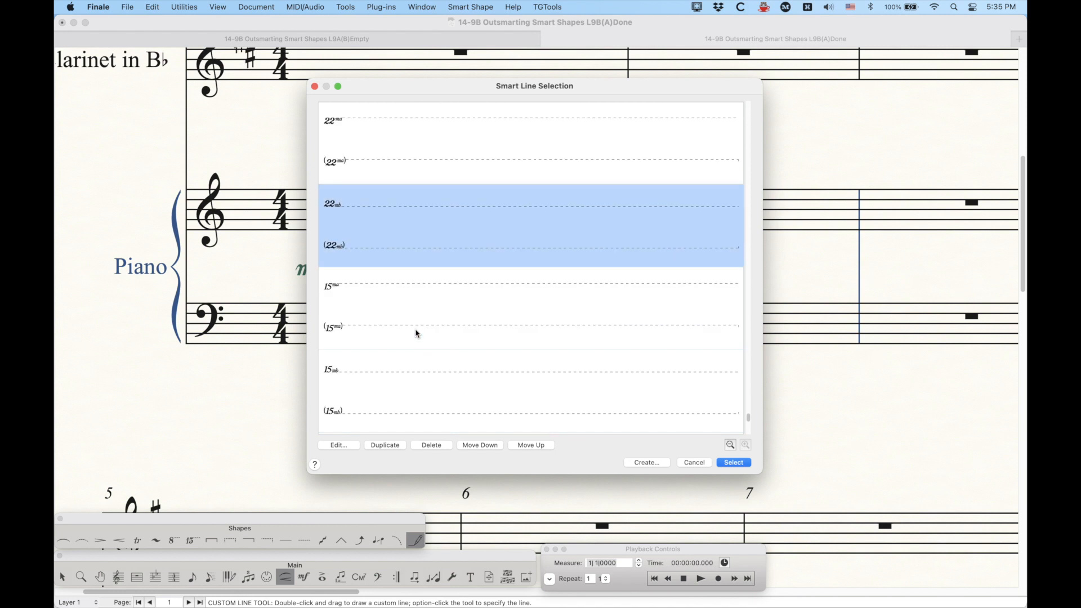
{"action": "scroll", "coordinate": [417, 333], "scroll_direction": "up", "scroll_amount": 3}
{"action": "left_click", "coordinate": [410, 225]}
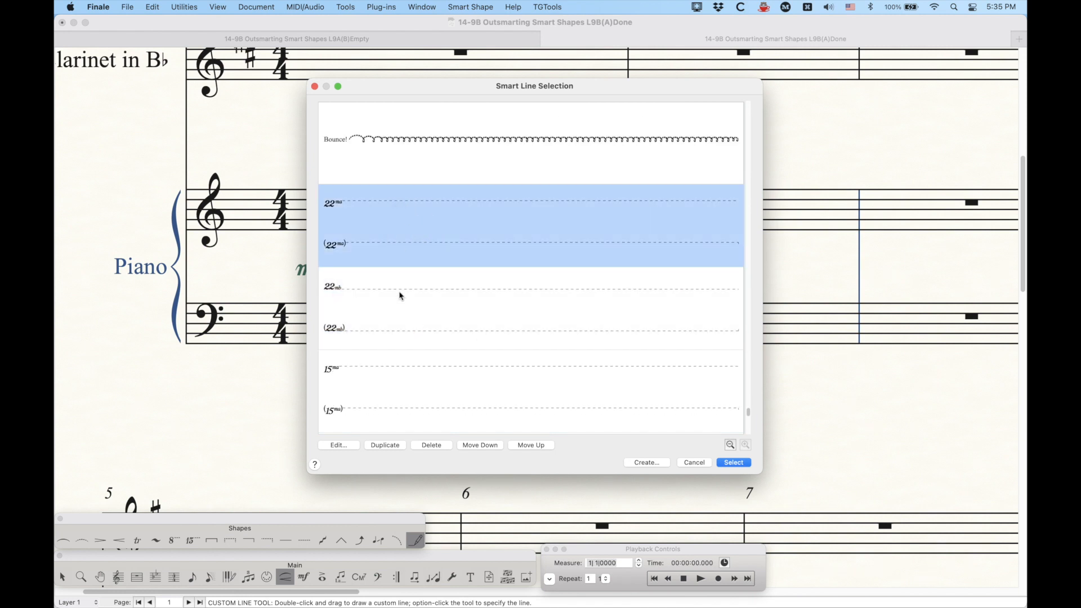
{"action": "left_click", "coordinate": [401, 295]}
{"action": "left_click", "coordinate": [404, 243]}
{"action": "scroll", "coordinate": [412, 319], "scroll_direction": "down", "scroll_amount": 1}
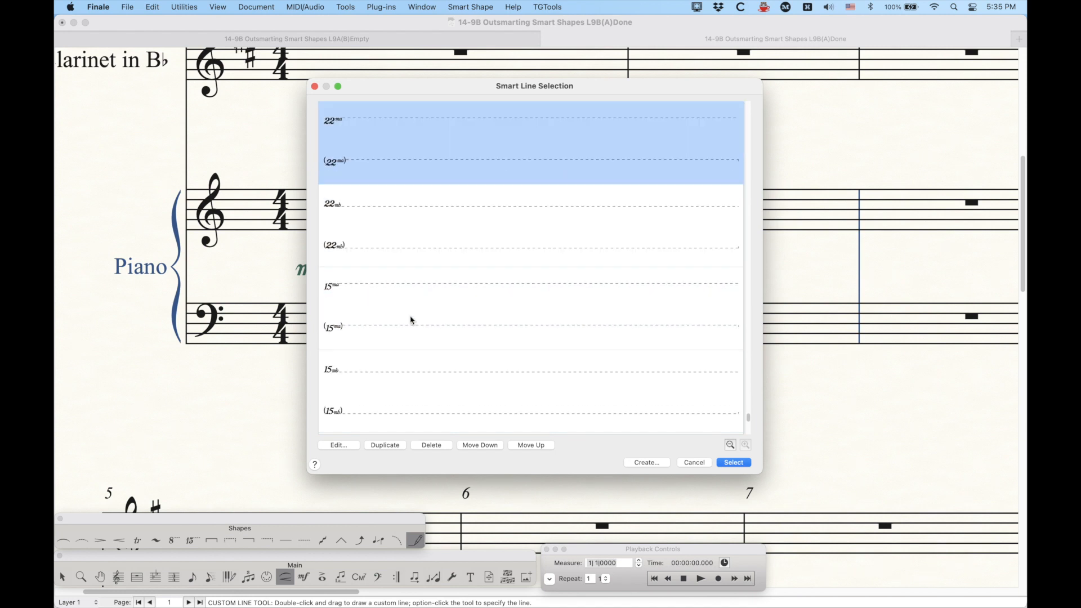
{"action": "left_click", "coordinate": [398, 294]}
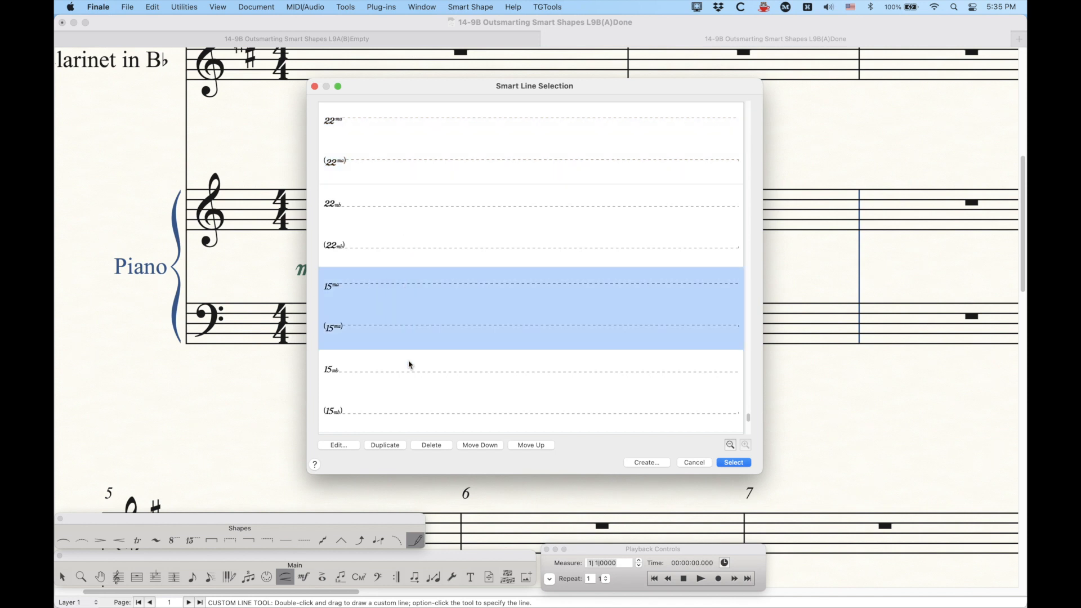
{"action": "scroll", "coordinate": [410, 338], "scroll_direction": "down", "scroll_amount": 2}
{"action": "left_click", "coordinate": [409, 308]}
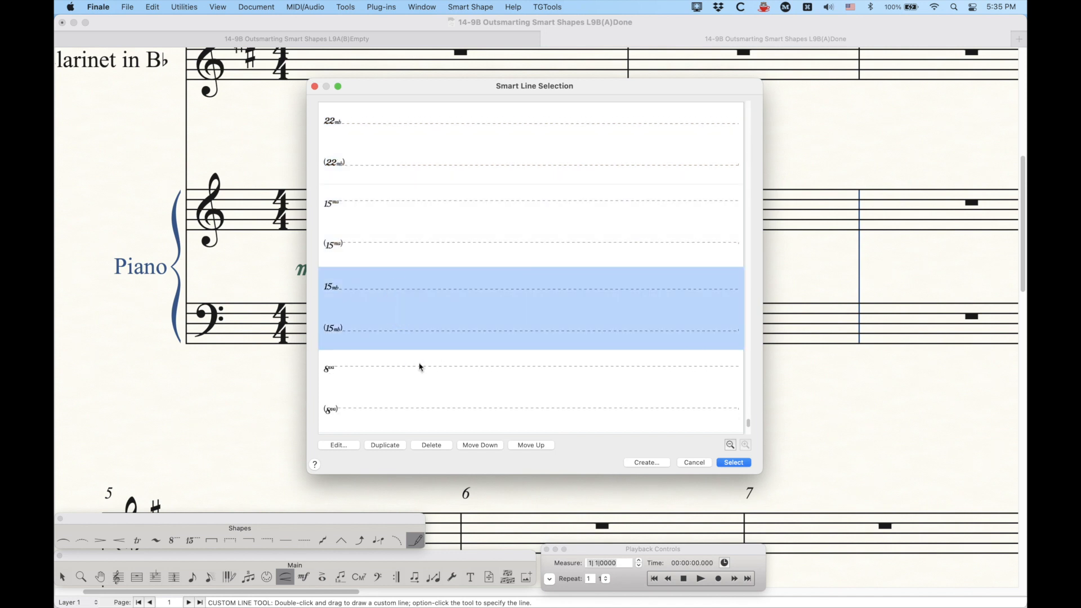
{"action": "scroll", "coordinate": [420, 366], "scroll_direction": "down", "scroll_amount": 2}
{"action": "left_click", "coordinate": [415, 318]}
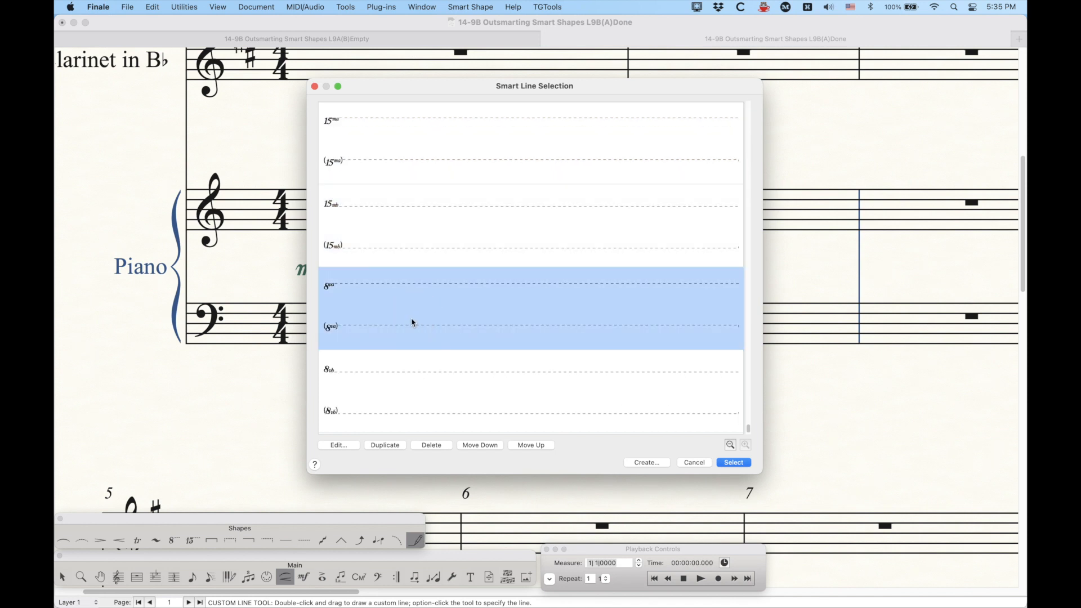
Step: Select the custom 8va line and draw it above the piano treble staff across measures 1–2
{"action": "left_click", "coordinate": [725, 465]}
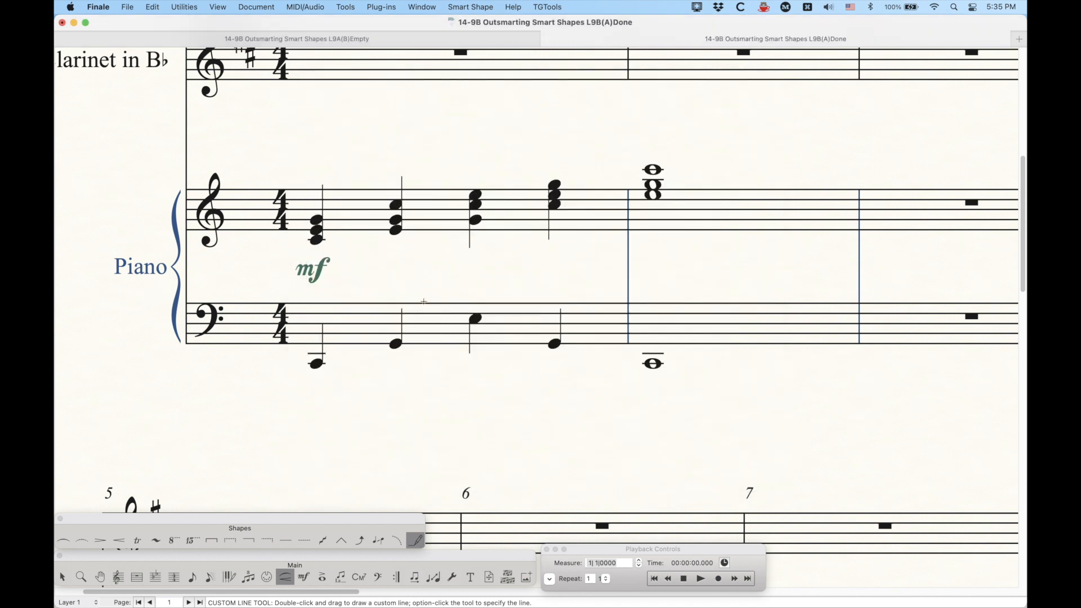
{"action": "left_click", "coordinate": [309, 155]}
{"action": "mouse_move", "coordinate": [308, 154]}
{"action": "left_mouse_down"}
{"action": "mouse_move", "coordinate": [476, 181]}
{"action": "mouse_move", "coordinate": [671, 182]}
{"action": "left_mouse_up"}
Step: Choose the custom 8vb line, draw it below the piano bass staff across measures 1–2, and switch to the 8va/8vb tool
{"action": "left_click", "coordinate": [415, 540], "text": "alt"}
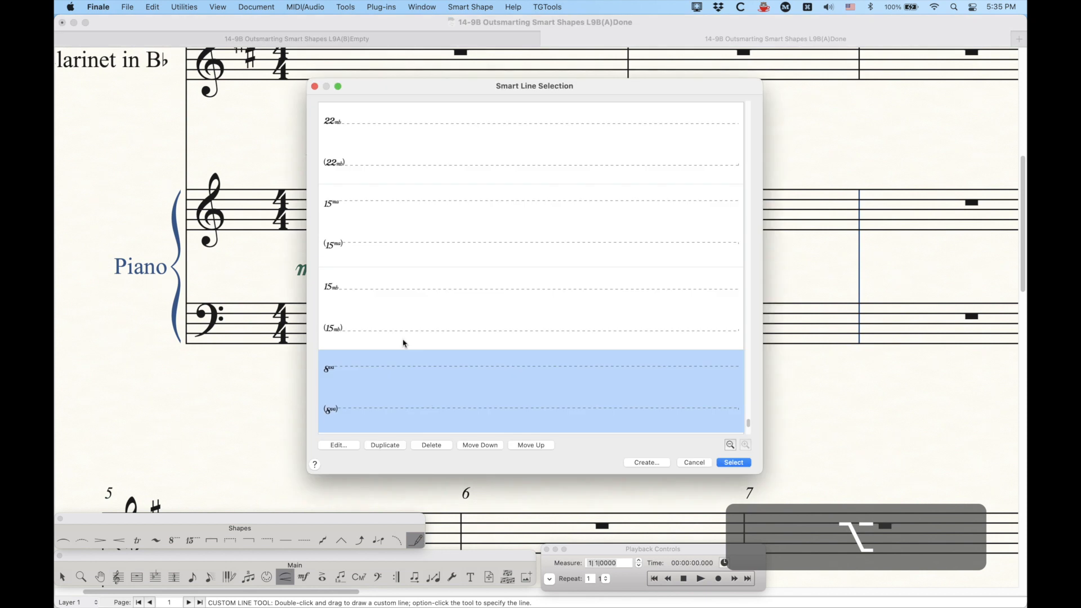
{"action": "scroll", "coordinate": [417, 344], "scroll_direction": "up", "scroll_amount": 2}
{"action": "left_click", "coordinate": [394, 394]}
{"action": "key", "text": "Return"}
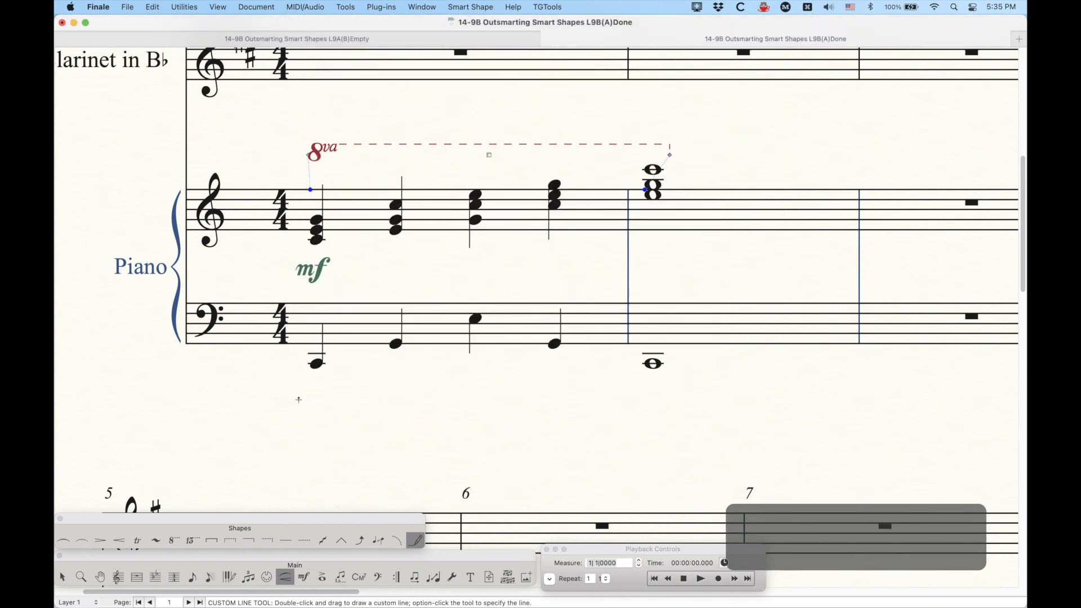
{"action": "left_click", "coordinate": [317, 392]}
{"action": "left_click_drag", "start_coordinate": [317, 392], "coordinate": [670, 421]}
{"action": "left_click", "coordinate": [175, 540]}
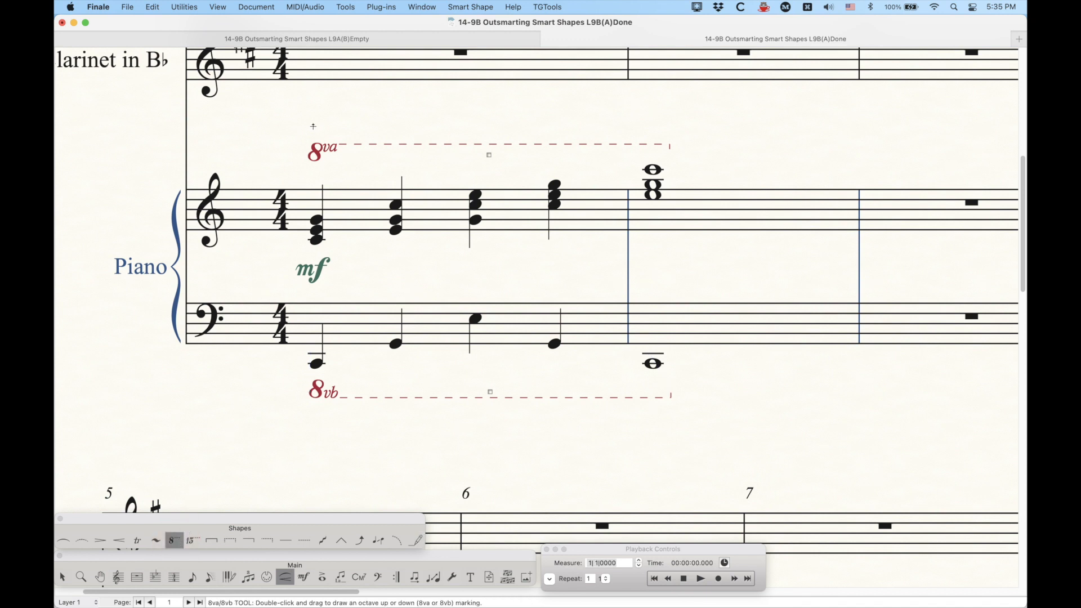
Step: Draw default 8va lines above the custom 8va line and below the custom 8vb line for comparison
{"action": "left_click", "coordinate": [322, 164]}
{"action": "left_click_drag", "start_coordinate": [321, 164], "coordinate": [675, 201]}
{"action": "left_click_drag", "start_coordinate": [498, 165], "coordinate": [482, 128]}
{"action": "left_click", "coordinate": [318, 426]}
{"action": "left_click_drag", "start_coordinate": [318, 426], "coordinate": [674, 457]}
{"action": "left_click_drag", "start_coordinate": [496, 425], "coordinate": [492, 428]}
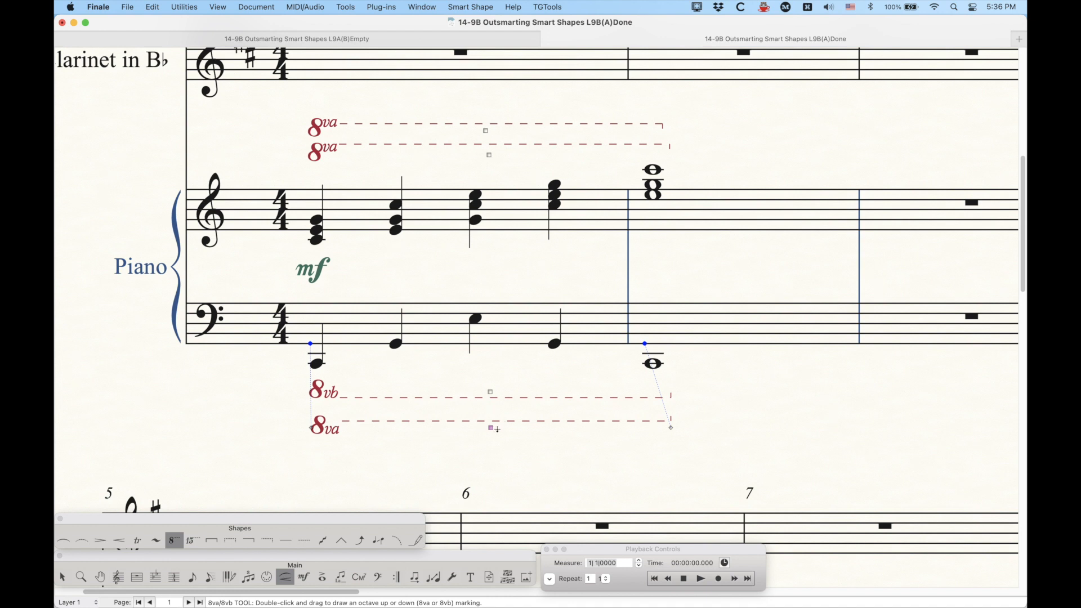
Step: Delete the two default 8va lines
{"action": "key", "text": "BackSpace"}
{"action": "left_click", "coordinate": [486, 131]}
{"action": "key", "text": "BackSpace"}
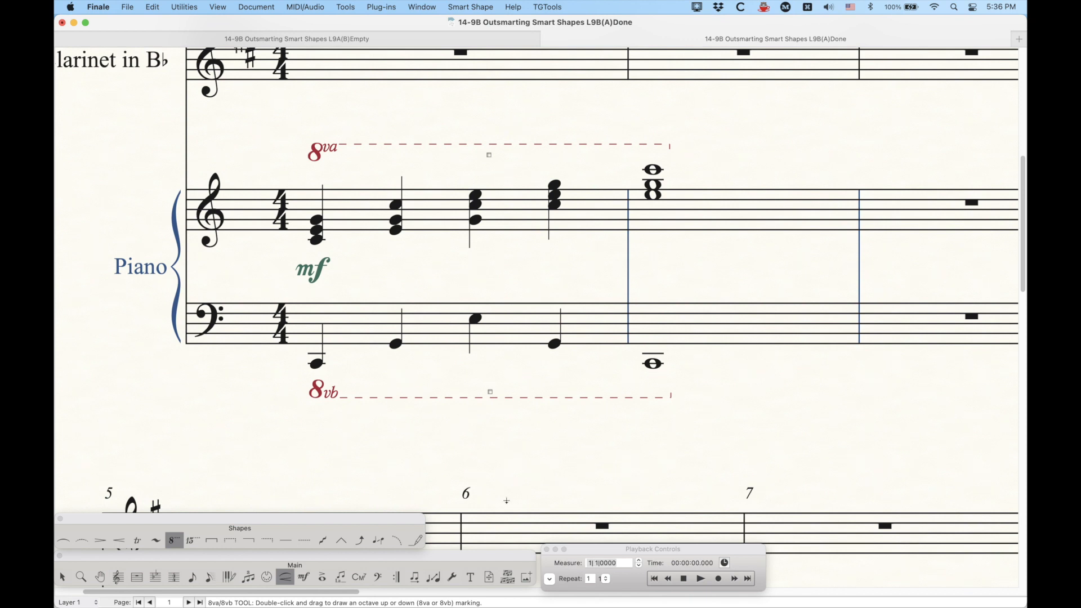
Step: Select the custom 8va and 8vb lines on the piano staves and delete them
{"action": "key", "text": "alt"}
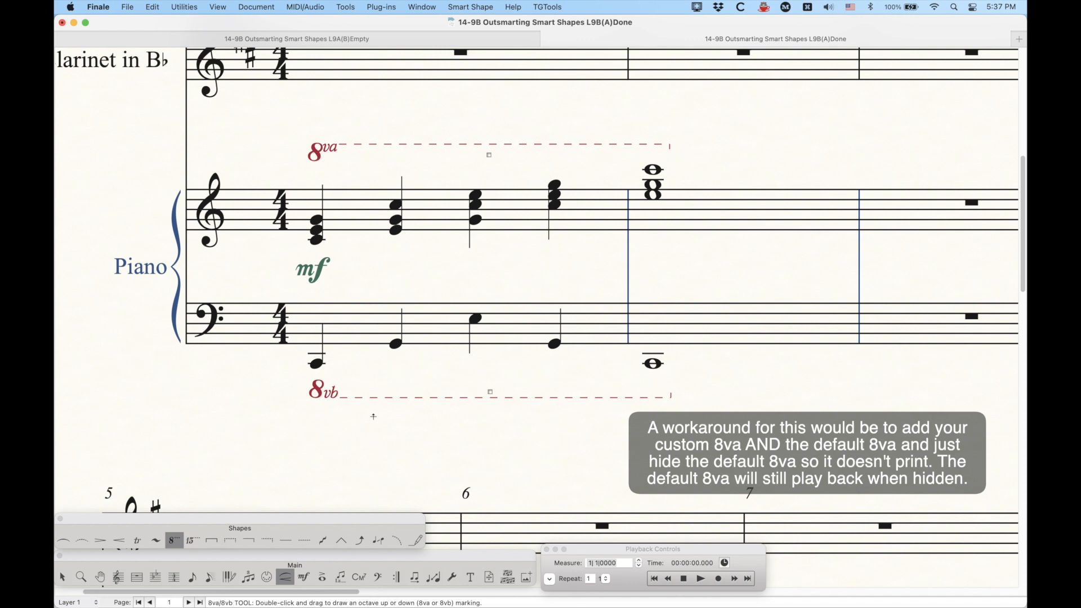
{"action": "left_click", "coordinate": [193, 542]}
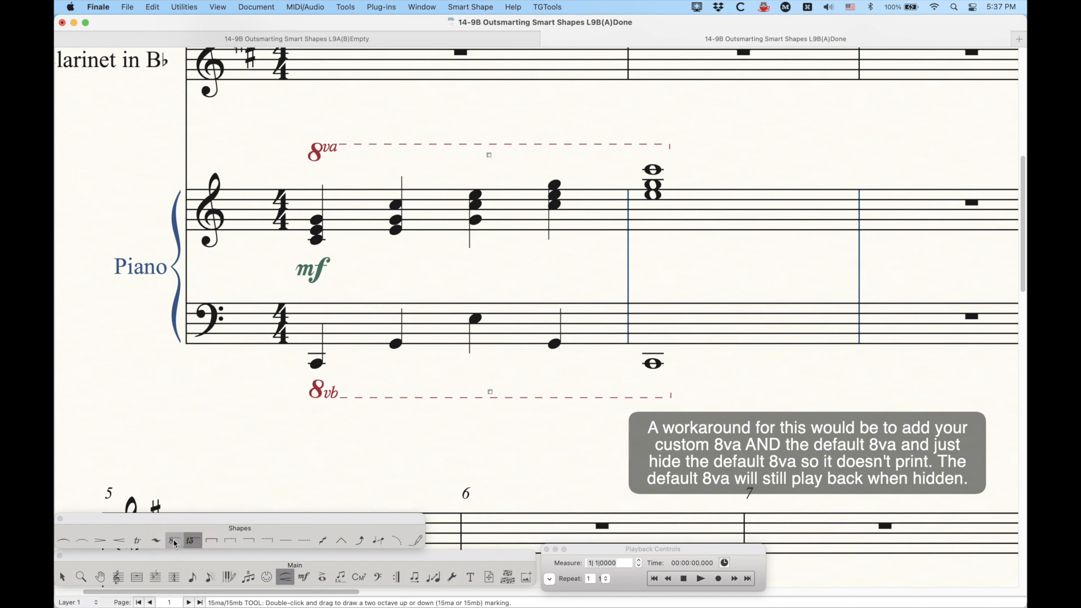
{"action": "left_click", "coordinate": [174, 541]}
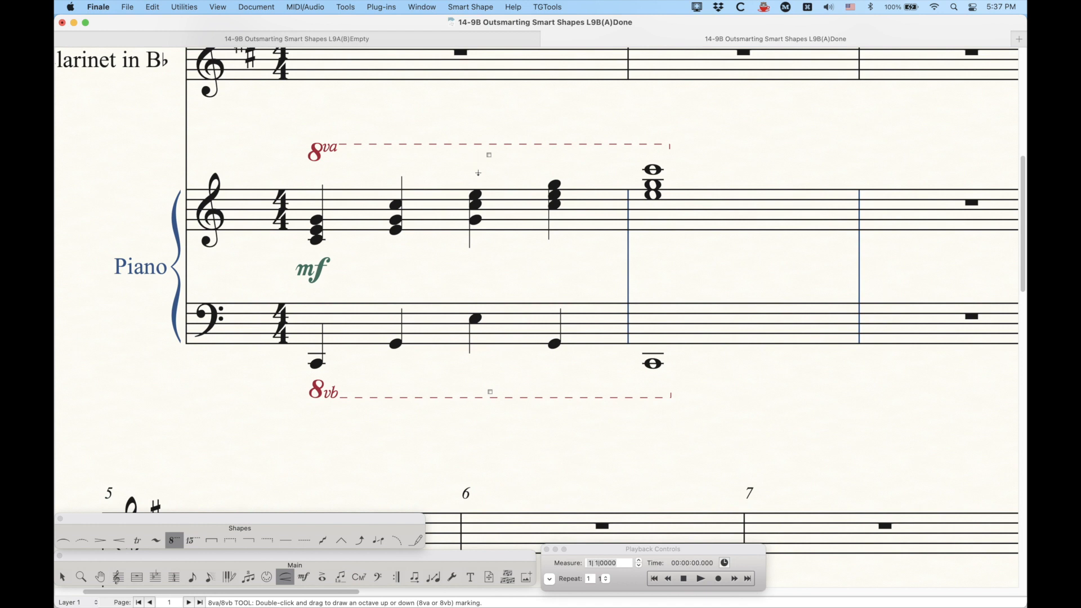
{"action": "left_click_drag", "start_coordinate": [477, 121], "coordinate": [514, 437]}
{"action": "key", "text": "BackSpace"}
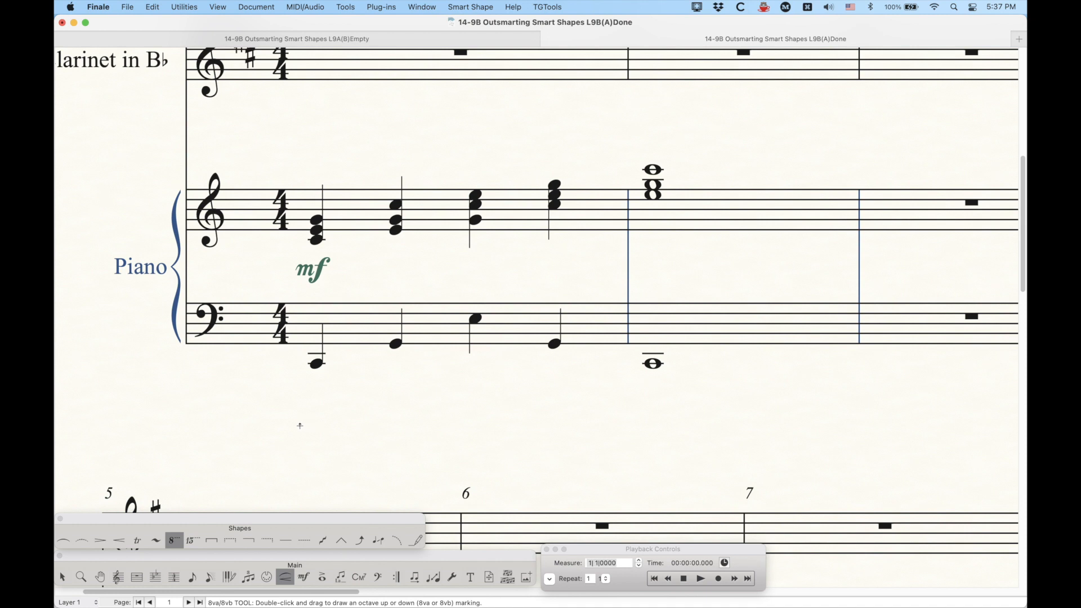
Step: Draw a default 8va line above the piano treble staff across measures 1–2
{"action": "left_click", "coordinate": [187, 544]}
{"action": "left_click", "coordinate": [175, 542]}
{"action": "mouse_move", "coordinate": [313, 164]}
{"action": "left_mouse_down"}
{"action": "mouse_move", "coordinate": [536, 176]}
{"action": "mouse_move", "coordinate": [700, 169]}
{"action": "mouse_move", "coordinate": [673, 170]}
{"action": "left_mouse_up"}
{"action": "left_click_drag", "start_coordinate": [494, 160], "coordinate": [492, 157]}
Step: Play back the score and delete the default 8va line
{"action": "left_click", "coordinate": [701, 580]}
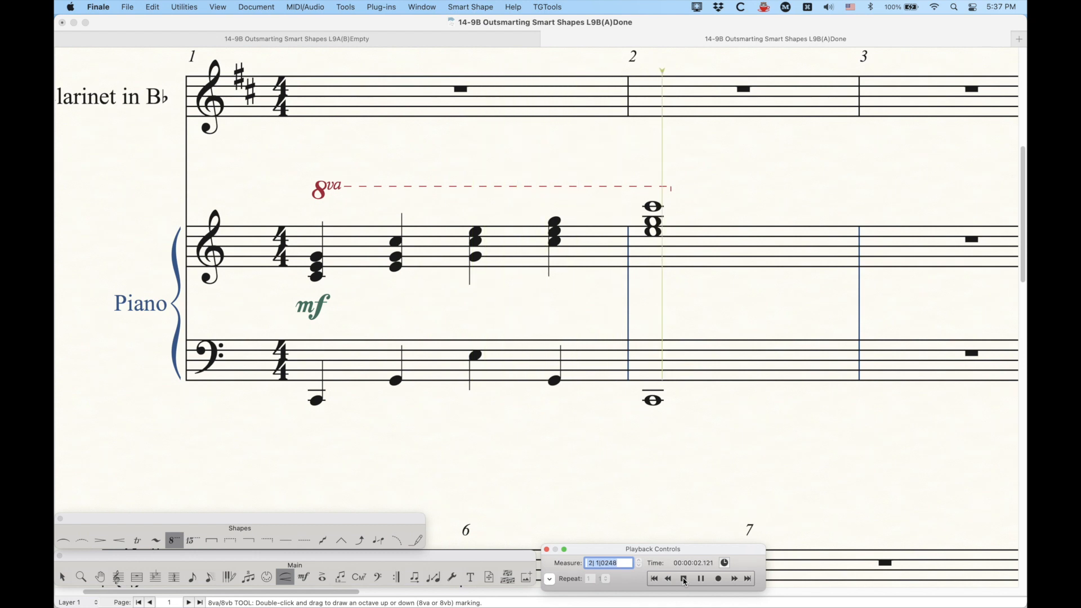
{"action": "left_click", "coordinate": [685, 580]}
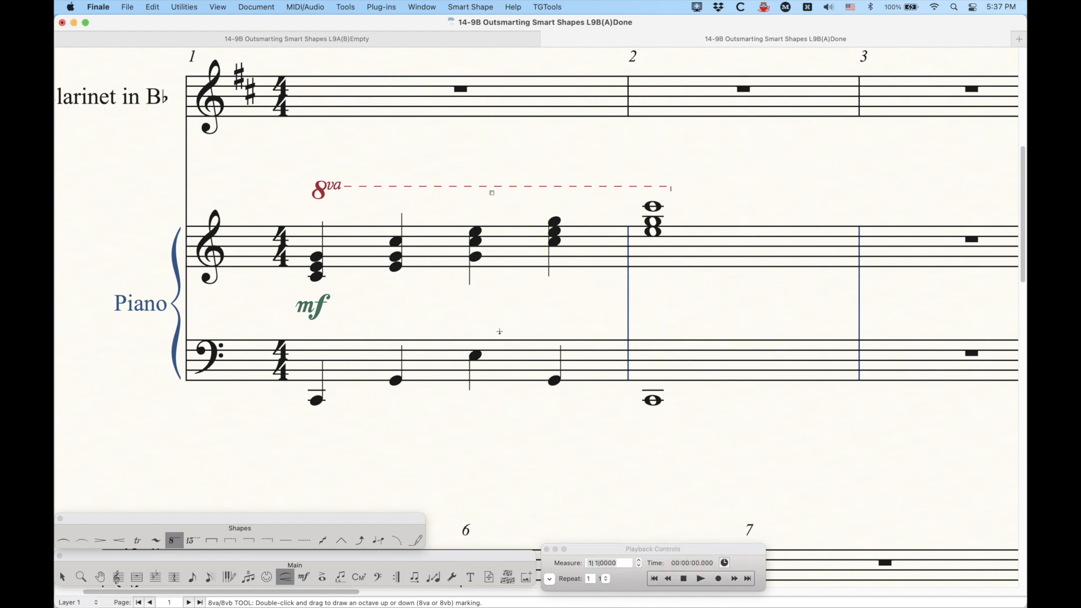
{"action": "key", "text": "BackSpace"}
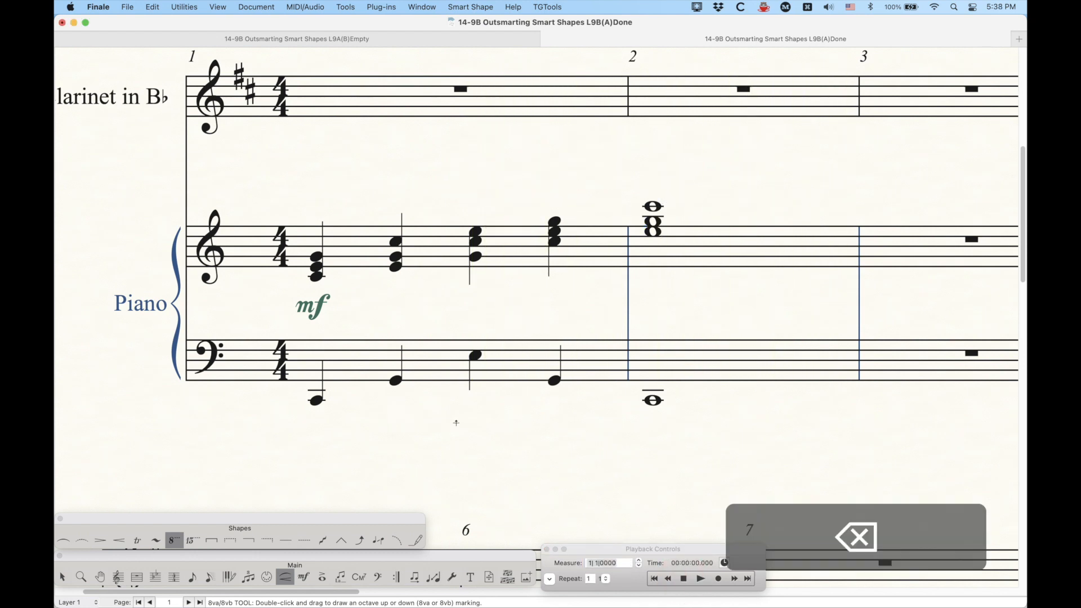
Step: Enter a whole note in the clarinet's measure 1 with Speedy Entry
{"action": "scroll", "coordinate": [456, 423], "scroll_direction": "up", "scroll_amount": 2}
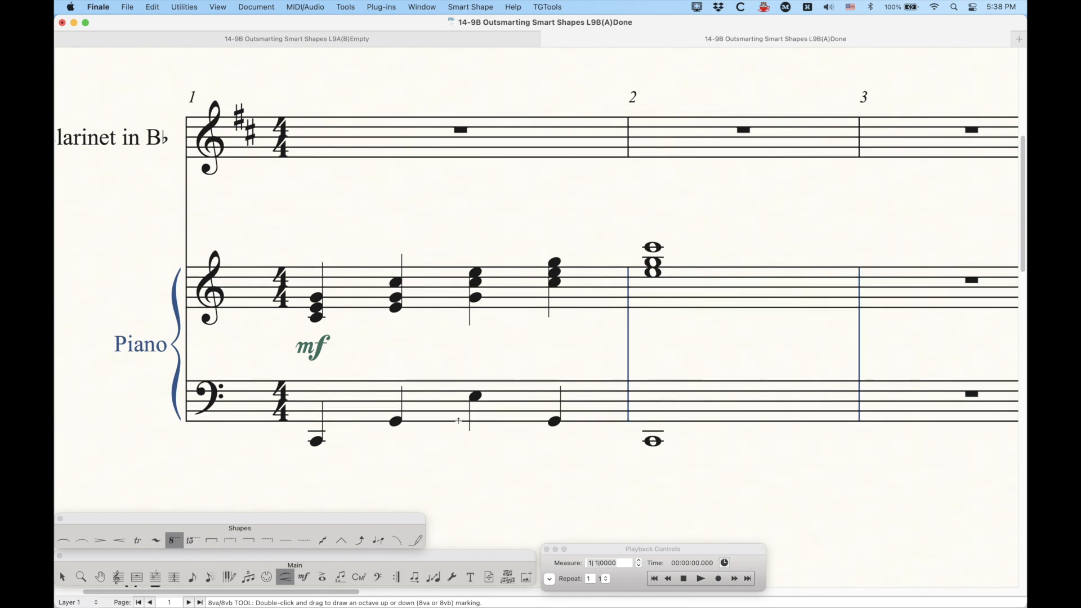
{"action": "left_click", "coordinate": [211, 583]}
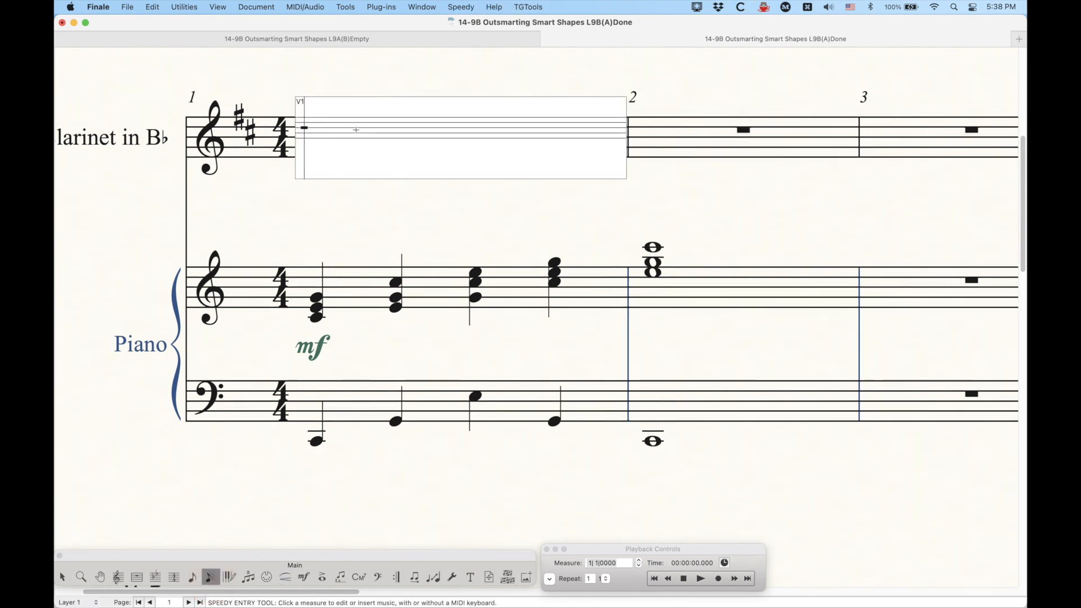
{"action": "key", "text": "7"}
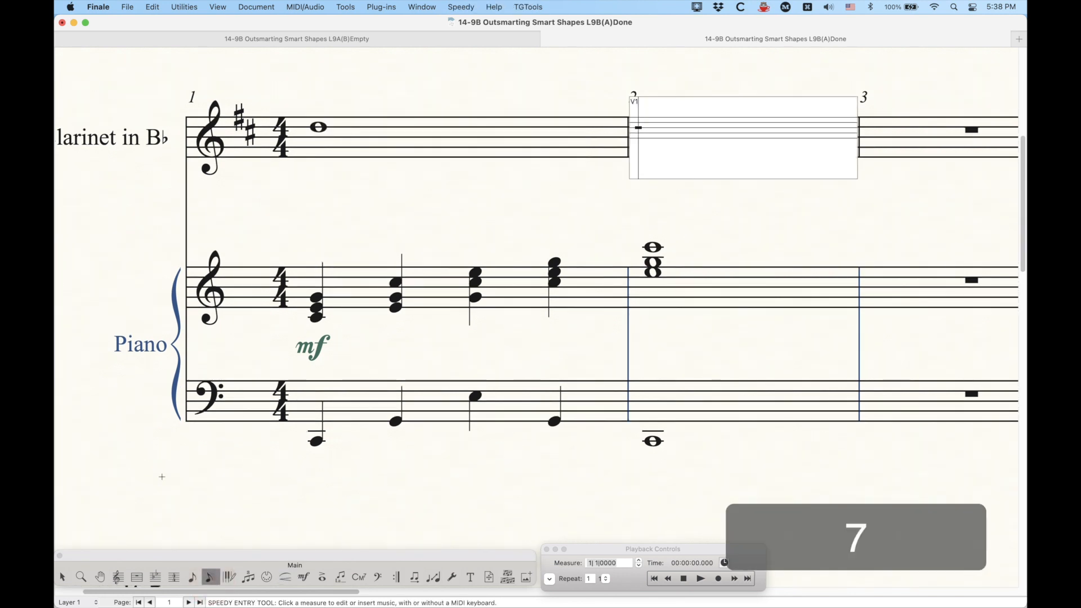
Step: Draw a default trill over the clarinet's whole note in measure 1
{"action": "left_click", "coordinate": [286, 578]}
{"action": "left_click", "coordinate": [141, 541]}
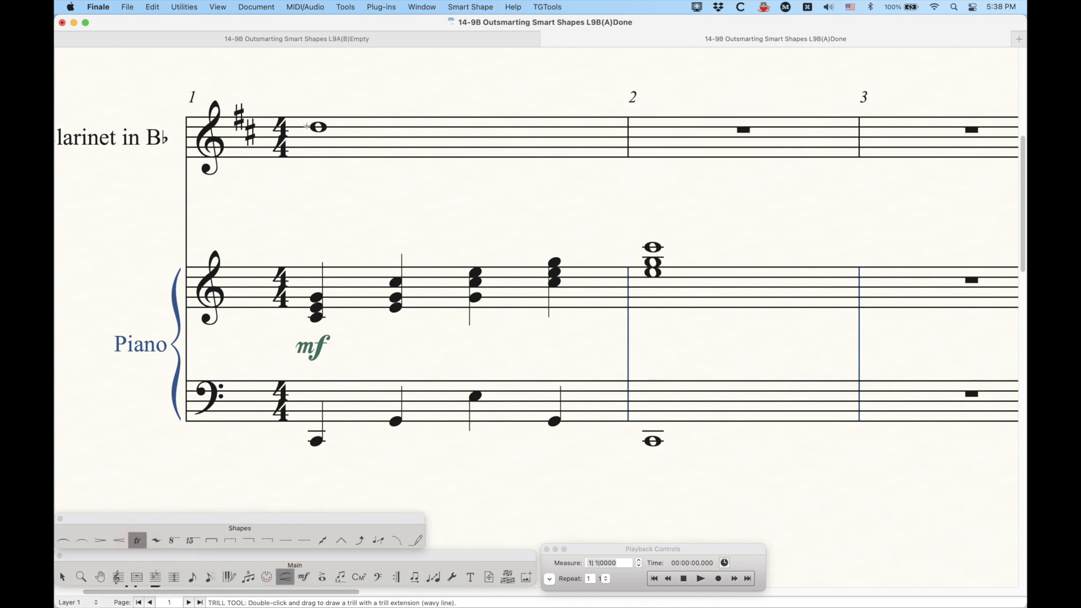
{"action": "double_click", "coordinate": [315, 100]}
{"action": "mouse_move", "coordinate": [314, 99]}
{"action": "left_mouse_down"}
{"action": "mouse_move", "coordinate": [500, 150]}
{"action": "mouse_move", "coordinate": [611, 136]}
{"action": "left_mouse_up"}
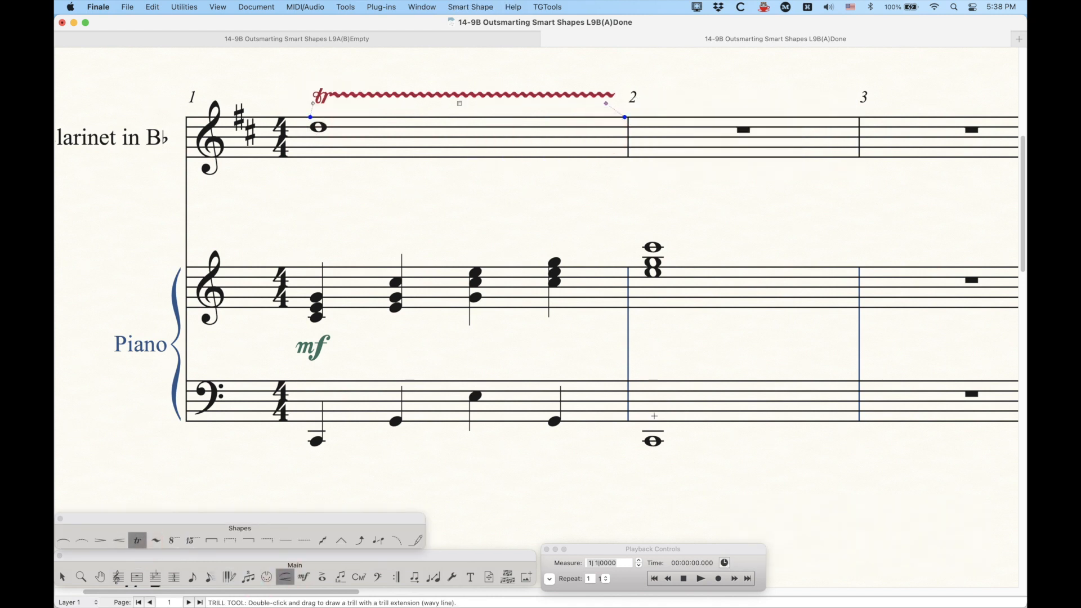
Step: Play back the score and delete the trill
{"action": "left_click", "coordinate": [686, 580]}
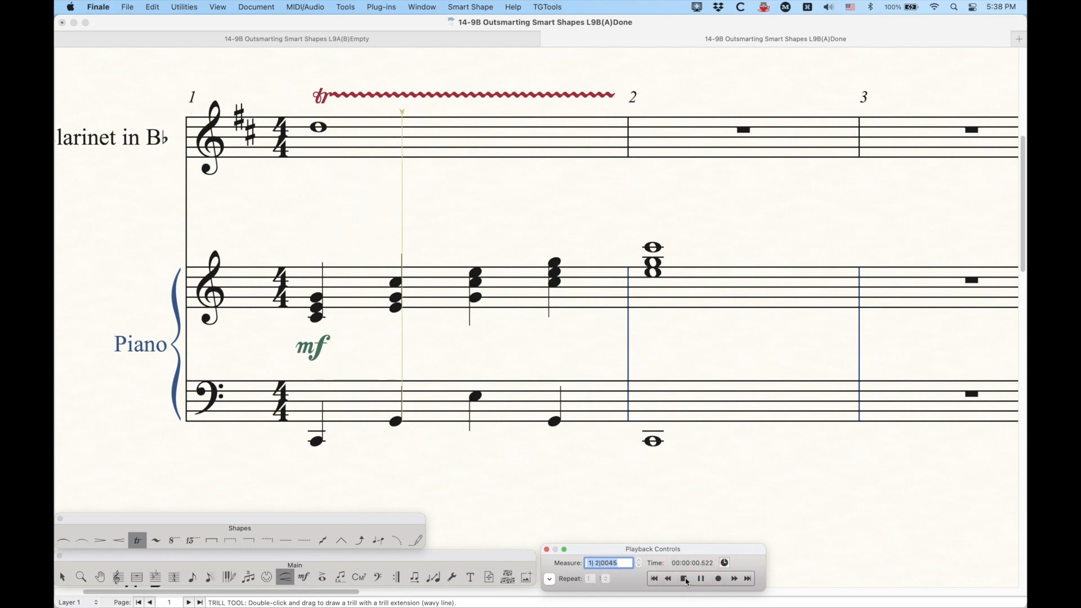
{"action": "left_click", "coordinate": [685, 579]}
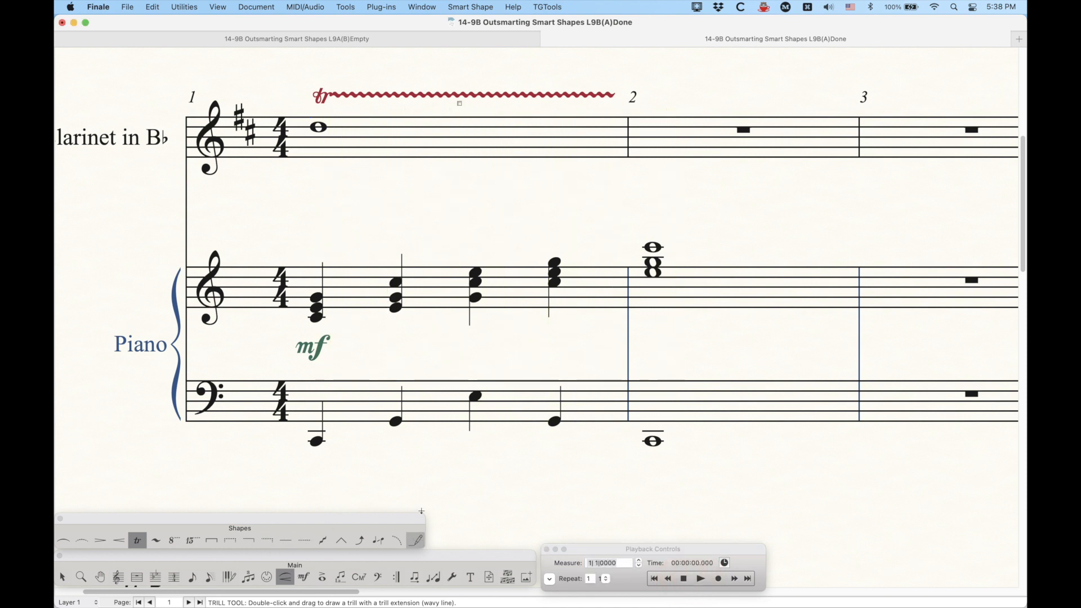
{"action": "left_click", "coordinate": [460, 103]}
{"action": "key", "text": "BackSpace"}
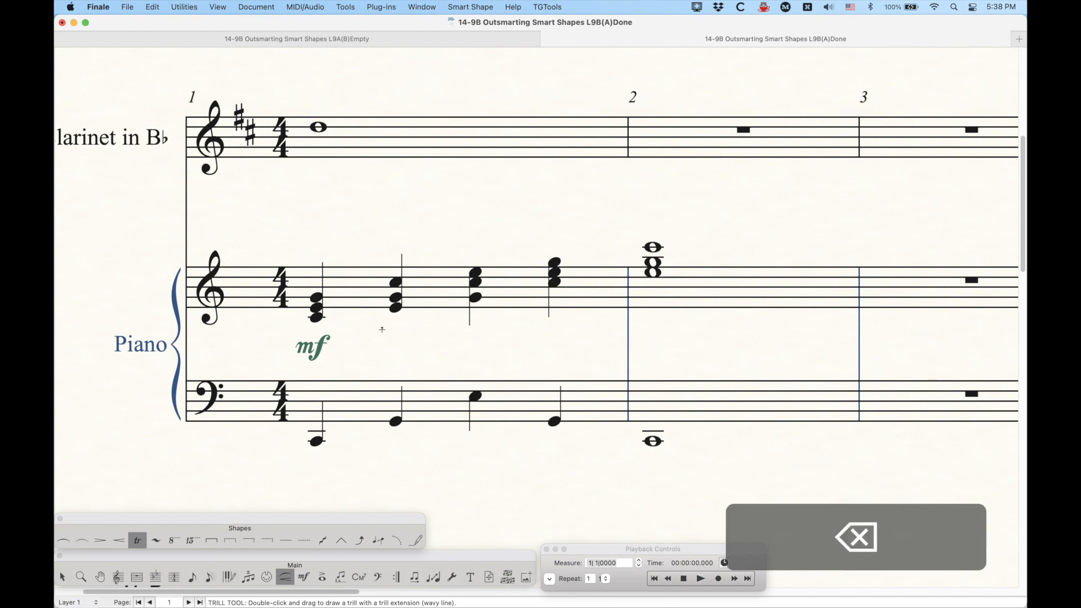
Step: Pick the flat trill custom line and draw it over the clarinet's whole note in measure 1
{"action": "left_click", "coordinate": [415, 541], "text": "alt"}
{"action": "scroll", "coordinate": [414, 342], "scroll_direction": "up", "scroll_amount": 20}
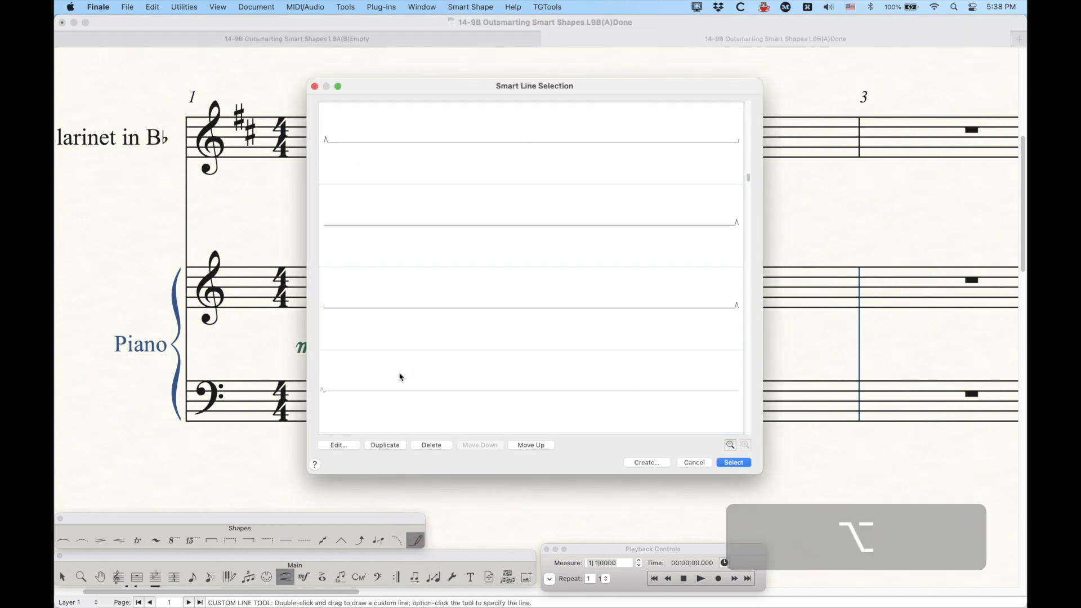
{"action": "scroll", "coordinate": [400, 378], "scroll_direction": "down", "scroll_amount": 5}
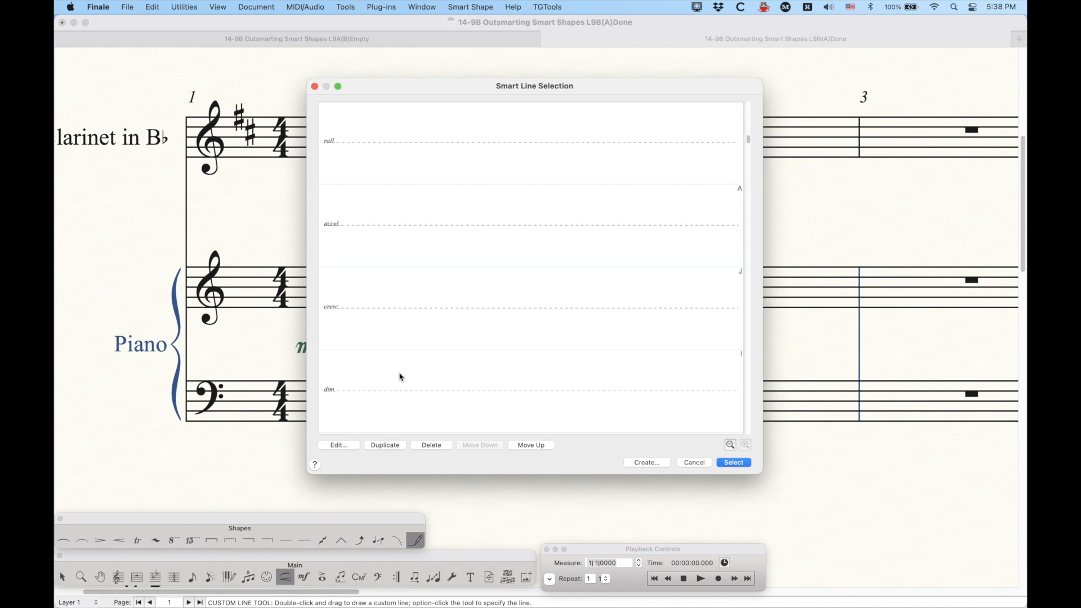
{"action": "scroll", "coordinate": [400, 377], "scroll_direction": "down", "scroll_amount": 5}
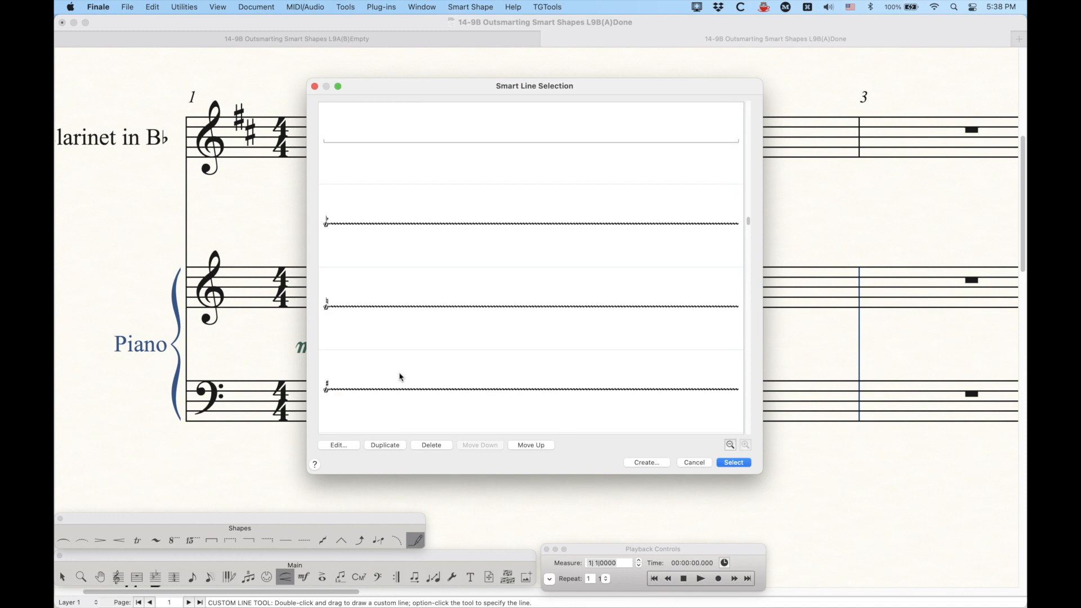
{"action": "left_click", "coordinate": [415, 238]}
{"action": "double_click", "coordinate": [415, 238]}
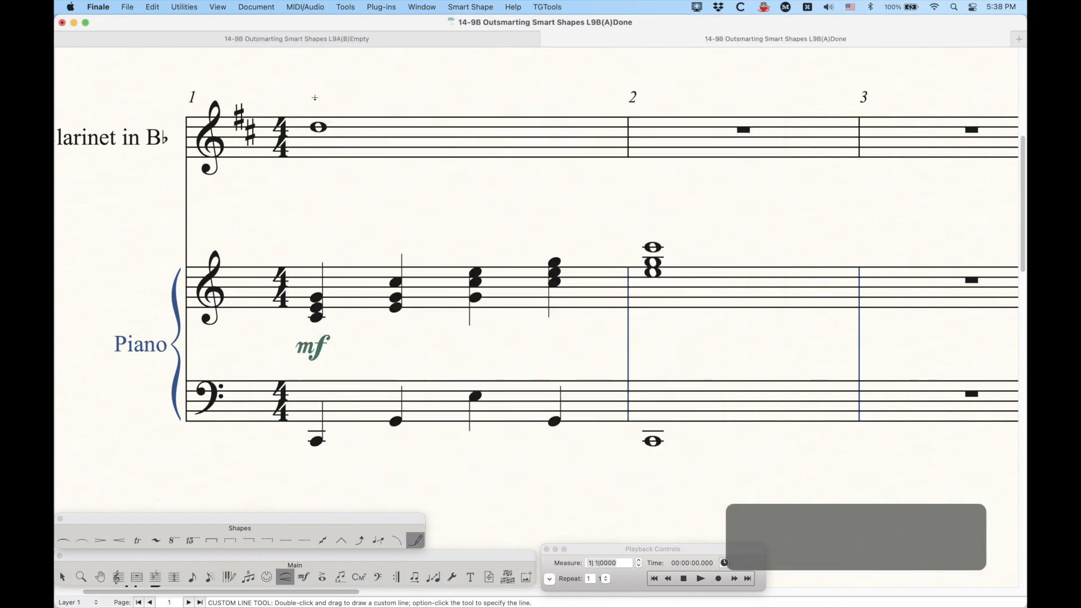
{"action": "double_click", "coordinate": [315, 97]}
{"action": "left_click_drag", "start_coordinate": [315, 97], "coordinate": [622, 121]}
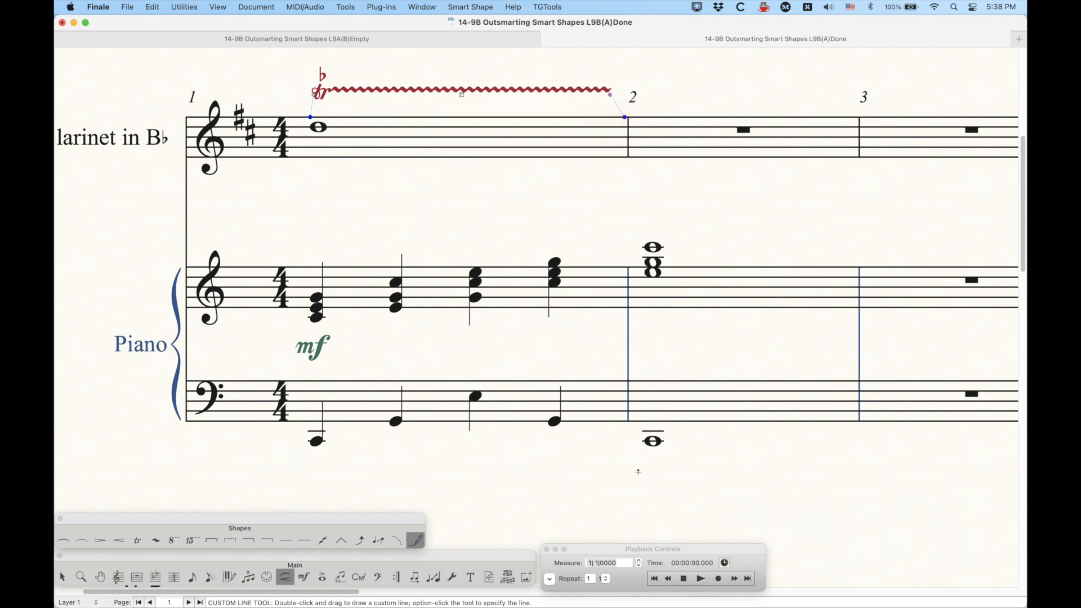
Step: Play back the score and delete the flat trill line
{"action": "left_click", "coordinate": [683, 581]}
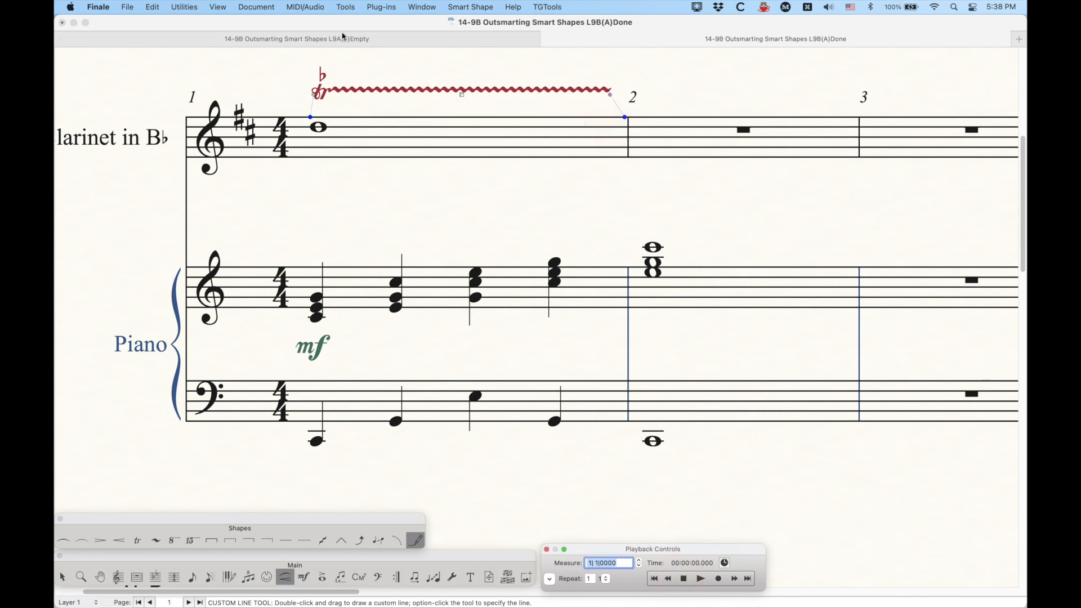
{"action": "left_click", "coordinate": [700, 580]}
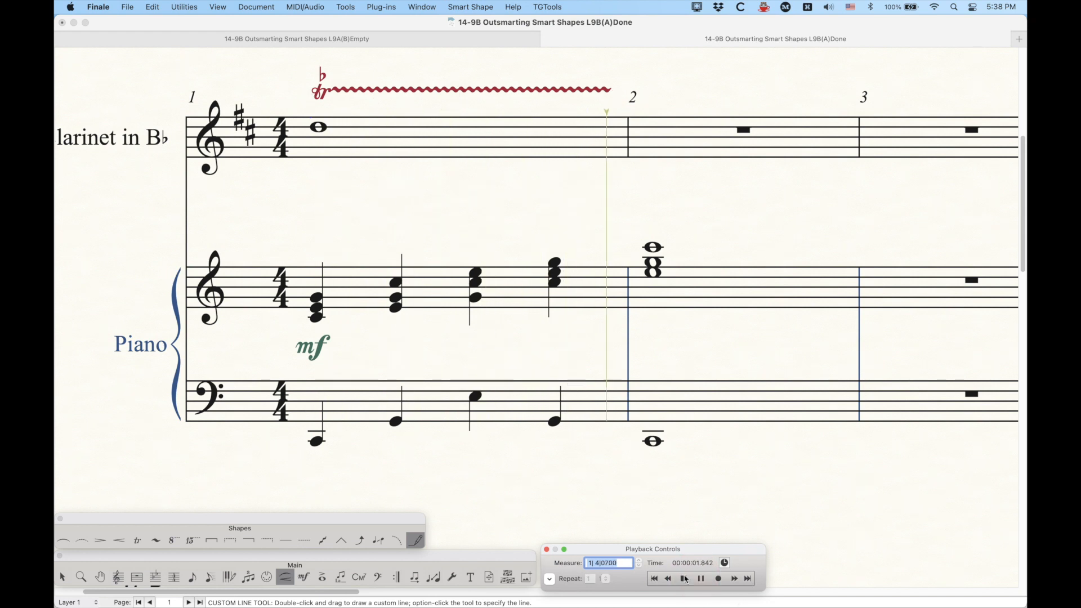
{"action": "left_click", "coordinate": [685, 580]}
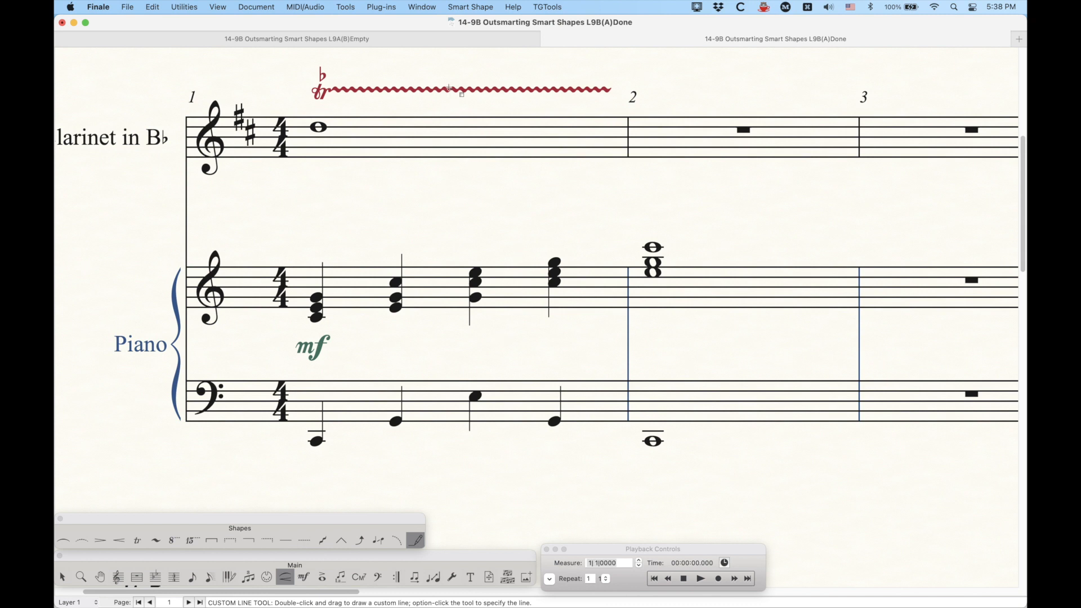
{"action": "left_click", "coordinate": [494, 106]}
{"action": "key", "text": "BackSpace"}
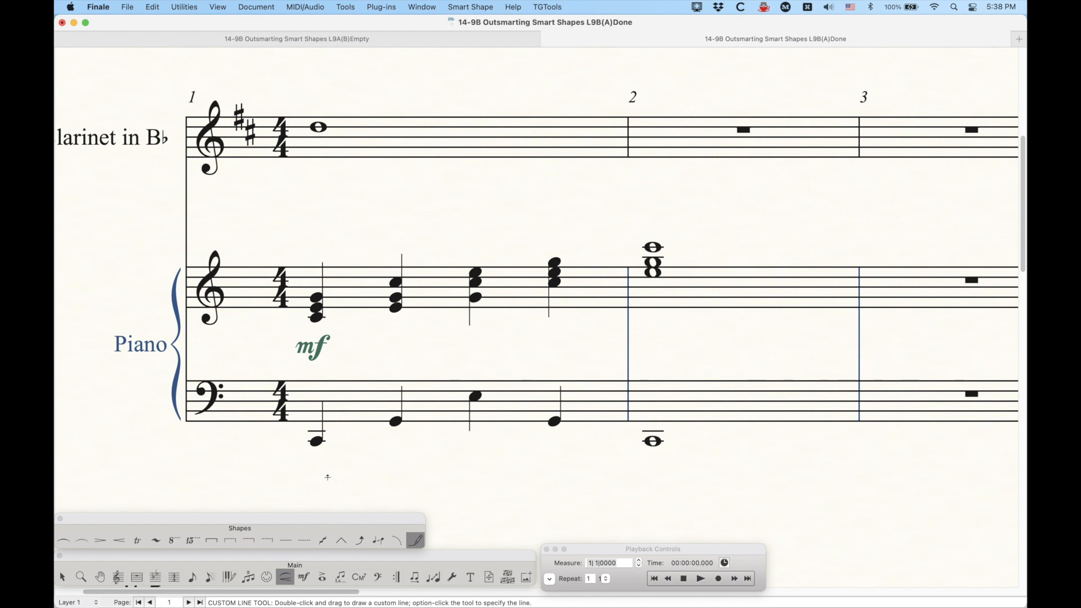
Step: Pick the pedal custom line and draw it under the piano's bass staff from measure 1 to the end of measure 2
{"action": "left_click", "coordinate": [416, 541], "text": "alt"}
{"action": "scroll", "coordinate": [471, 393], "scroll_direction": "down", "scroll_amount": 3}
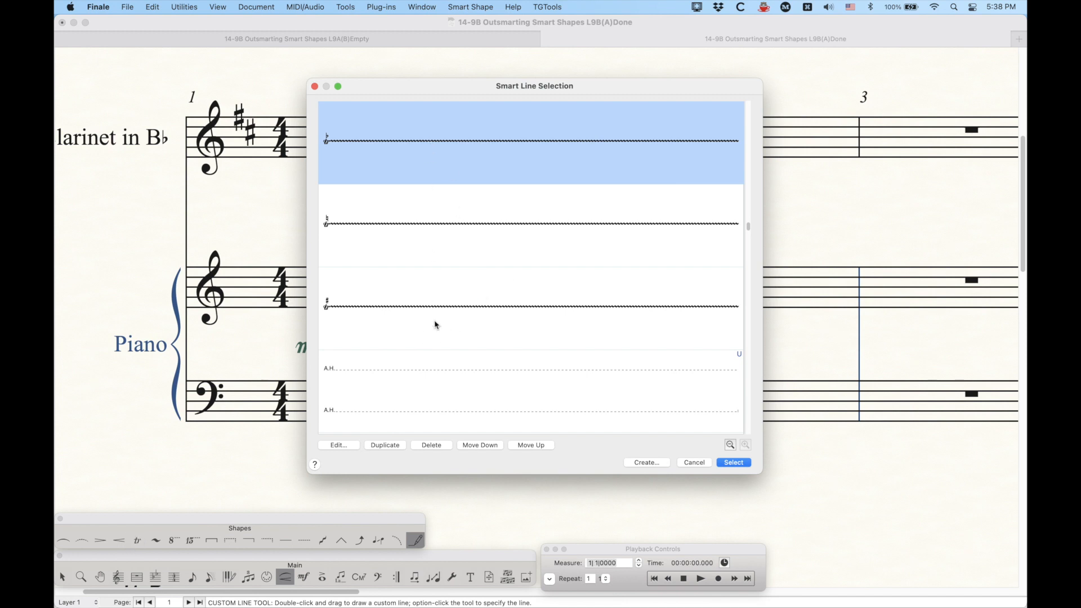
{"action": "scroll", "coordinate": [434, 324], "scroll_direction": "down", "scroll_amount": 5}
{"action": "scroll", "coordinate": [436, 325], "scroll_direction": "down", "scroll_amount": 3}
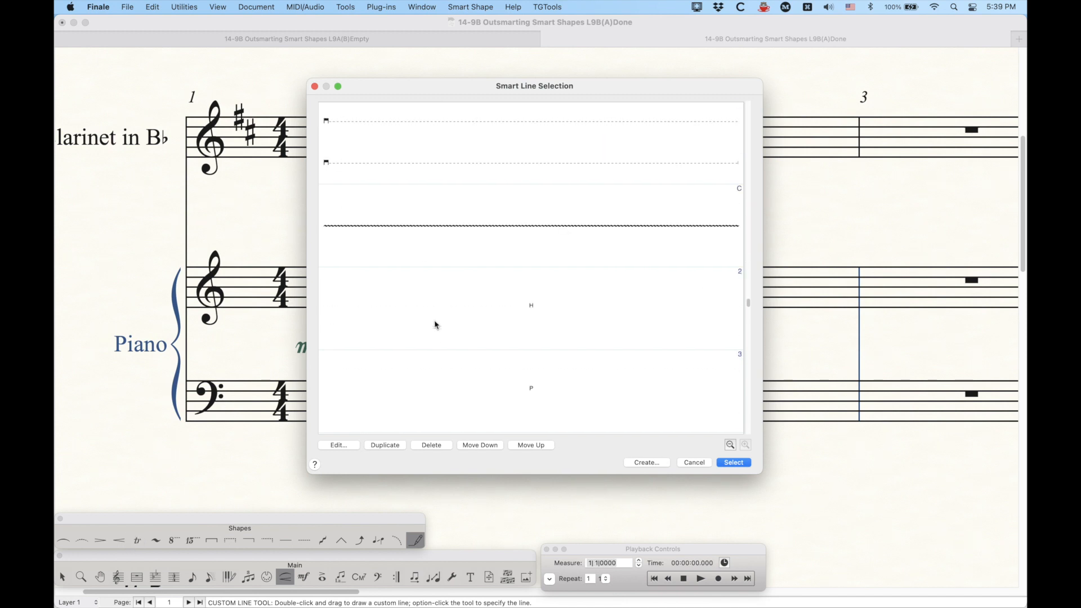
{"action": "scroll", "coordinate": [436, 325], "scroll_direction": "up", "scroll_amount": 5}
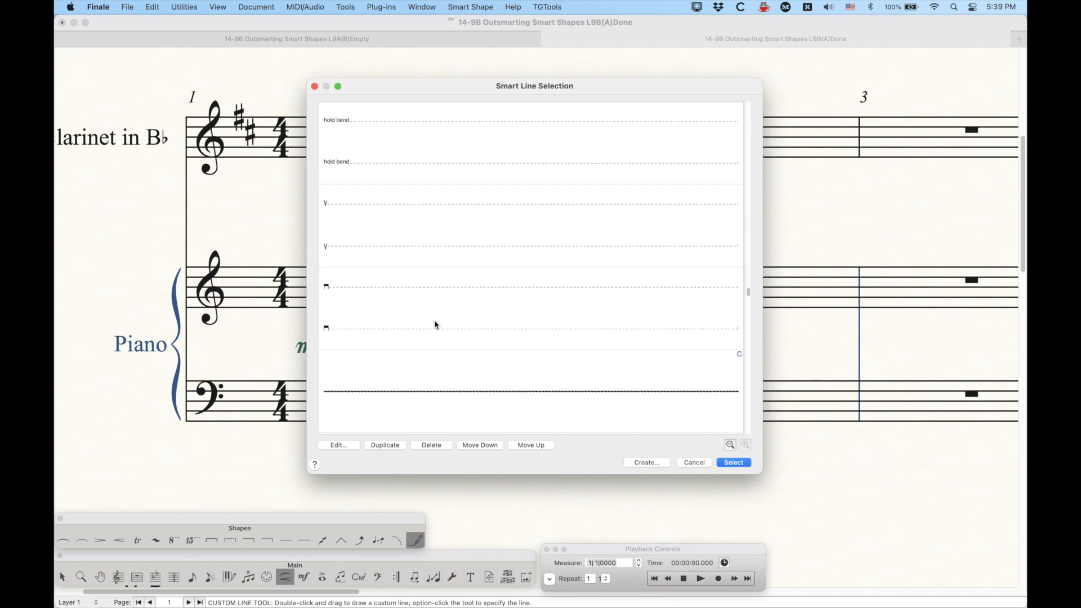
{"action": "scroll", "coordinate": [435, 325], "scroll_direction": "up", "scroll_amount": 8}
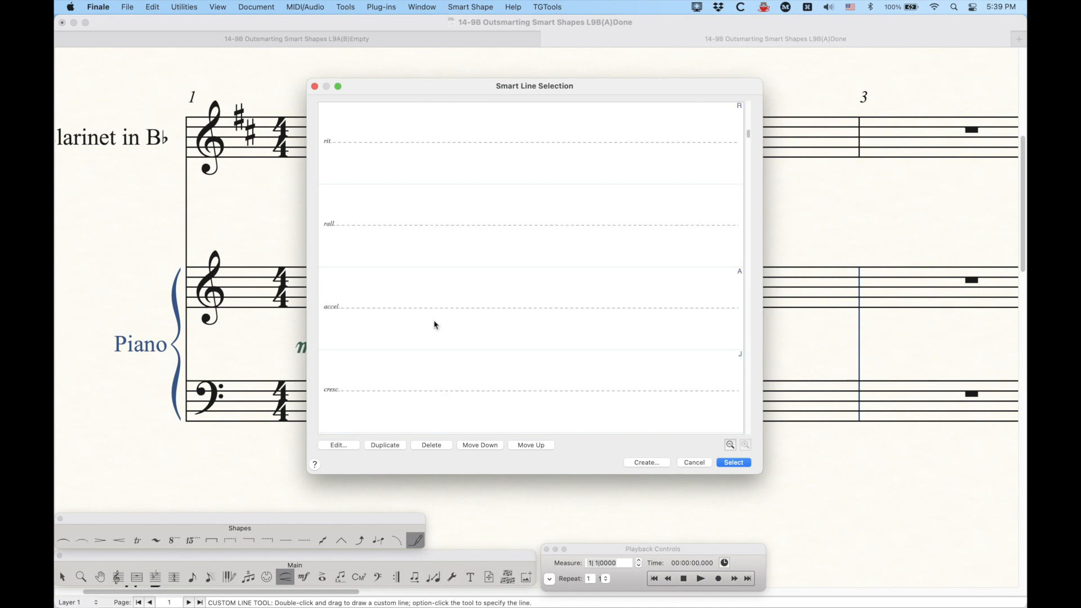
{"action": "left_click", "coordinate": [435, 325]}
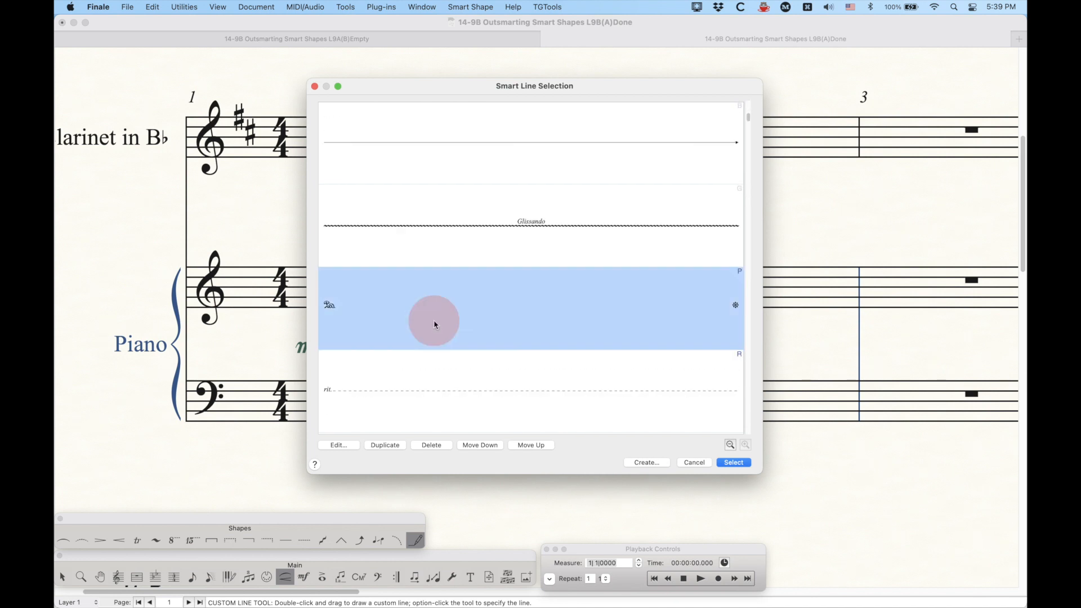
{"action": "key", "text": "Return"}
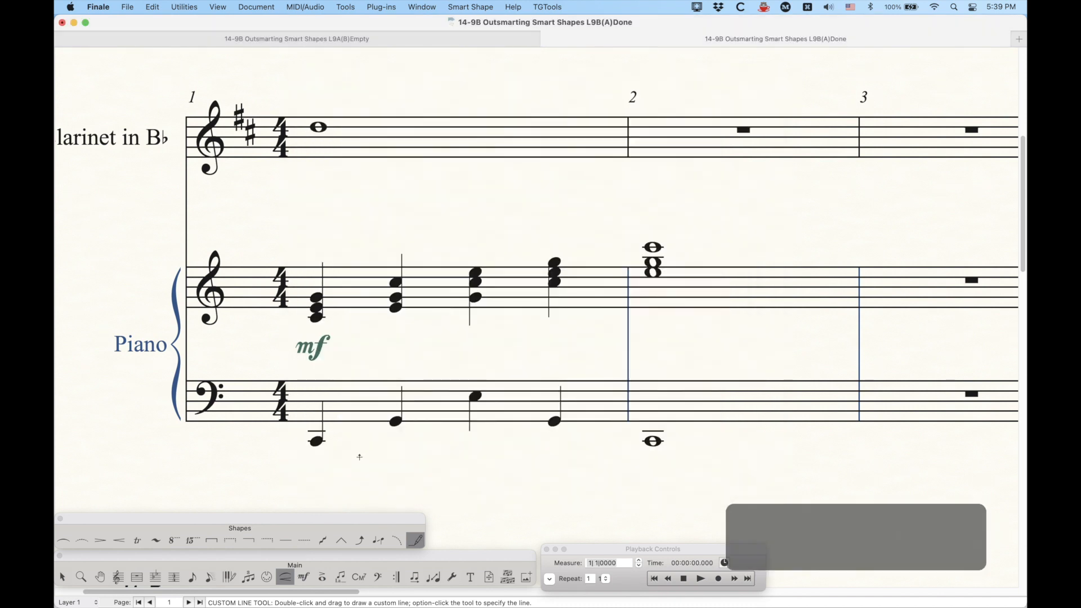
{"action": "double_click", "coordinate": [318, 476]}
{"action": "mouse_move", "coordinate": [319, 476]}
{"action": "left_mouse_down"}
{"action": "mouse_move", "coordinate": [516, 498]}
{"action": "mouse_move", "coordinate": [867, 498]}
{"action": "mouse_move", "coordinate": [852, 499]}
{"action": "left_mouse_up"}
Step: Play back the score and delete the pedal line
{"action": "left_click", "coordinate": [683, 579]}
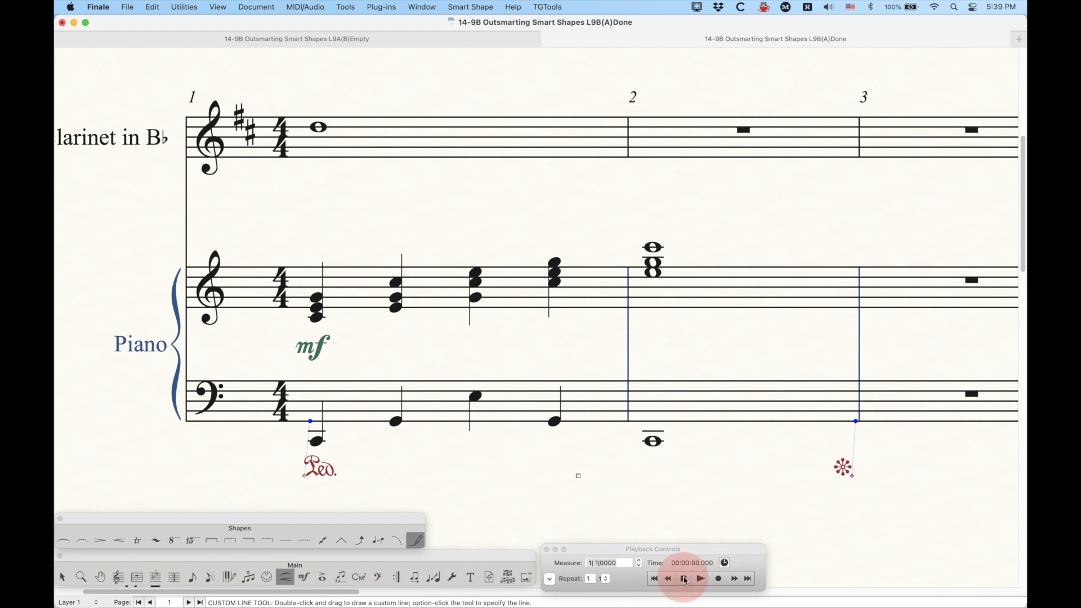
{"action": "left_click", "coordinate": [701, 579]}
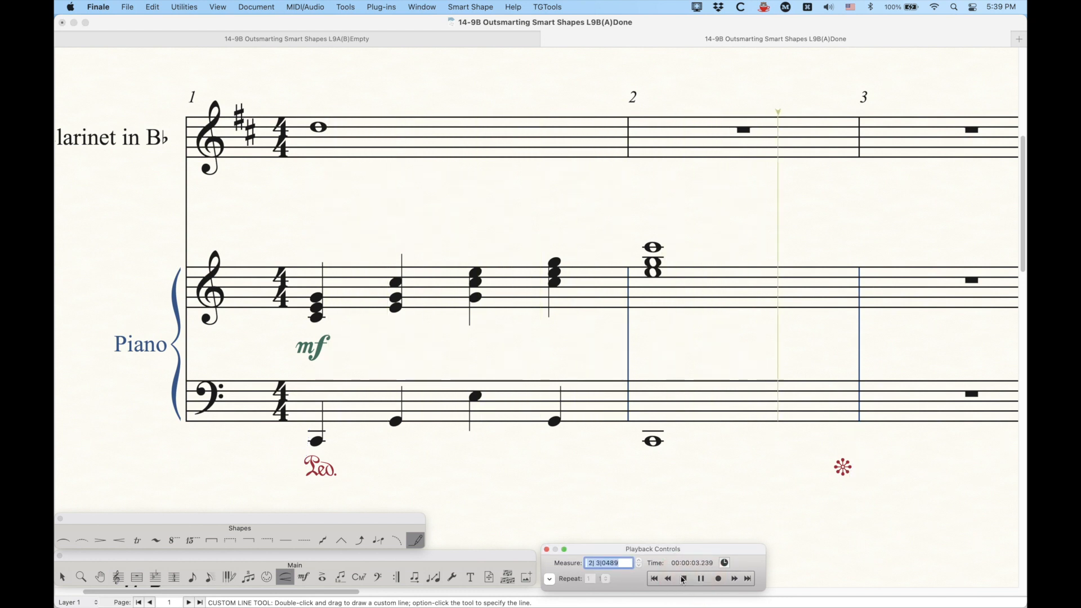
{"action": "left_click", "coordinate": [684, 579]}
{"action": "left_click", "coordinate": [673, 527]}
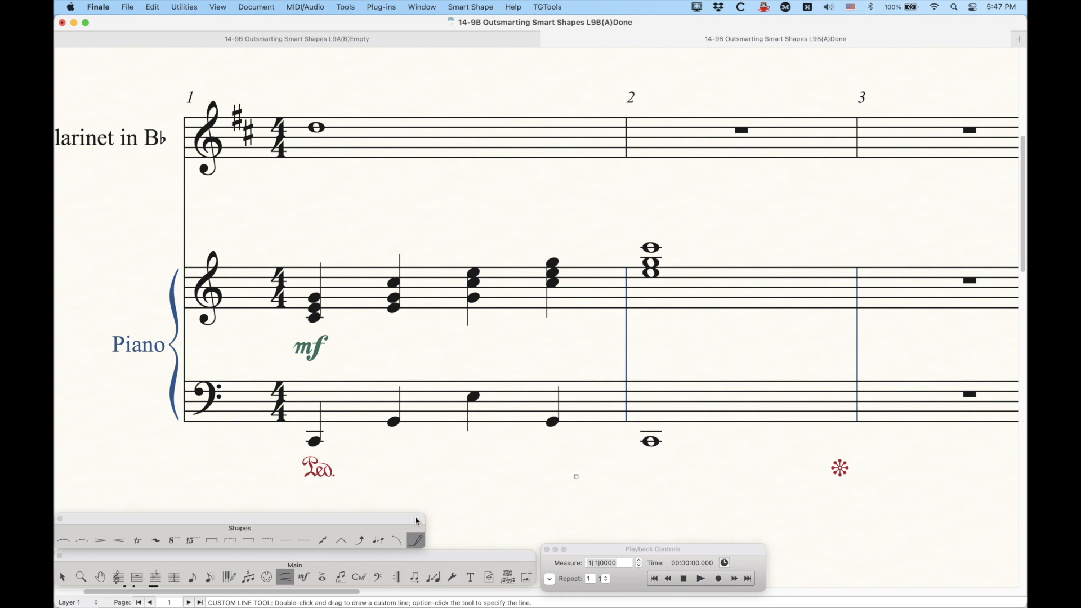
{"action": "left_click", "coordinate": [593, 491]}
{"action": "key", "text": "BackSpace"}
Step: Open the pedal custom line's definition and inspect its left start text without changing anything
{"action": "left_click", "coordinate": [423, 543], "text": "alt"}
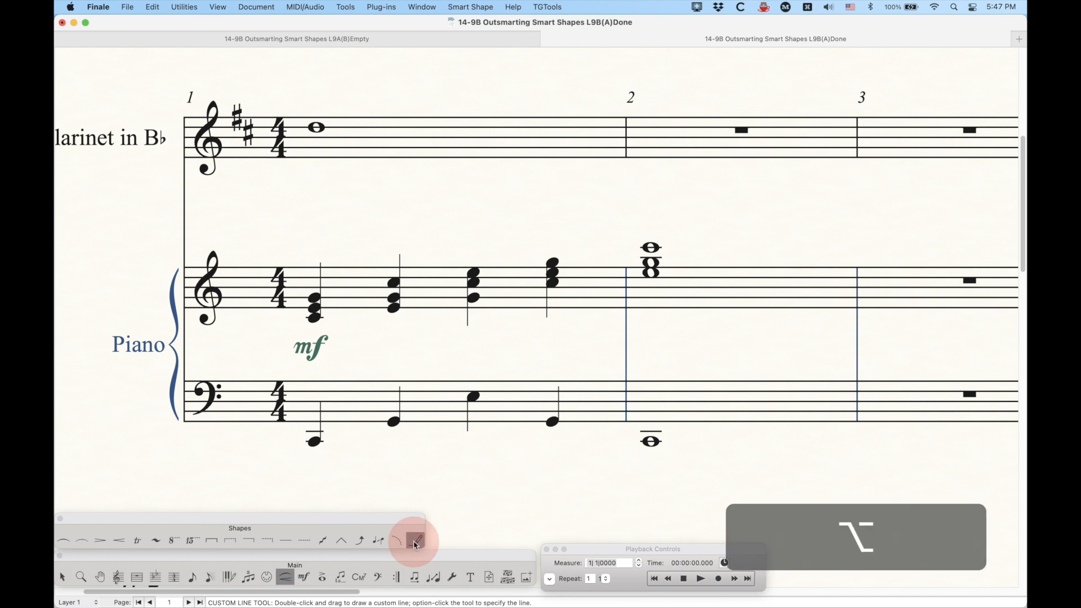
{"action": "scroll", "coordinate": [498, 372], "scroll_direction": "down", "scroll_amount": 2}
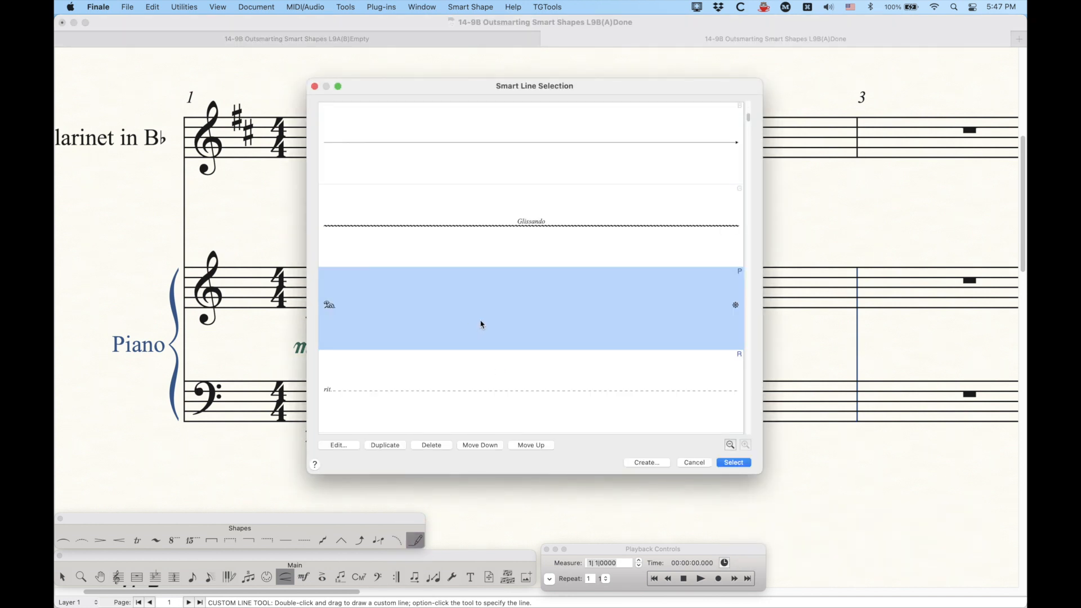
{"action": "left_click", "coordinate": [336, 445]}
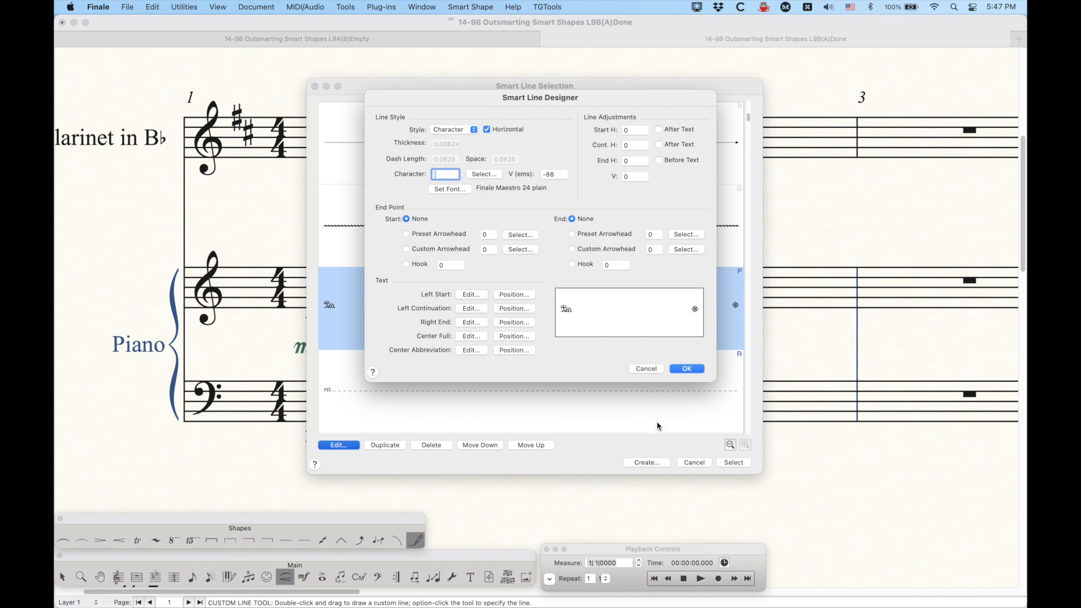
{"action": "left_click", "coordinate": [646, 369]}
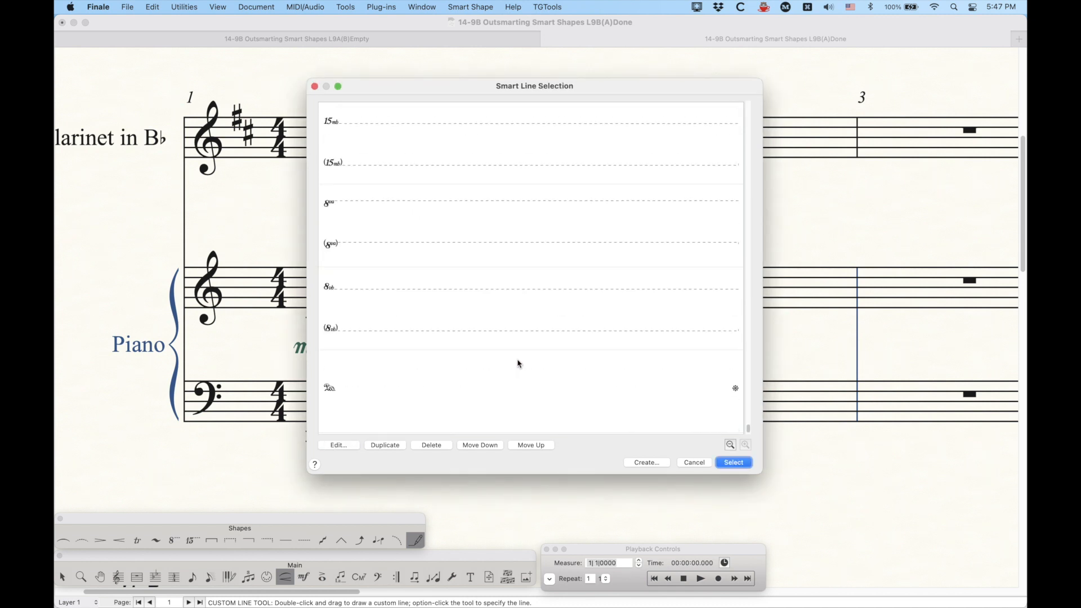
{"action": "left_click", "coordinate": [511, 392]}
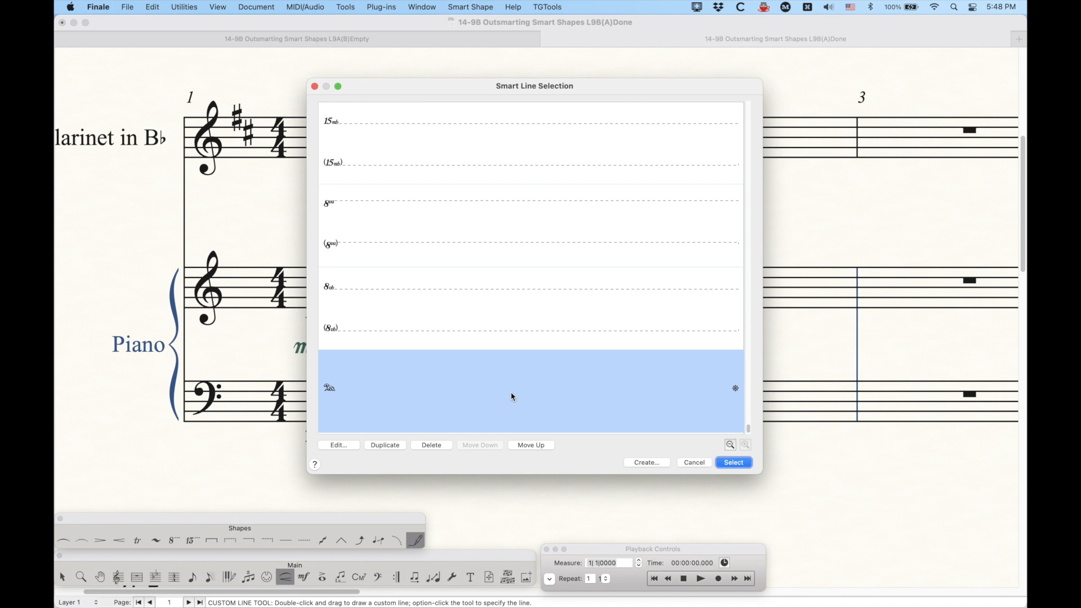
{"action": "left_click", "coordinate": [339, 444]}
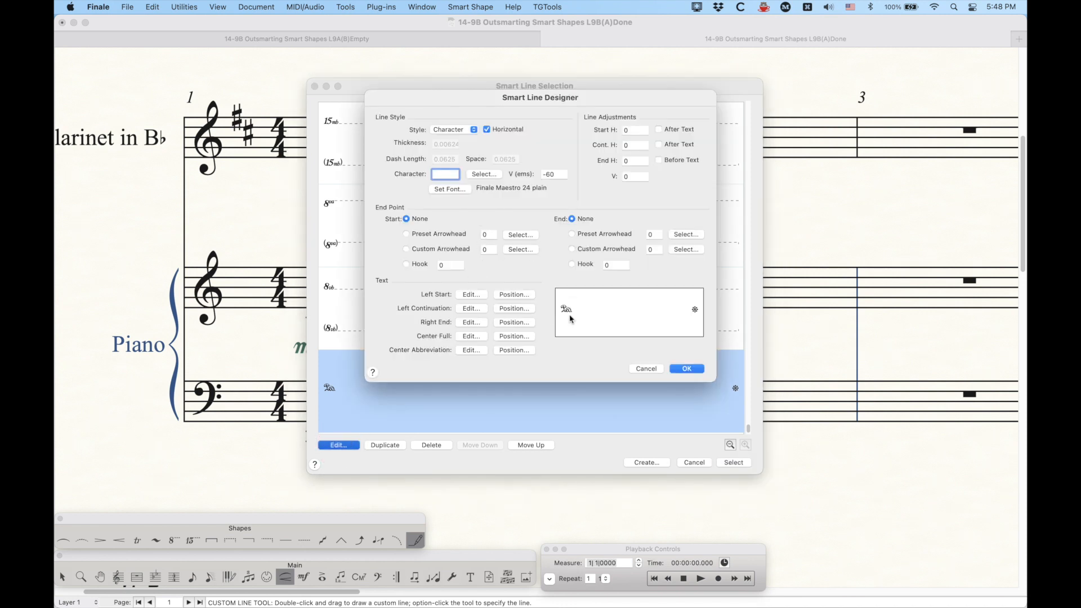
{"action": "left_click", "coordinate": [473, 296]}
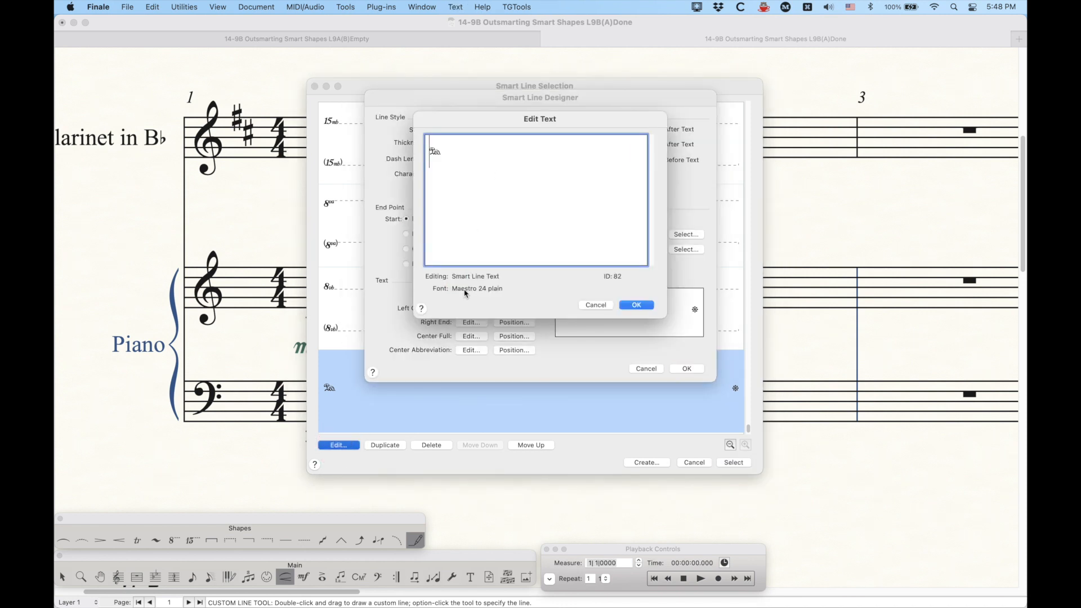
{"action": "double_click", "coordinate": [457, 161]}
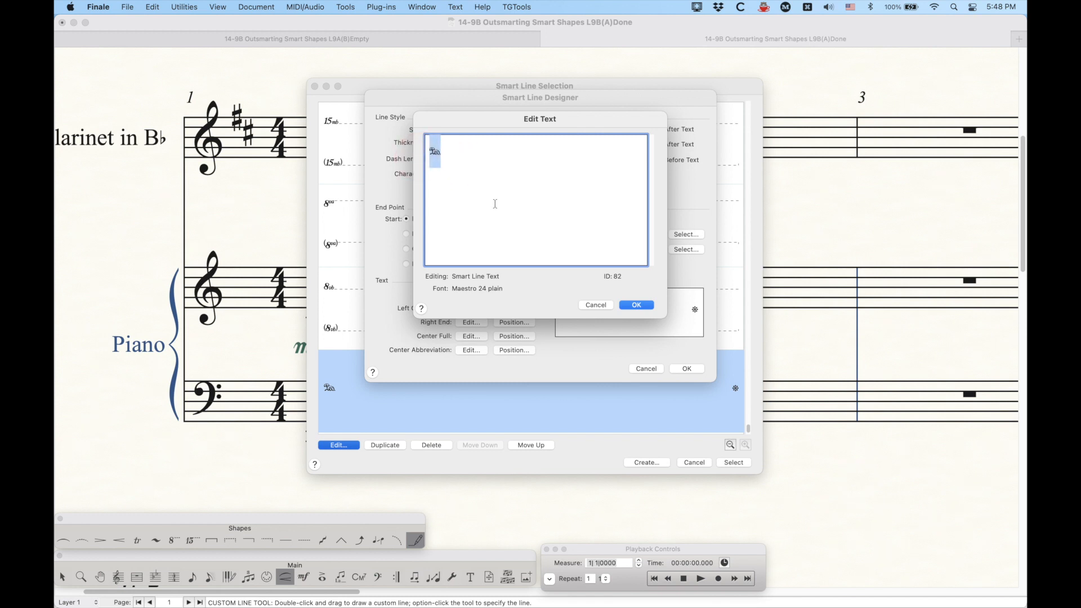
{"action": "left_click", "coordinate": [478, 177]}
{"action": "left_click", "coordinate": [595, 305]}
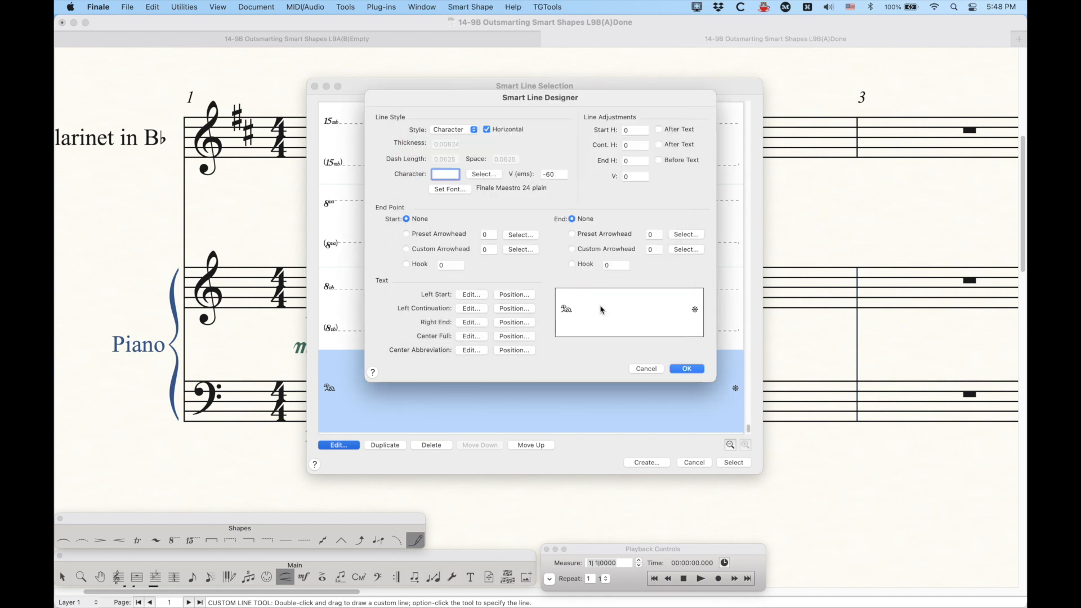
{"action": "left_click", "coordinate": [640, 366]}
Step: Select the pedal custom line and draw it again under the bass staff across measures 1 and 2
{"action": "scroll", "coordinate": [732, 450], "scroll_direction": "up", "scroll_amount": 1}
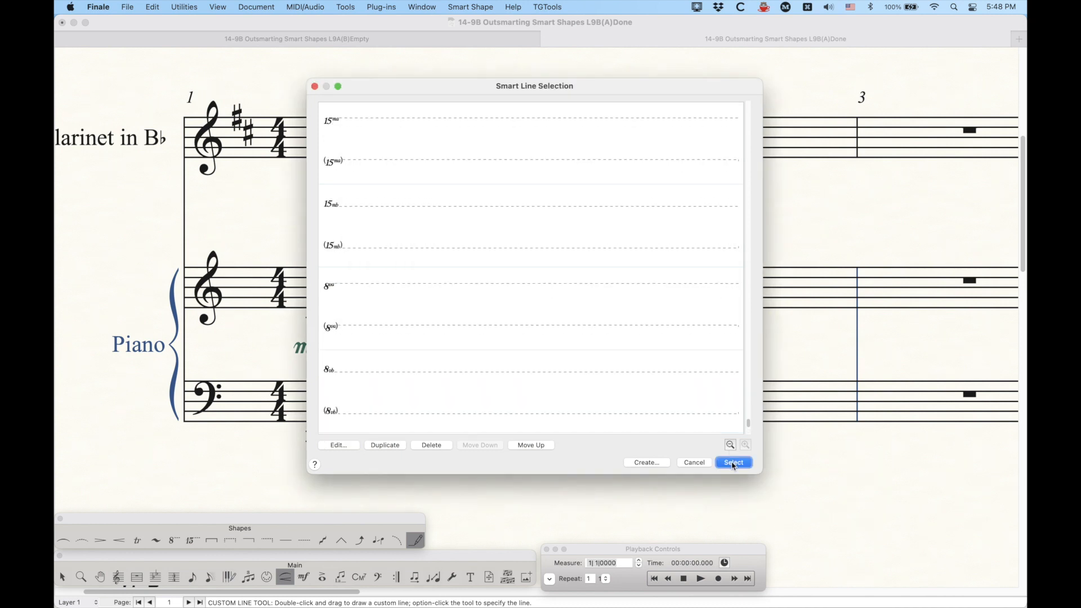
{"action": "scroll", "coordinate": [552, 394], "scroll_direction": "down", "scroll_amount": 1}
{"action": "left_click", "coordinate": [730, 462]}
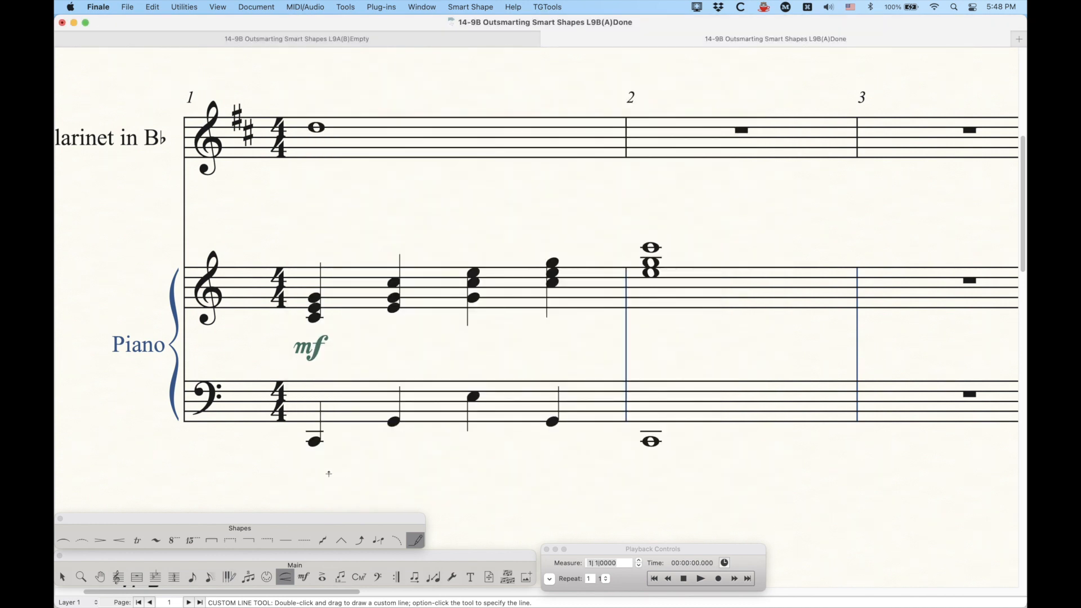
{"action": "left_click", "coordinate": [307, 468]}
{"action": "mouse_move", "coordinate": [307, 468]}
{"action": "left_mouse_down"}
{"action": "mouse_move", "coordinate": [712, 511]}
{"action": "mouse_move", "coordinate": [845, 495]}
{"action": "left_mouse_up"}
{"action": "left_click_drag", "start_coordinate": [576, 470], "coordinate": [574, 476]}
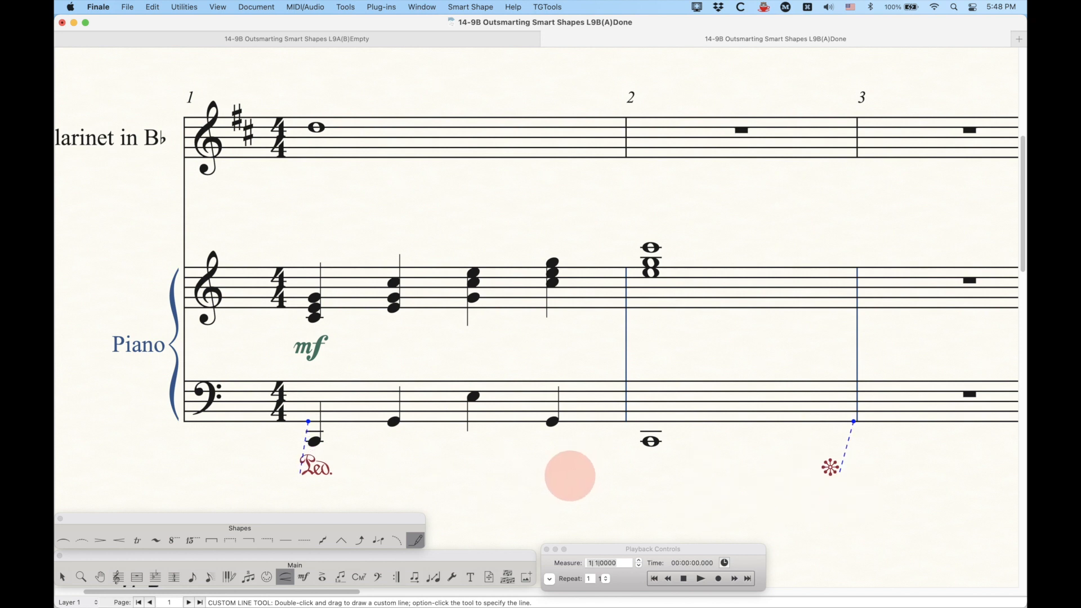
Step: Play back the score, then remove the redrawn pedal line
{"action": "left_click", "coordinate": [700, 579]}
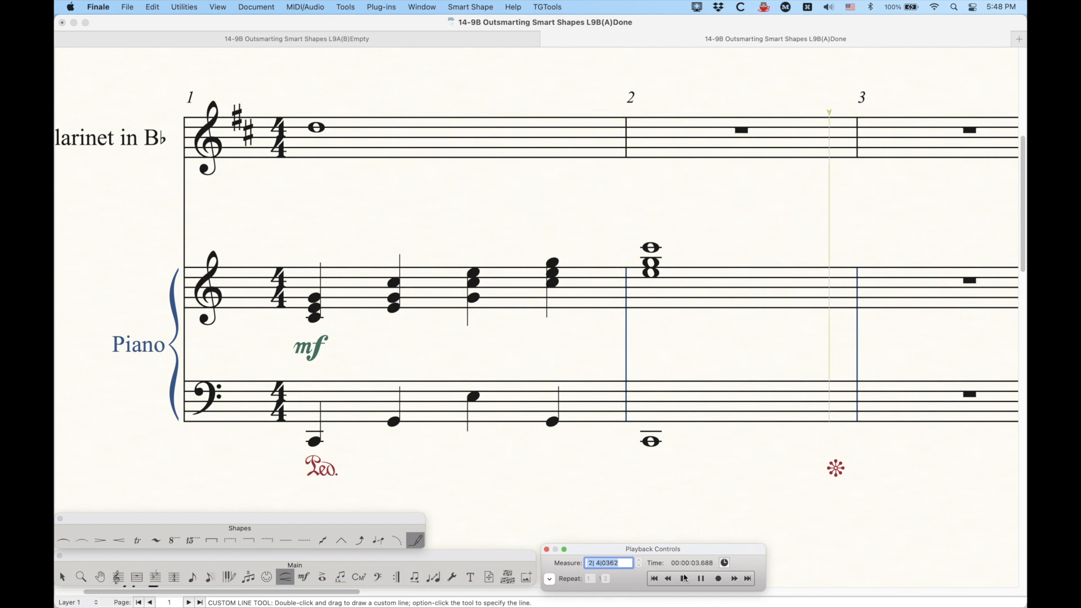
{"action": "left_click", "coordinate": [599, 414]}
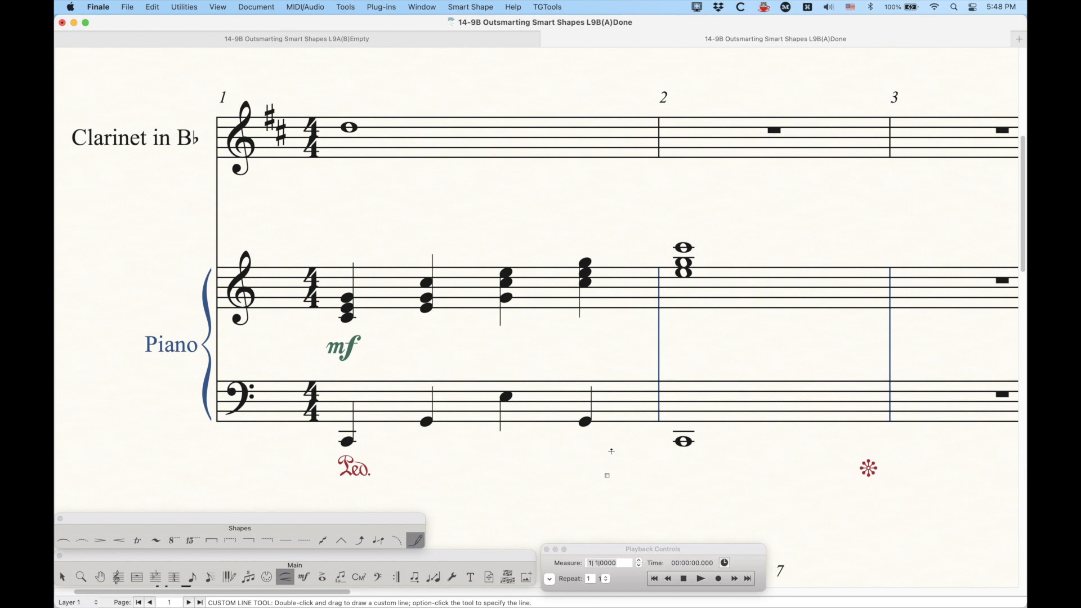
{"action": "left_click", "coordinate": [607, 476]}
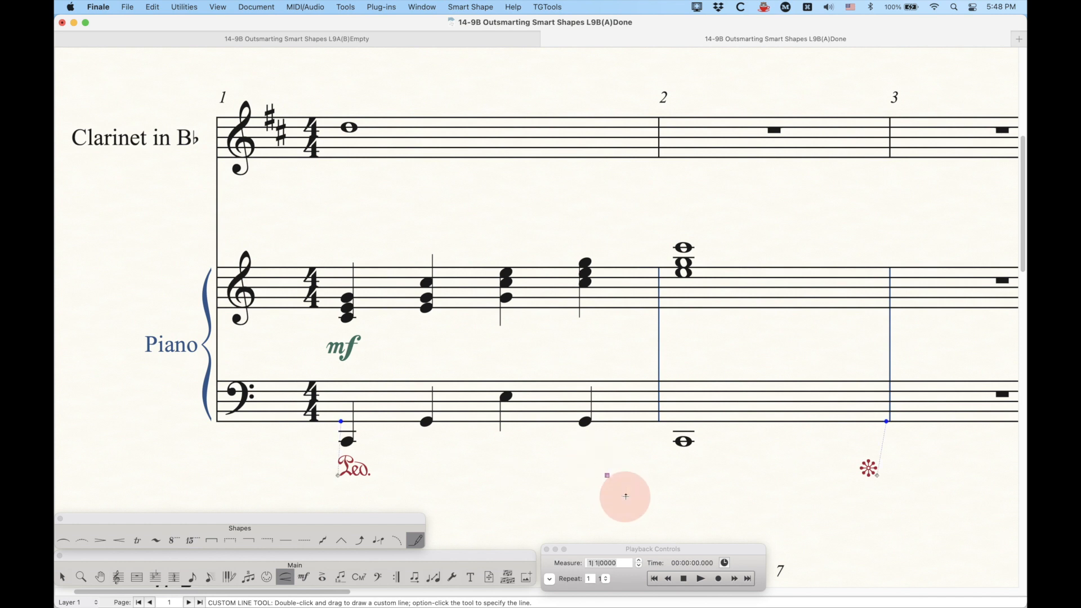
{"action": "key", "text": "BackSpace"}
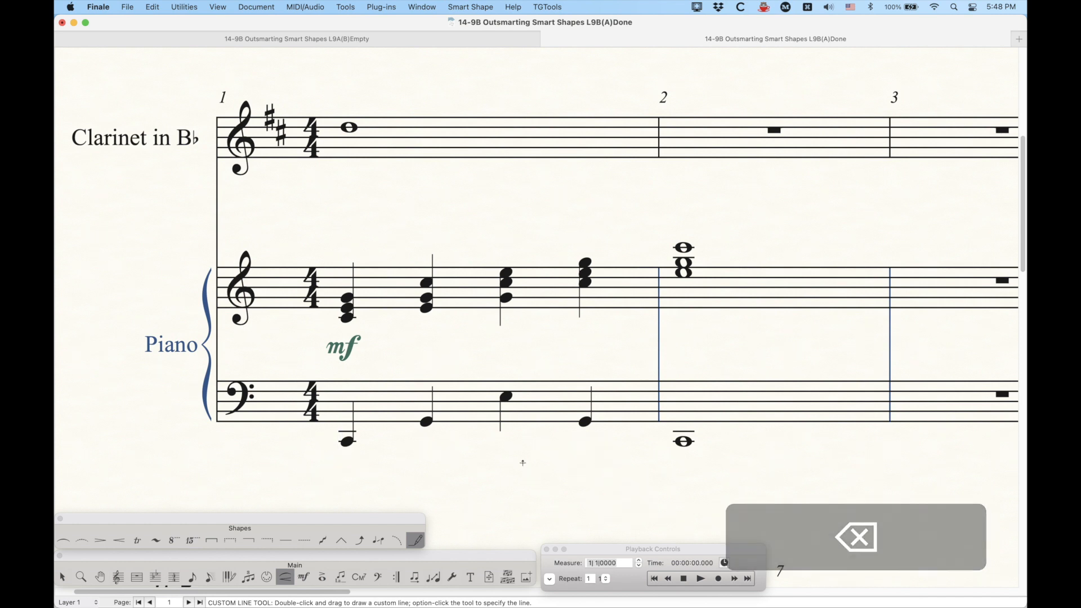
Step: Inspect the glissando smart line settings in Smart Shape Options and close them without changes
{"action": "left_click", "coordinate": [322, 541]}
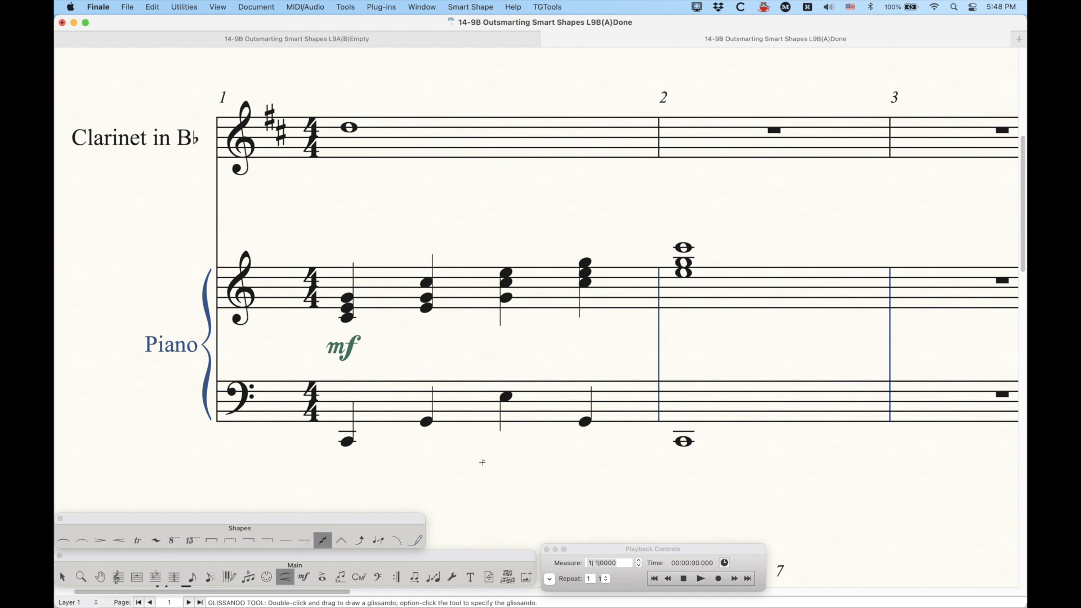
{"action": "left_click", "coordinate": [458, 6]}
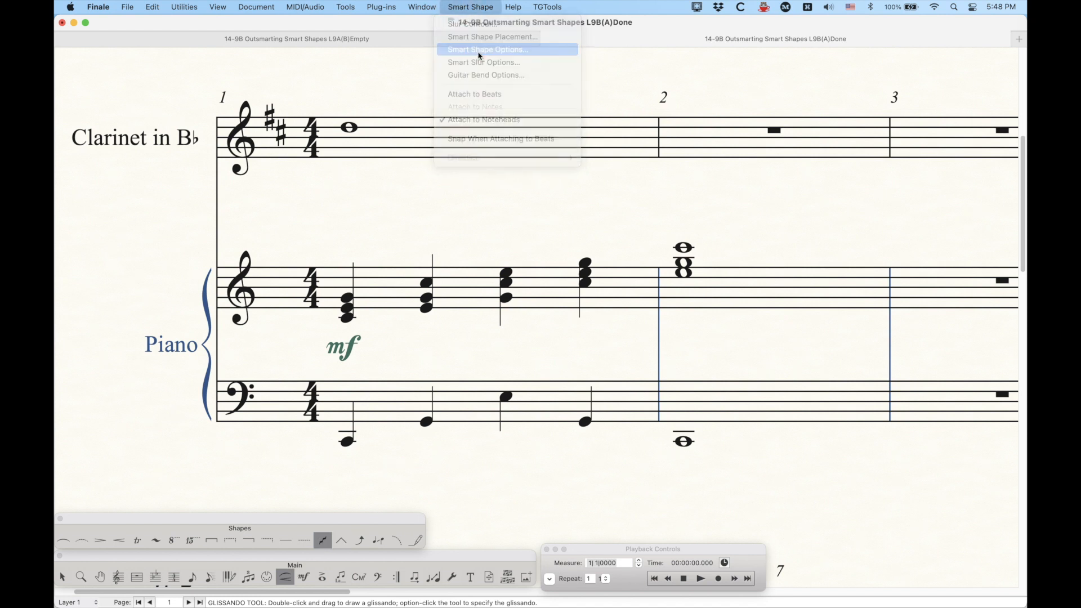
{"action": "left_click", "coordinate": [480, 56]}
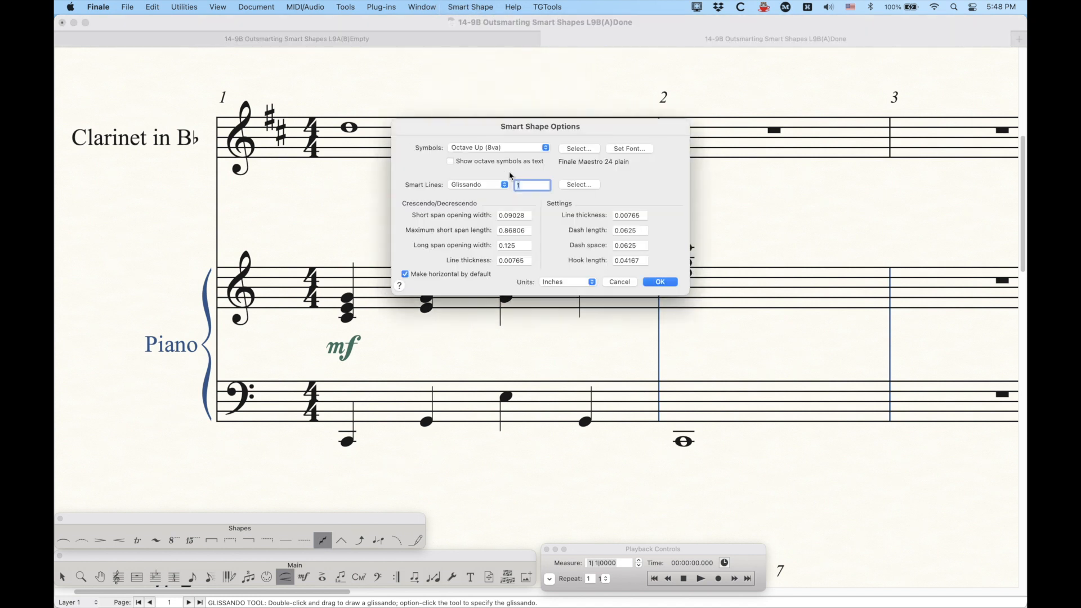
{"action": "left_click", "coordinate": [483, 185]}
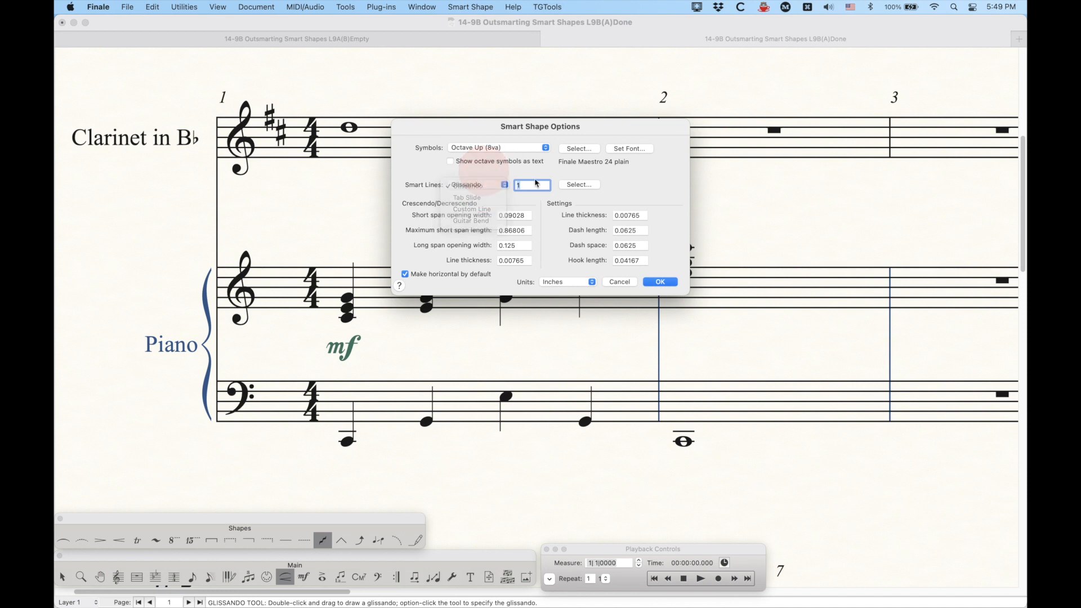
{"action": "left_click", "coordinate": [579, 185]}
{"action": "left_click", "coordinate": [339, 445]}
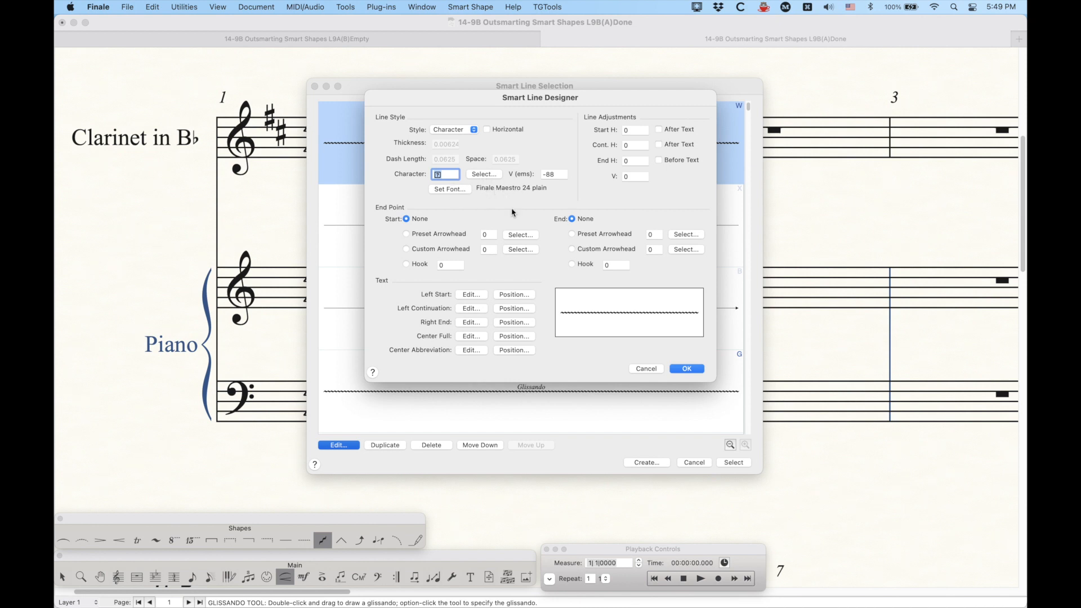
{"action": "left_click", "coordinate": [645, 368]}
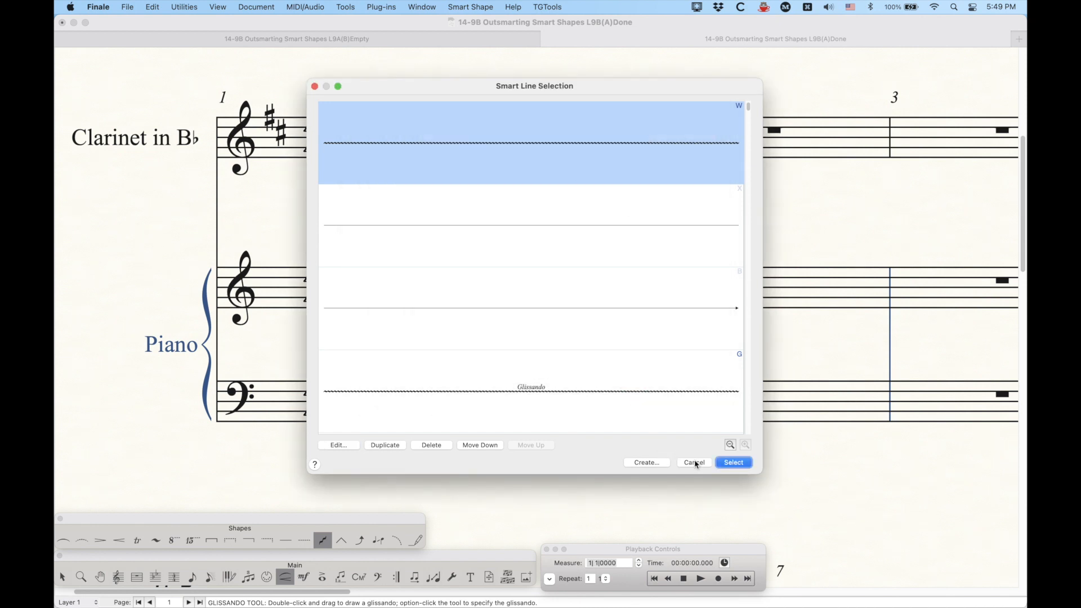
{"action": "left_click", "coordinate": [695, 462]}
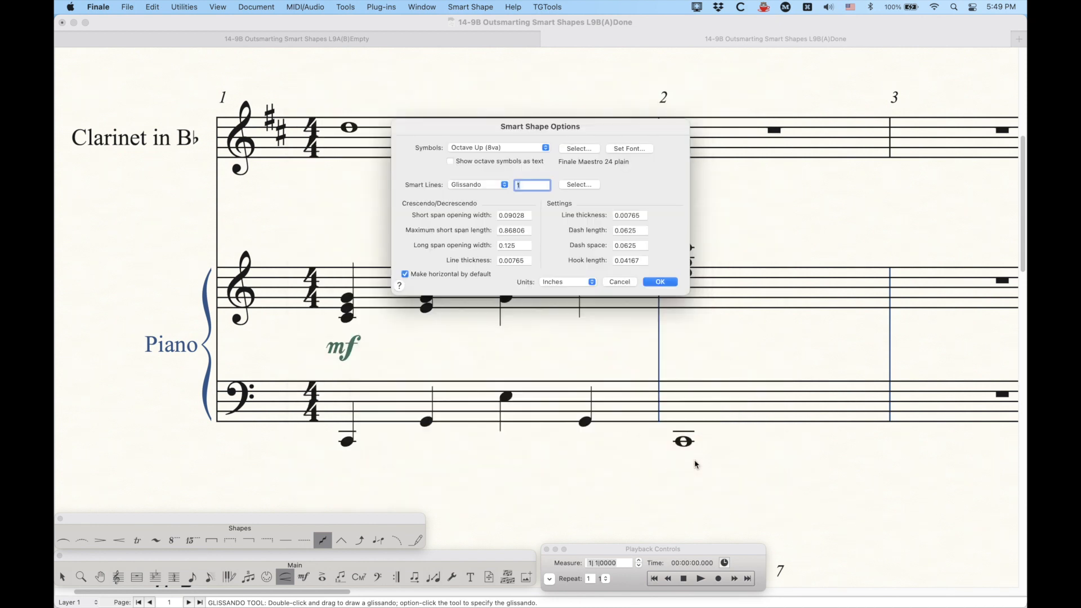
{"action": "left_click", "coordinate": [618, 283]}
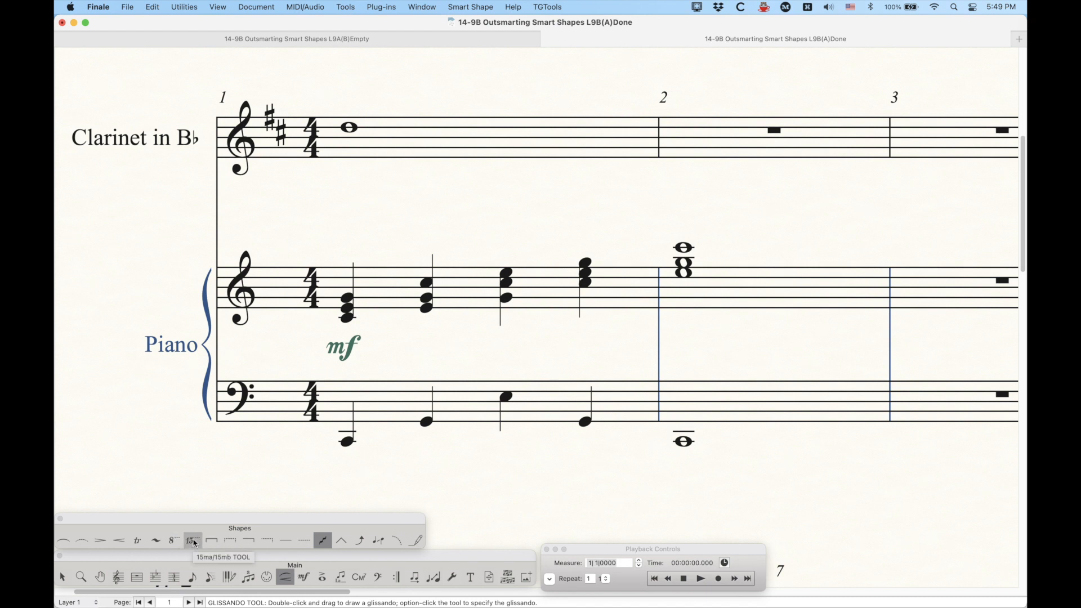
Step: Draw an 8va line under the piano's bass staff from measure 1 into measure 2
{"action": "left_click", "coordinate": [174, 540]}
{"action": "mouse_move", "coordinate": [338, 466]}
{"action": "left_mouse_down"}
{"action": "mouse_move", "coordinate": [480, 493]}
{"action": "mouse_move", "coordinate": [715, 509]}
{"action": "mouse_move", "coordinate": [711, 500]}
{"action": "left_mouse_up"}
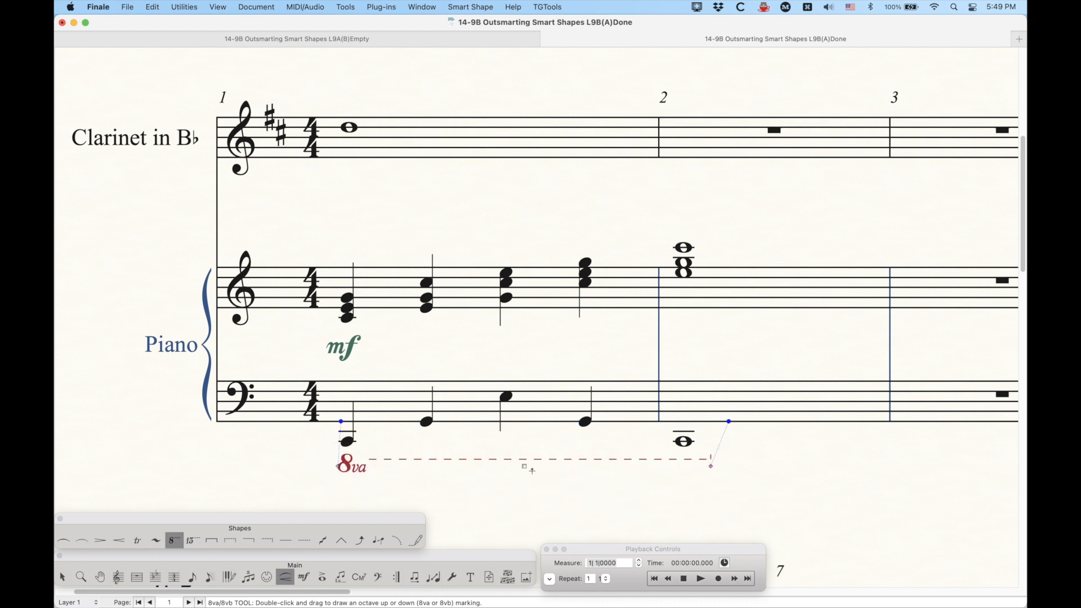
{"action": "left_click_drag", "start_coordinate": [524, 466], "coordinate": [523, 471]}
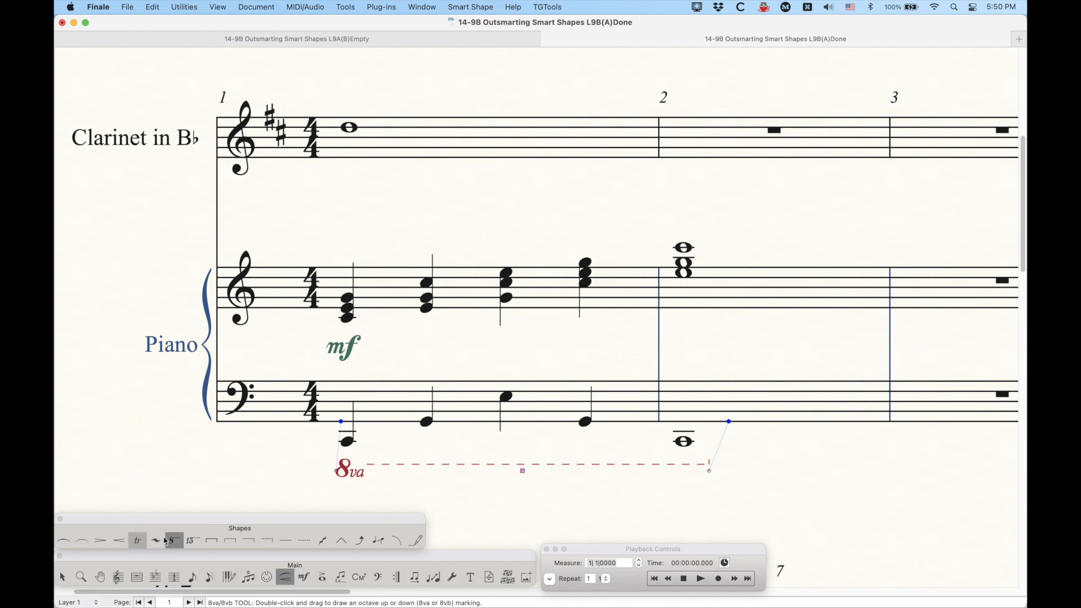
Step: Delete the 8va line and return to the Selection tool
{"action": "left_click", "coordinate": [138, 540]}
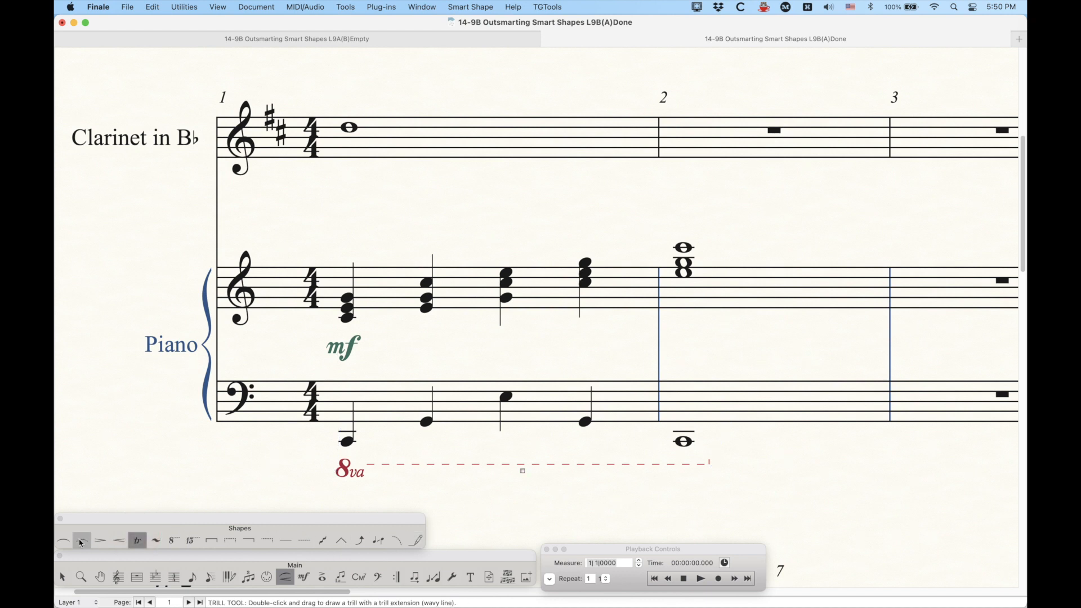
{"action": "left_click", "coordinate": [63, 540]}
{"action": "left_click", "coordinate": [523, 470]}
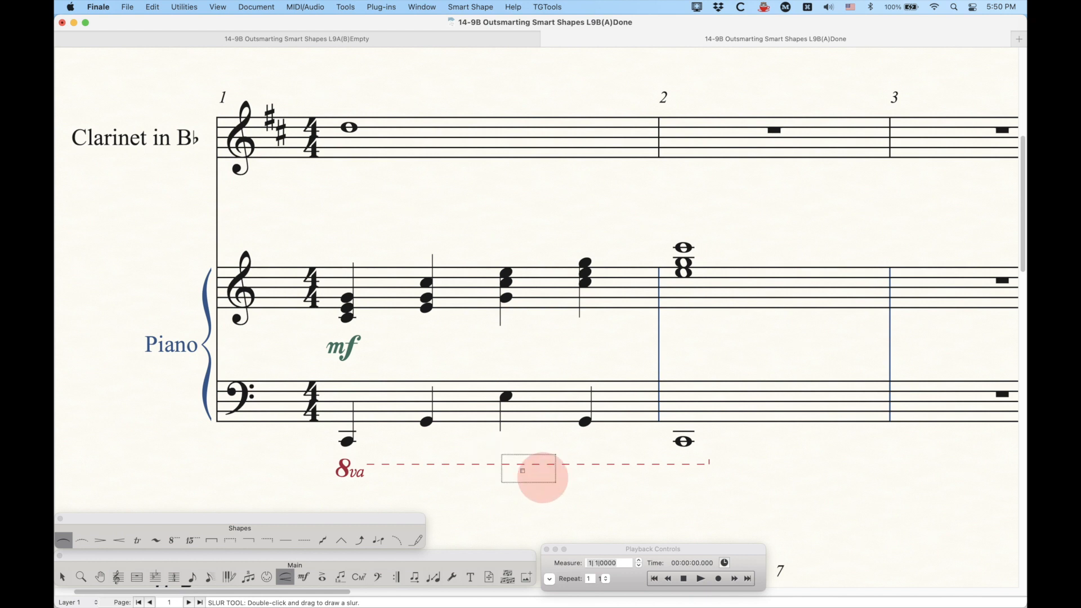
{"action": "key", "text": "BackSpace"}
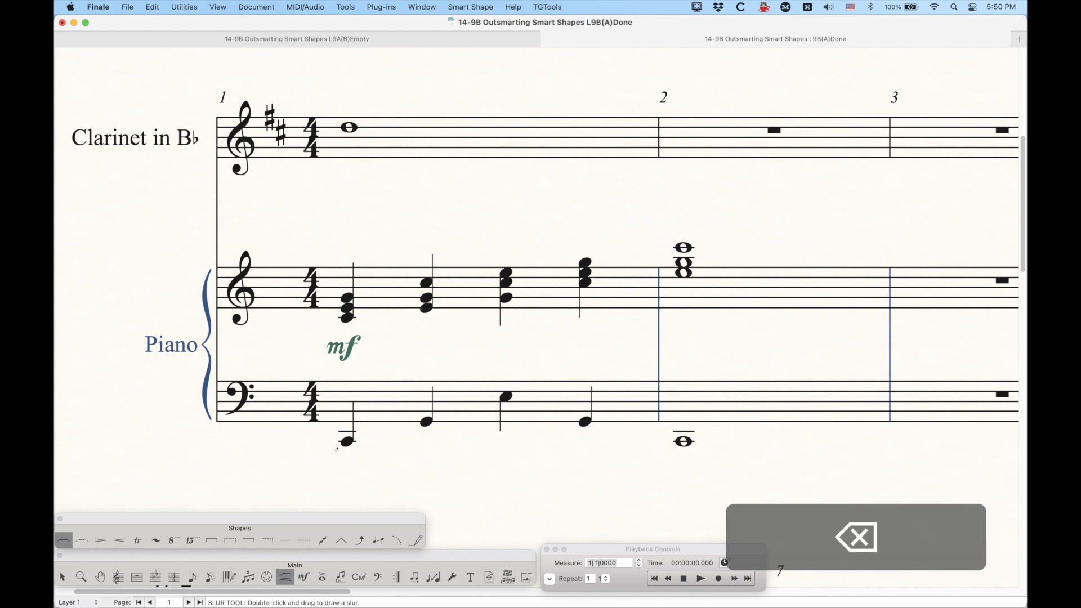
{"action": "left_click", "coordinate": [62, 577]}
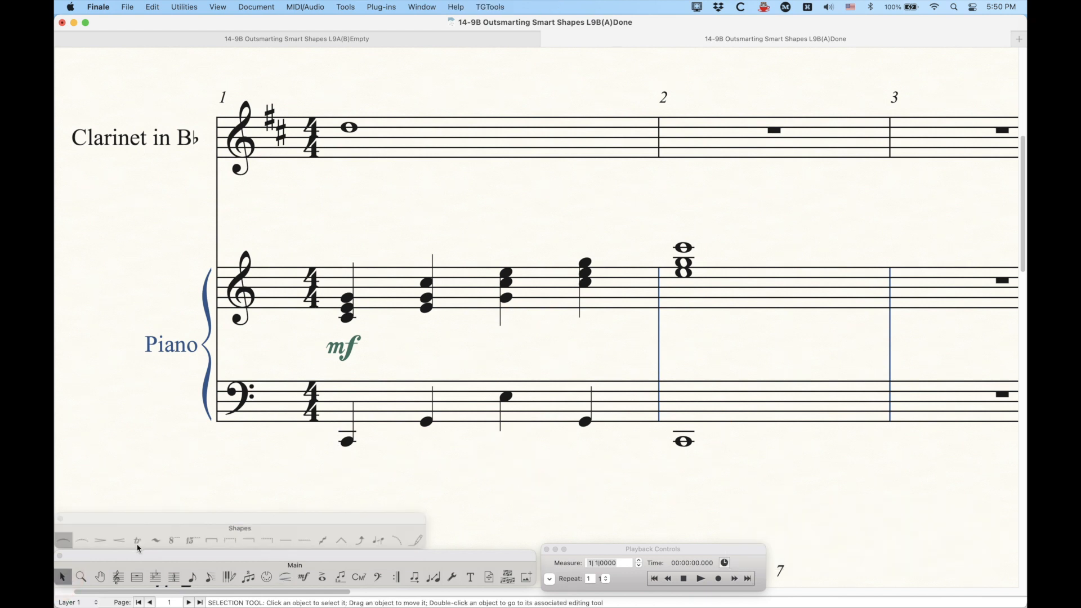